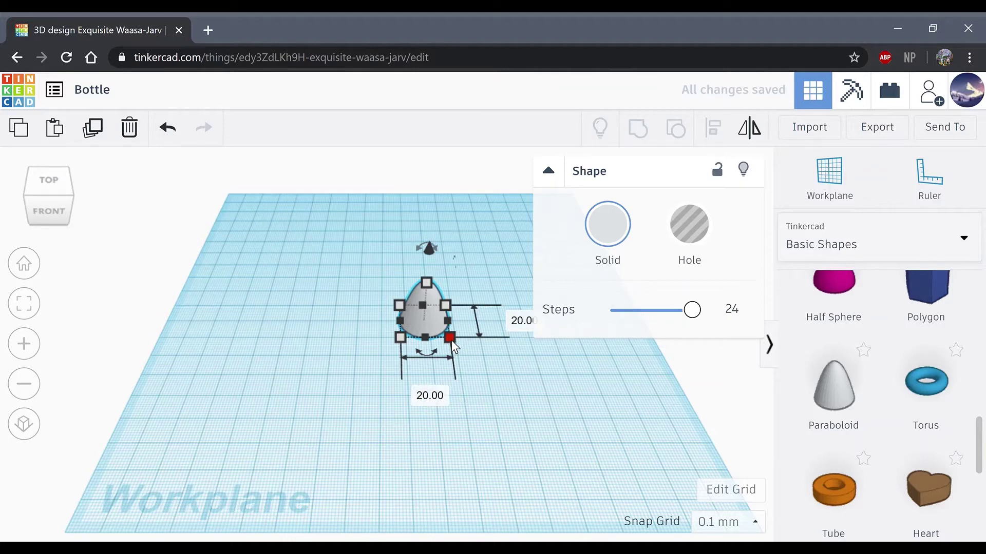
Resize the paraboloid to 10 mm in width, depth and height
click(446, 403)
click(520, 327)
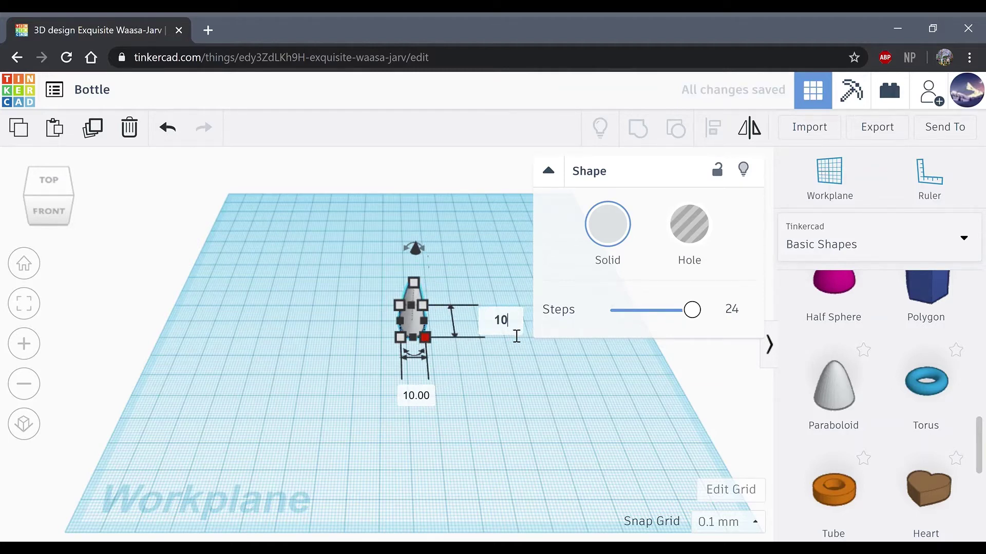
text(10)
key(Return)
mouse_move(414, 276)
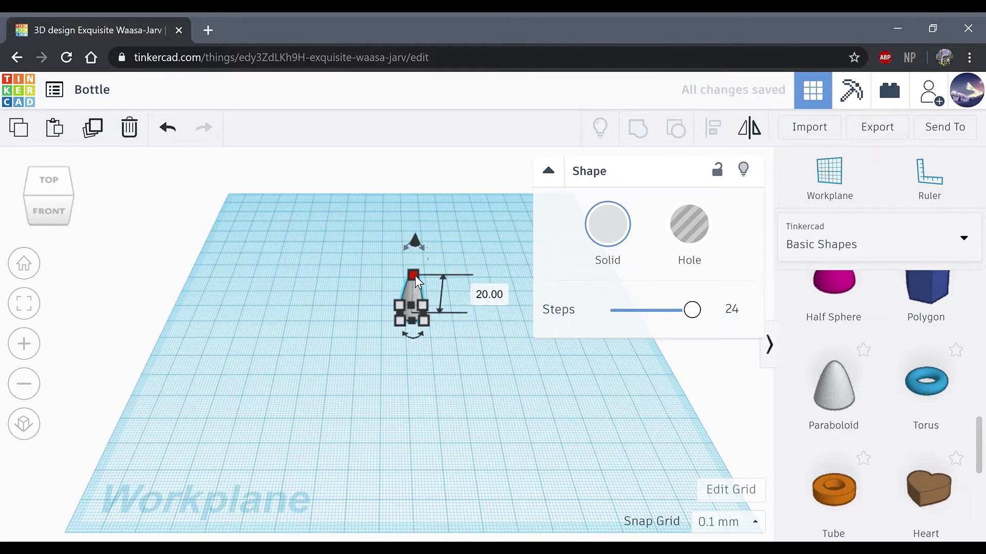
text(10)
key(Return)
click(482, 366)
Turn the paraboloid upside down by rotating it 180° about its front-to-back axis
scroll(473, 310, up, 1)
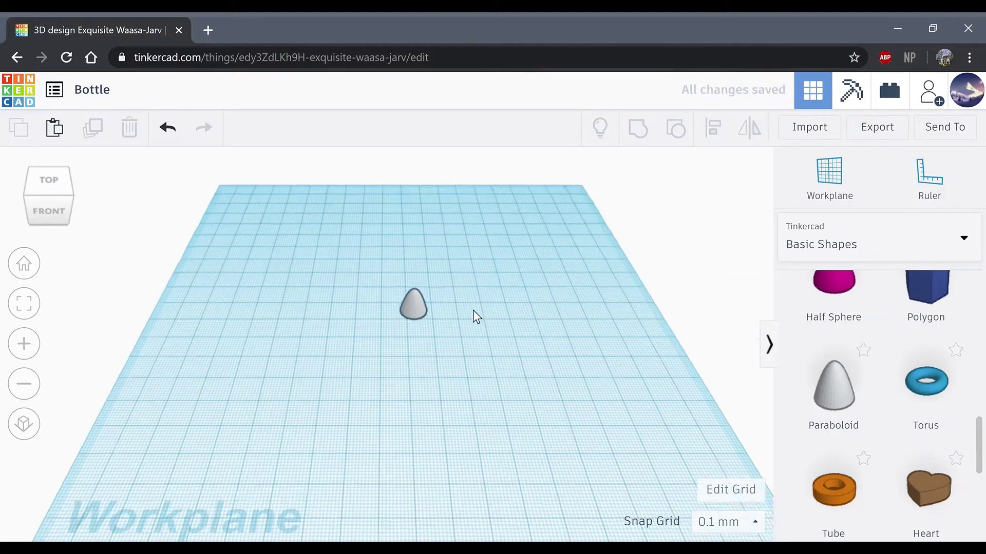
scroll(472, 311, up, 2)
click(440, 285)
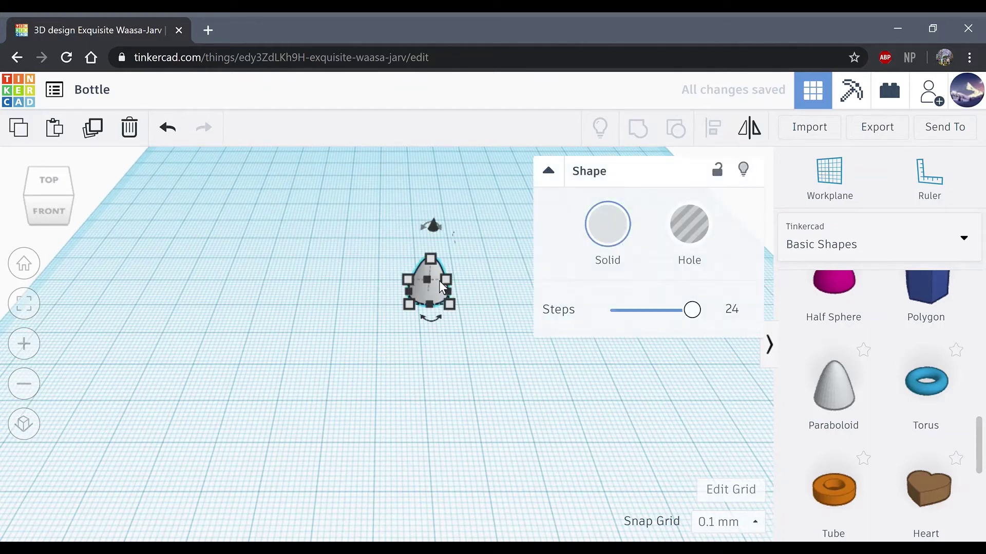
drag(438, 224, 444, 224)
click(444, 224)
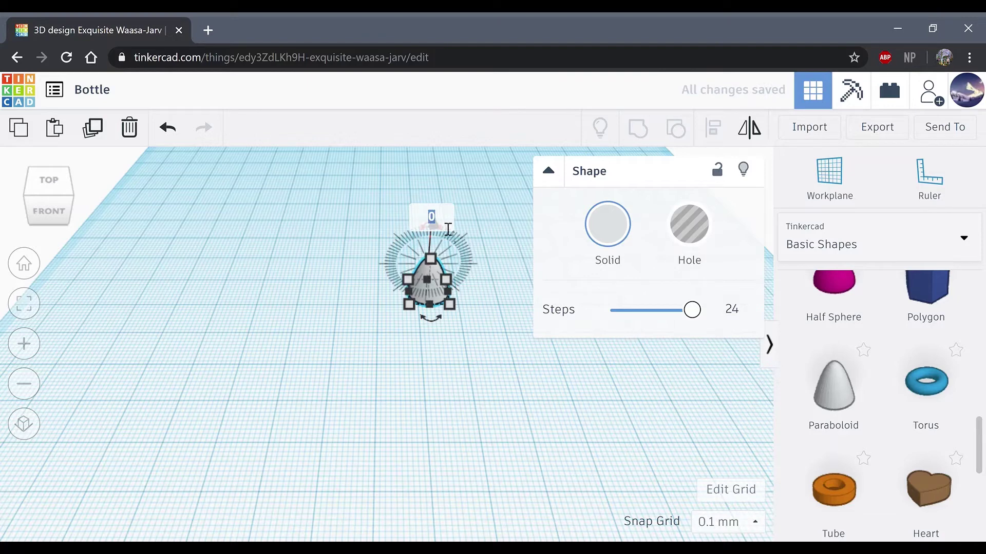
text(180)
key(Return)
click(468, 390)
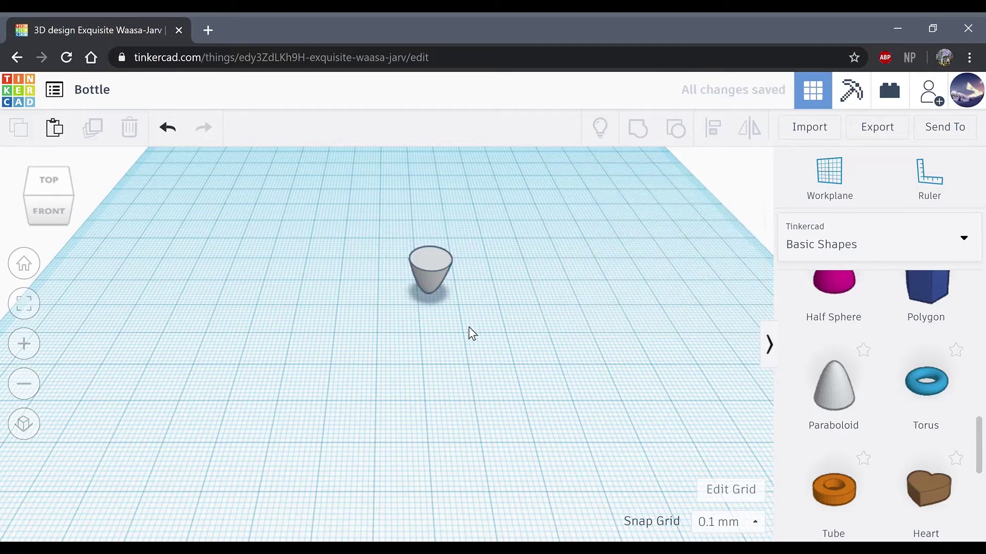
Add a solid red box just in front of the paraboloid and reduce its side-to-side size to 1 mm
scroll(804, 395, up, 10)
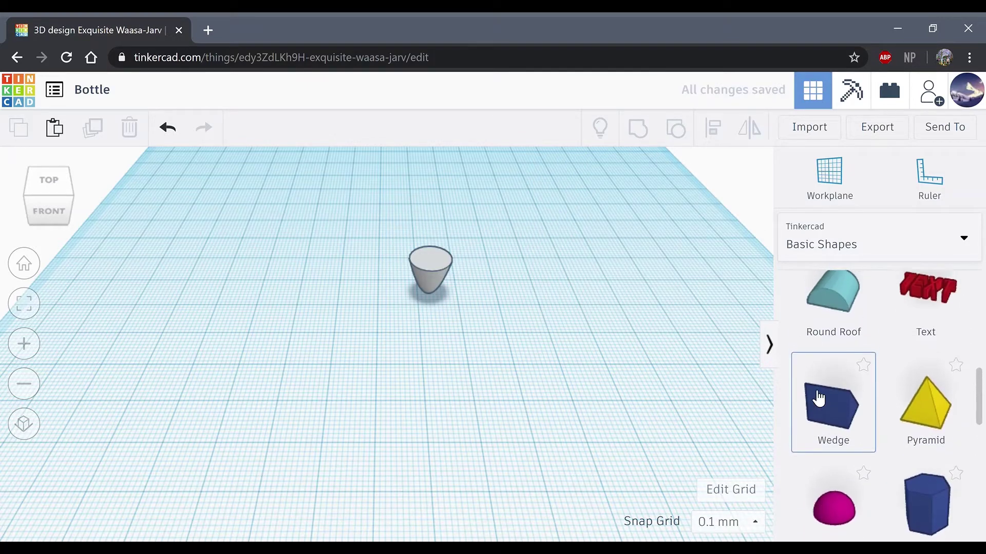
scroll(834, 401, up, 3)
click(836, 411)
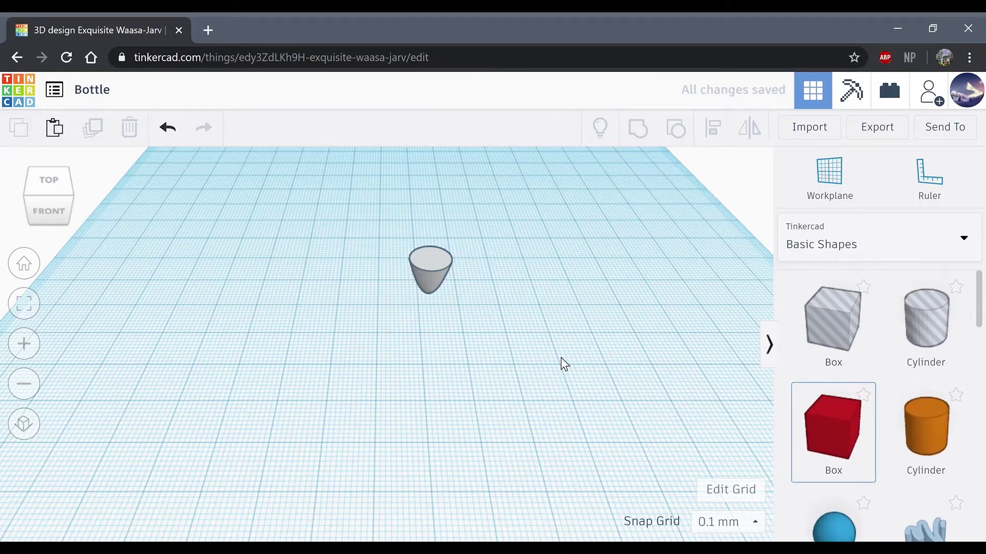
click(439, 346)
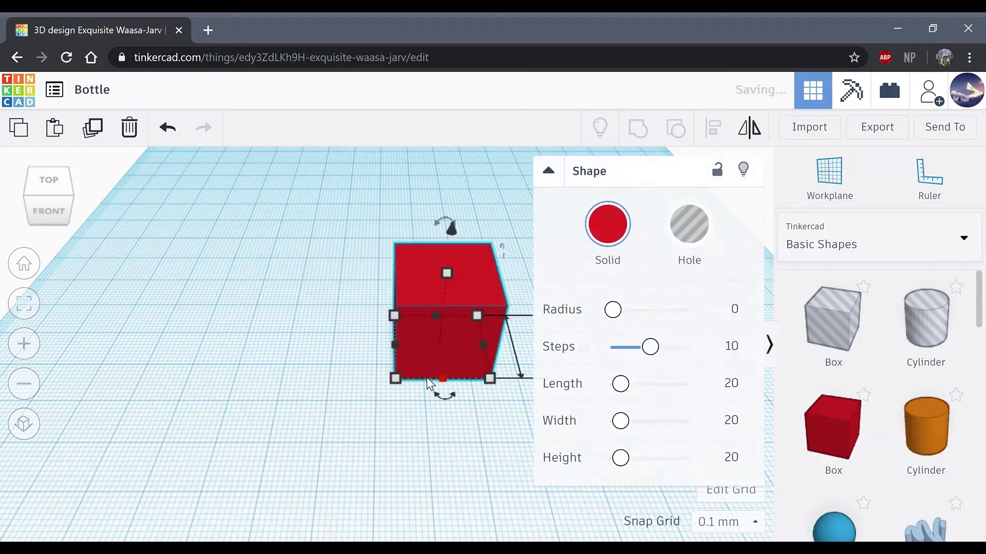
mouse_move(393, 377)
text(1)
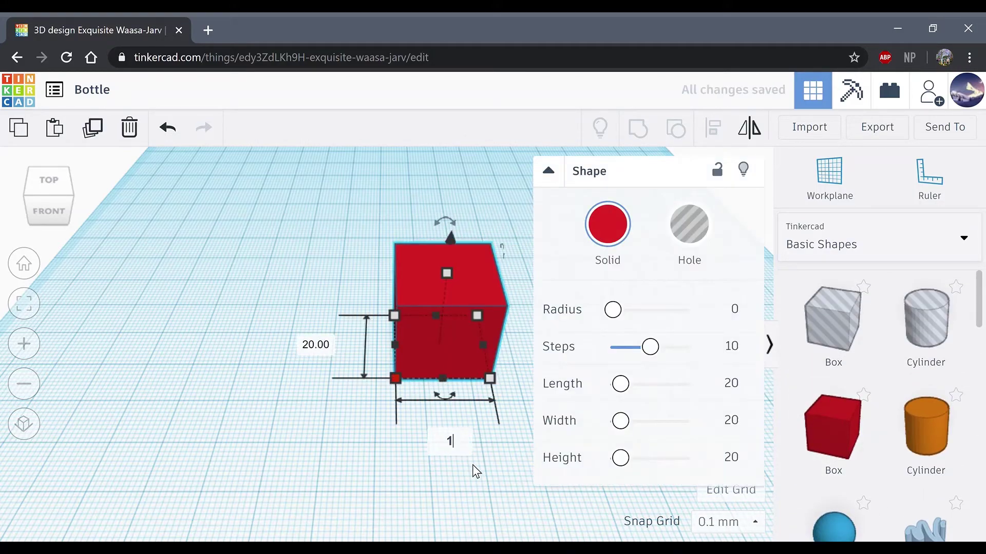
key(Return)
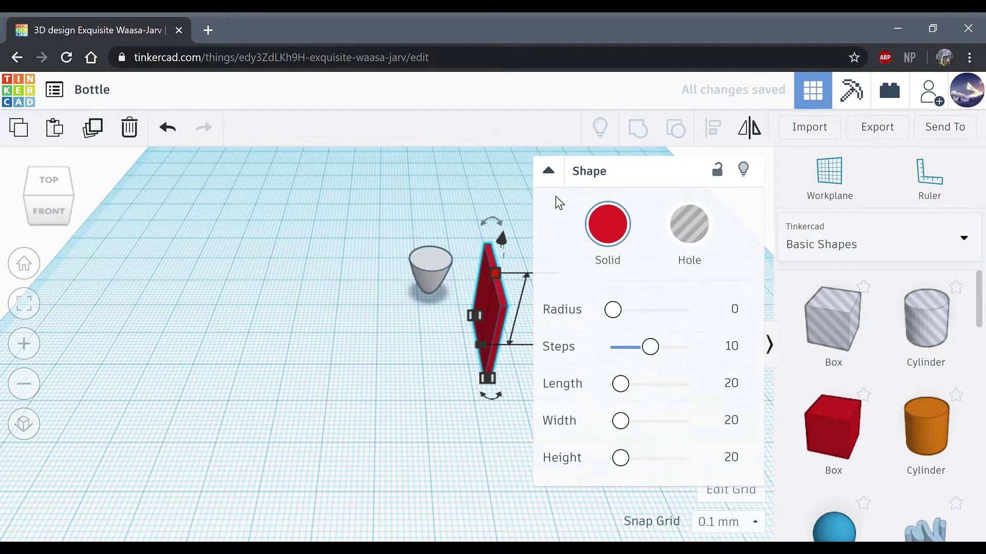
Set the thin box's height to 10 mm
click(548, 171)
click(563, 311)
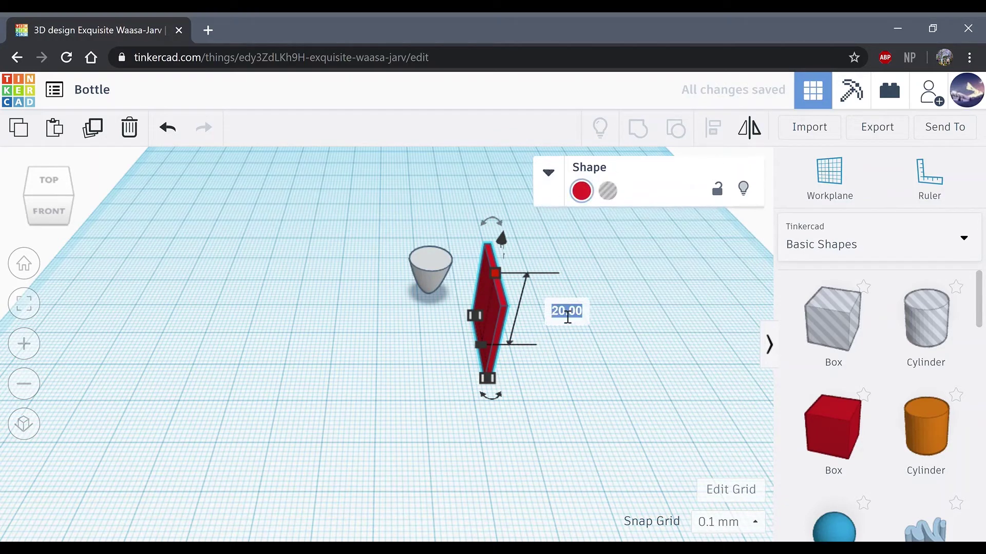
key(Return)
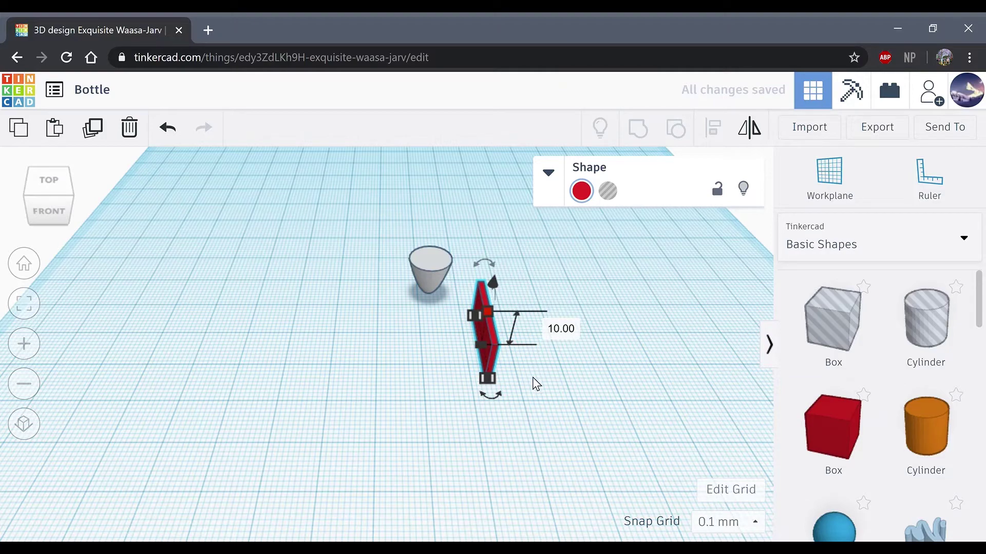
click(532, 379)
Align the paraboloid and thin box at their side-to-side centres and back edges, and group them into one shape
drag(417, 280, 513, 396)
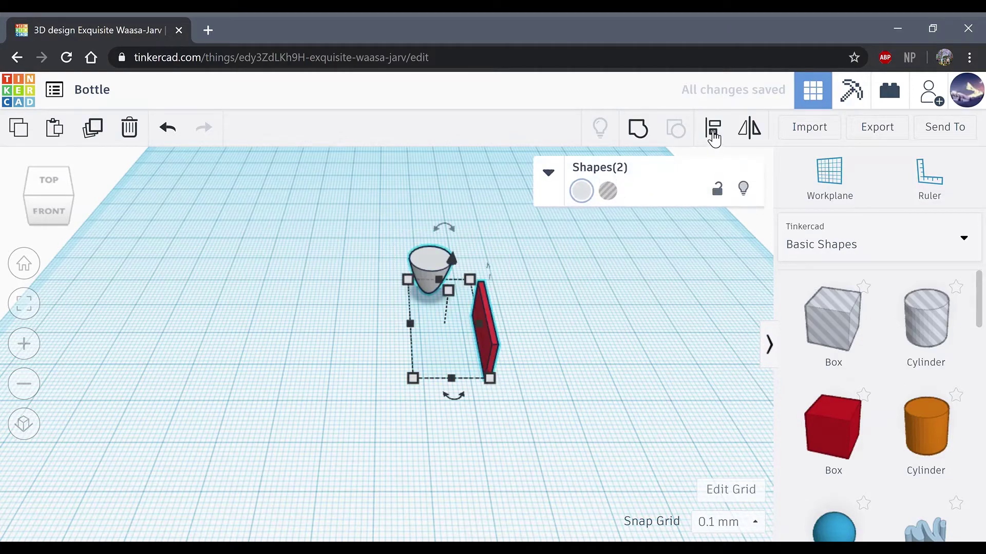
click(454, 396)
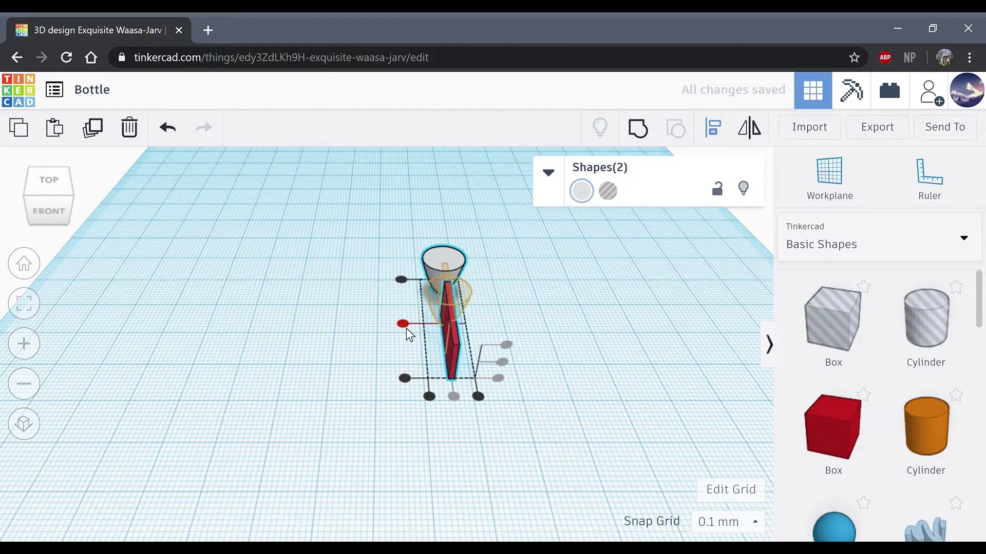
click(401, 280)
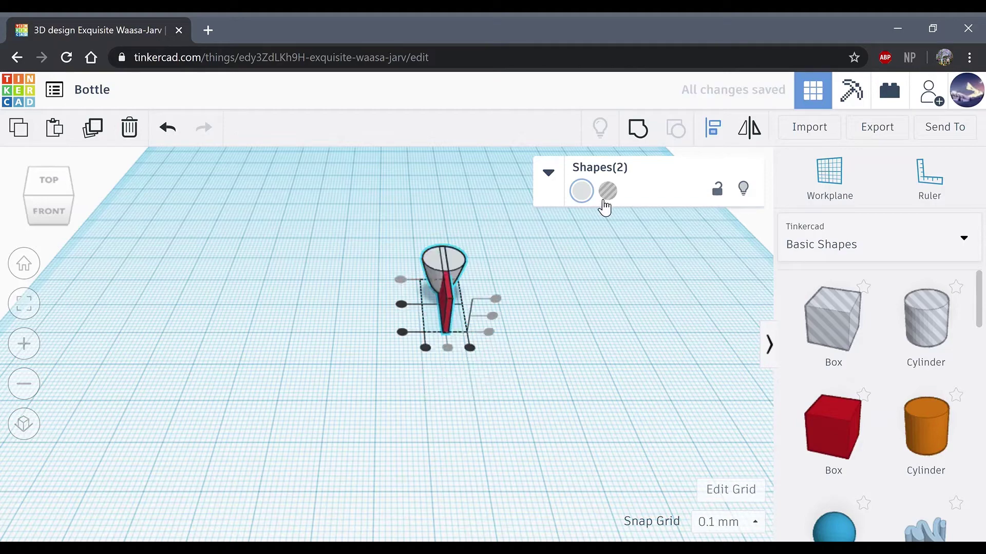
click(652, 130)
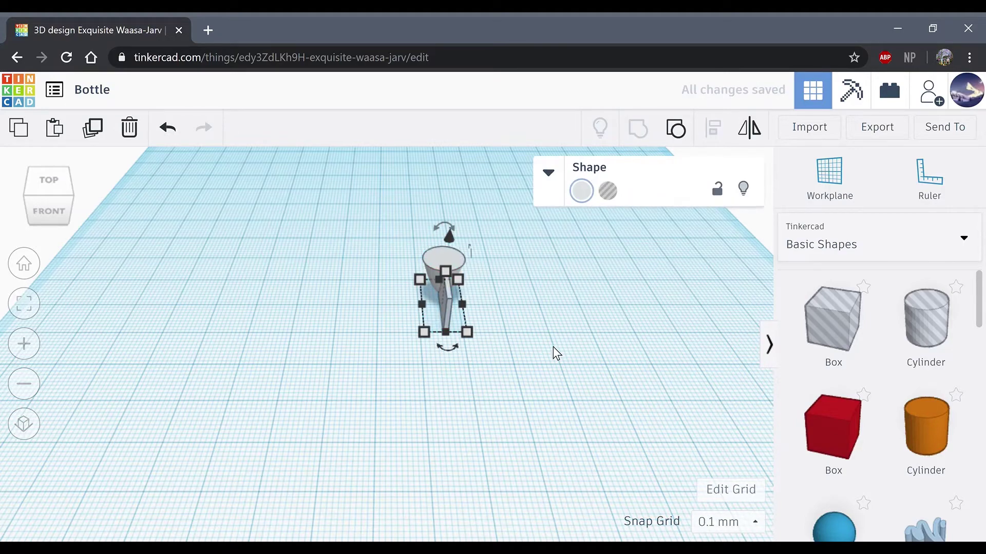
click(538, 315)
Duplicate the grouped shape in place and rotate the copy 72° about the vertical axis
scroll(532, 305, down, 5)
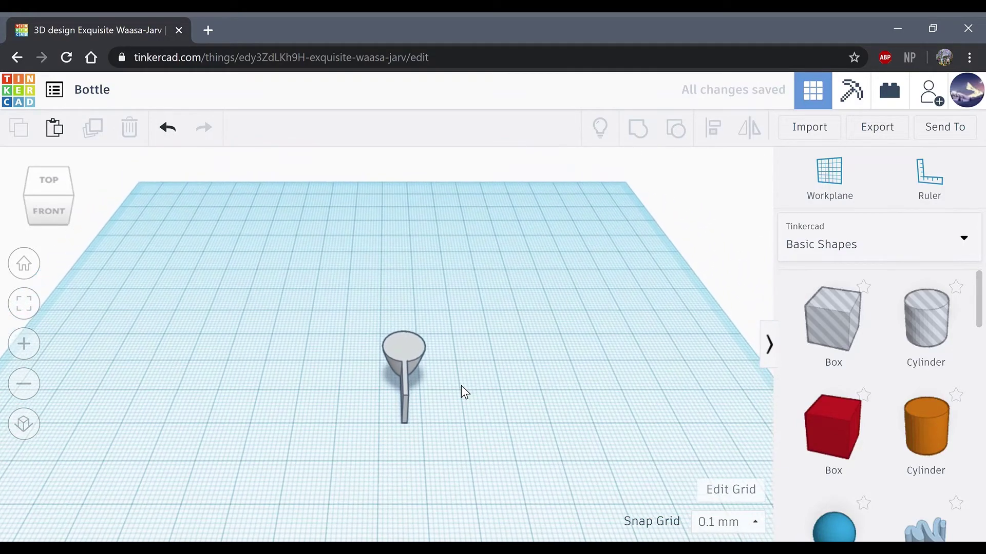
click(414, 354)
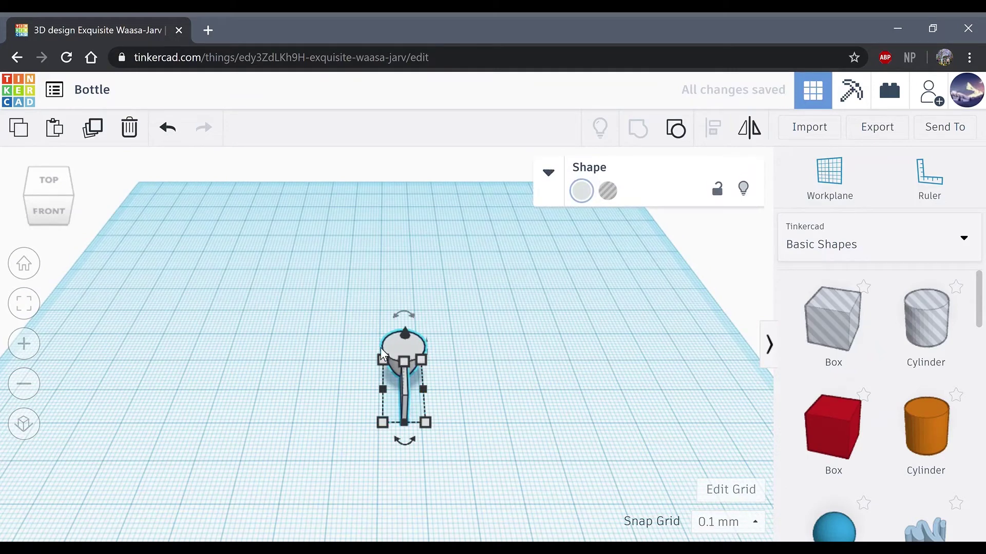
click(106, 136)
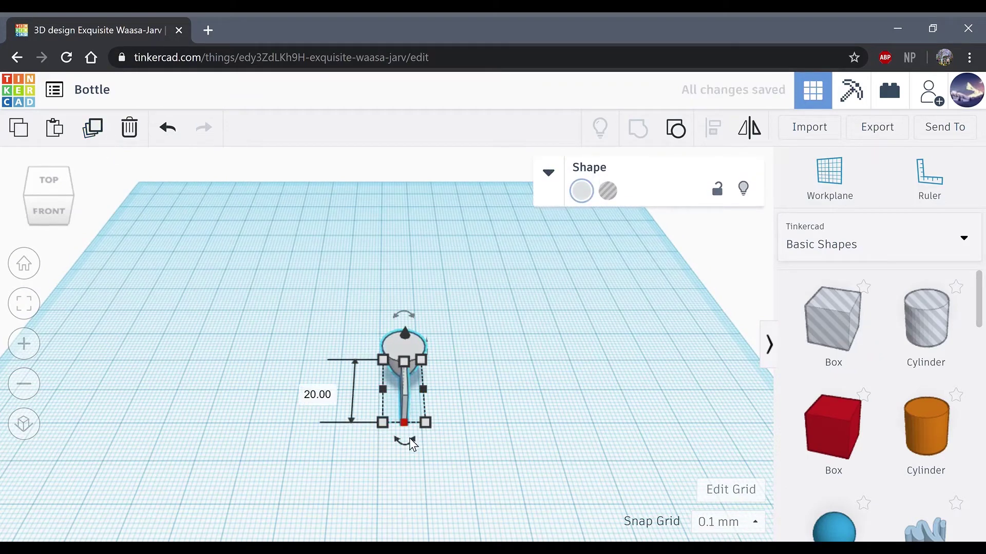
drag(404, 441, 411, 464)
click(410, 459)
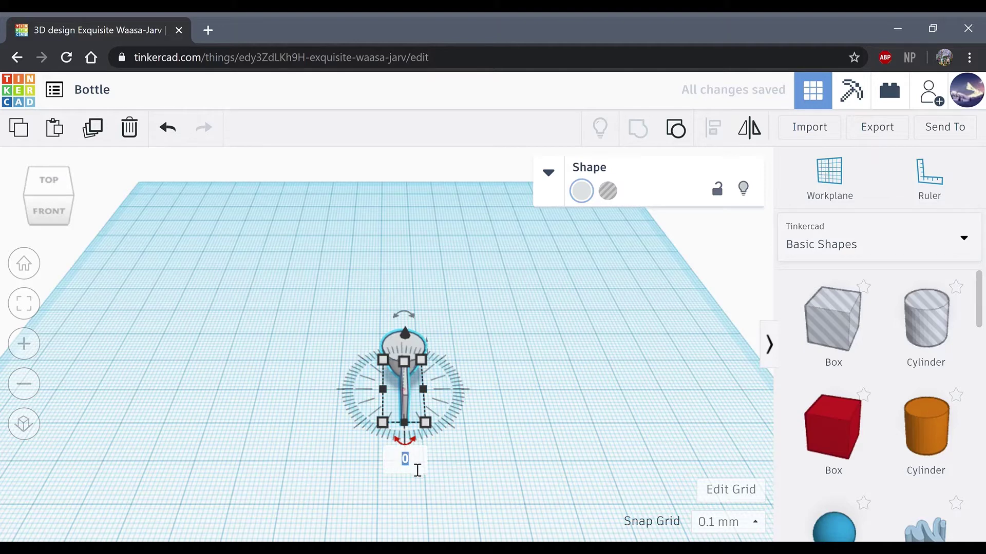
text(72)
key(Return)
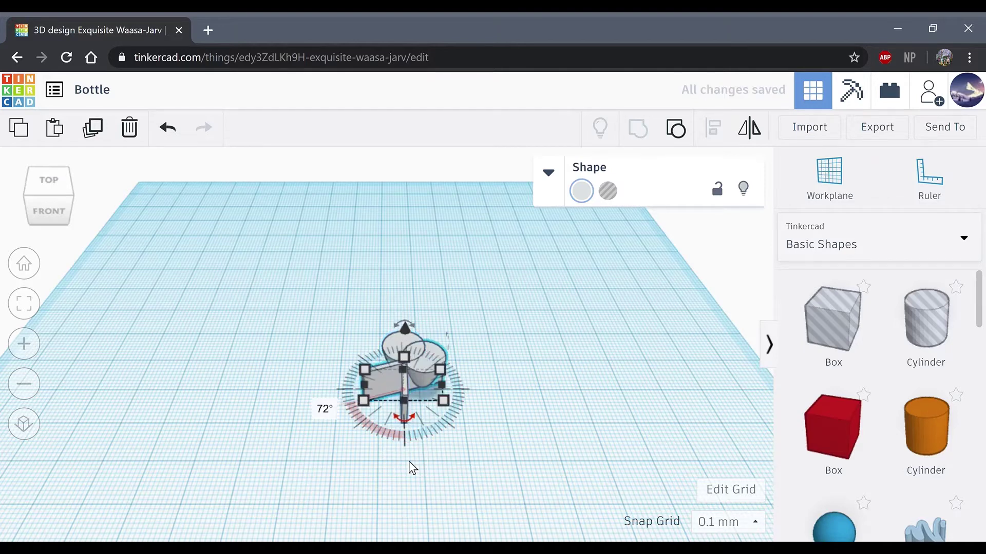
Repeat the rotated duplication three more times to complete a ring of five shapes
key(ctrl+d)
key(ctrl+d)
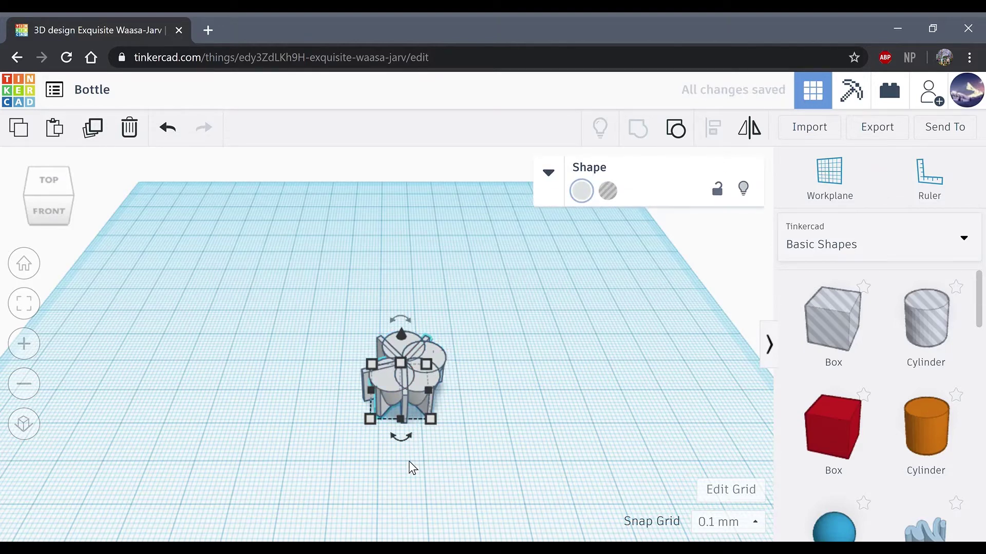
key(ctrl+d)
click(538, 341)
Select the whole ring and ungroup all five shapes into separate paraboloids and boxes
drag(520, 317, 331, 431)
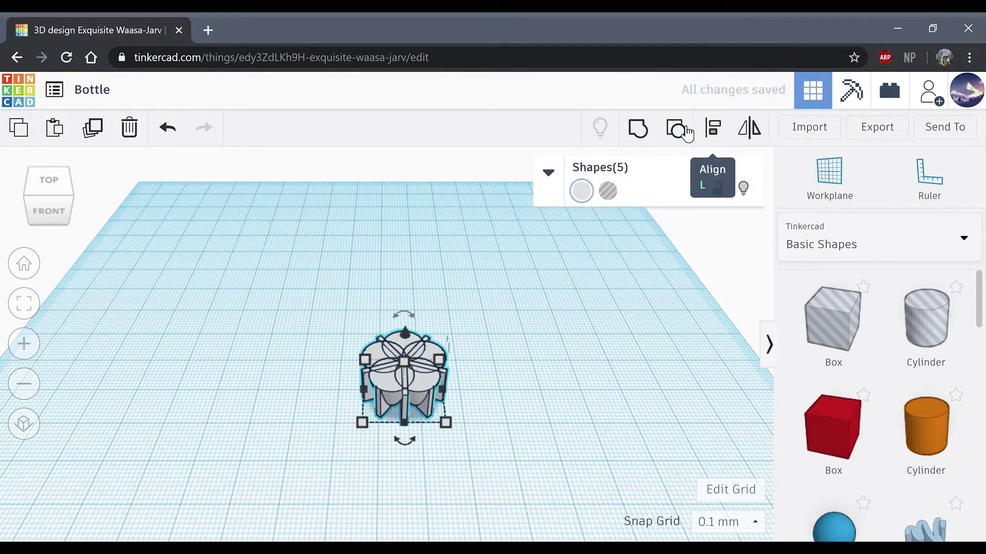
click(687, 132)
click(488, 423)
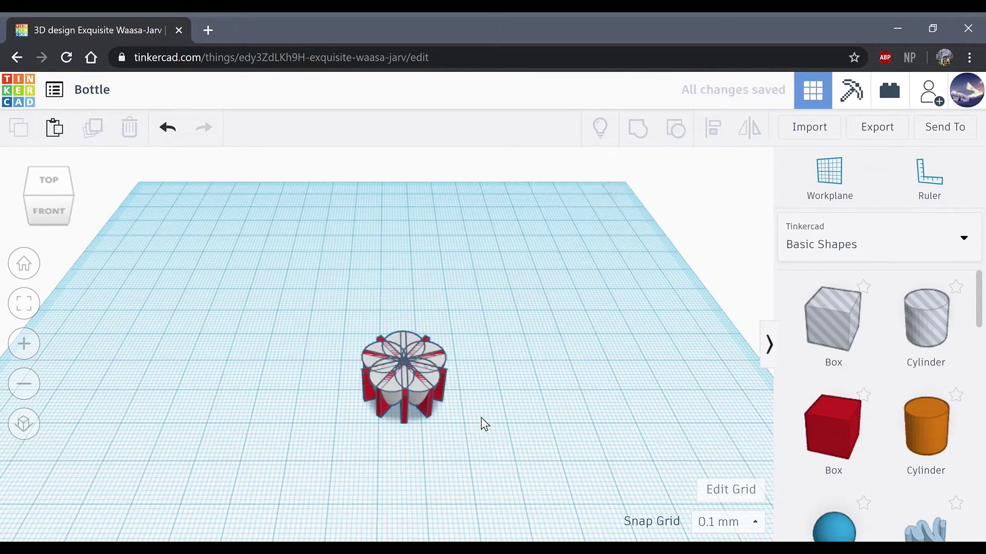
Delete all five thin red boxes from the ring, keeping only the paraboloids
scroll(482, 417, up, 3)
click(410, 439)
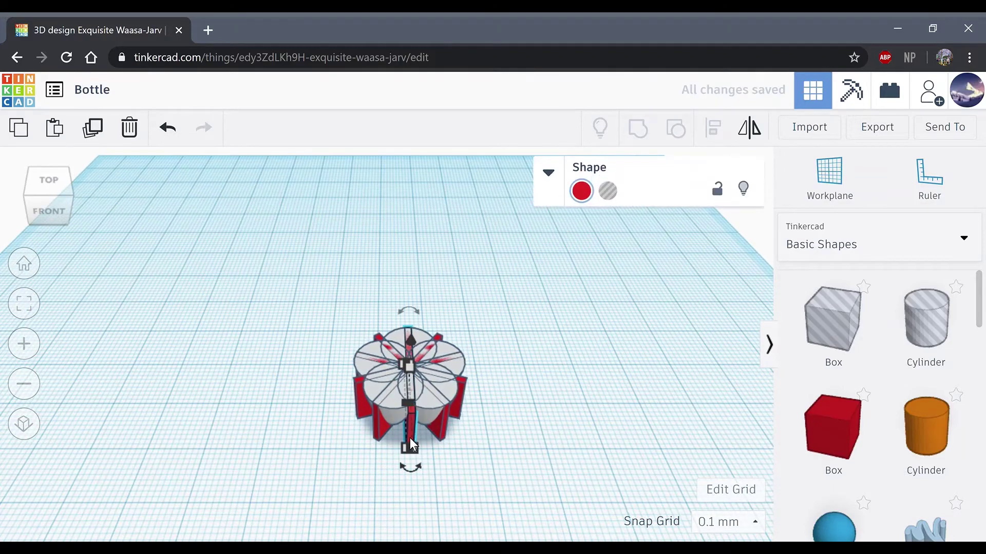
key(Delete)
key(ctrl+z)
key(Delete)
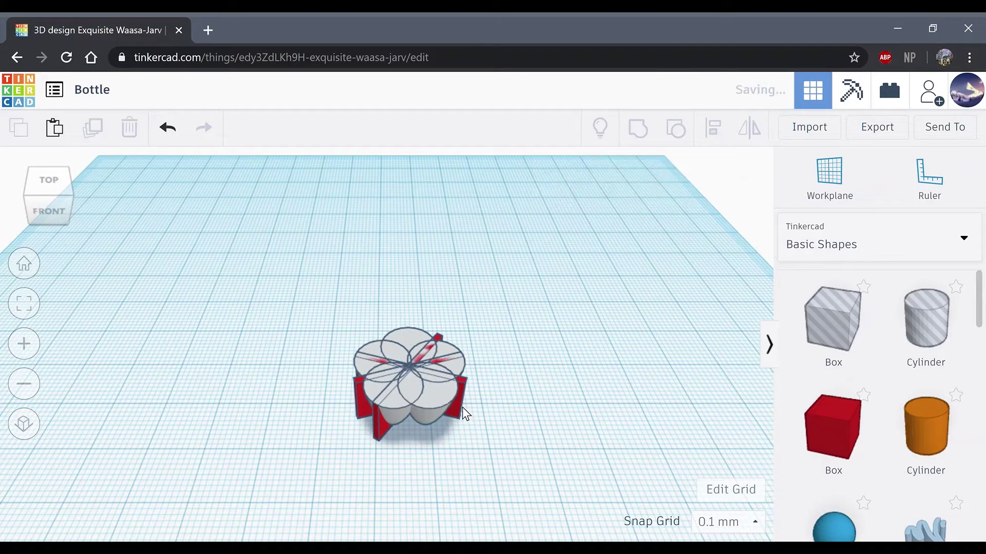
click(461, 414)
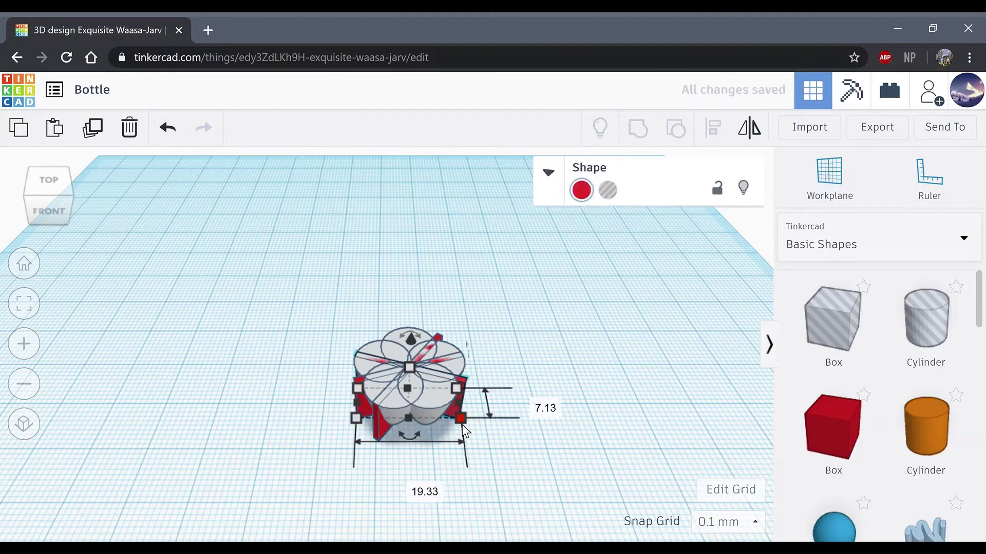
key(Delete)
key(ctrl+z)
key(Delete)
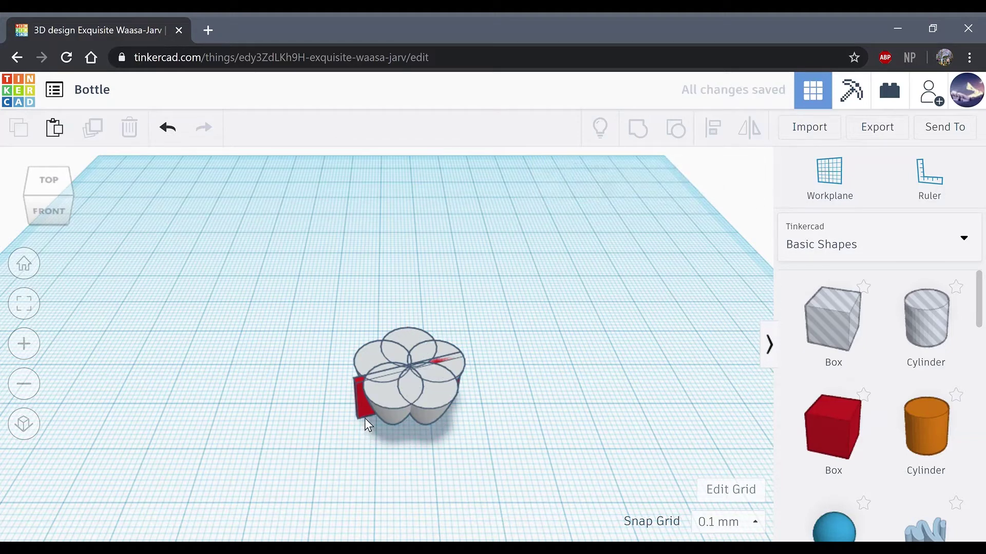
click(362, 415)
key(Delete)
Group the five paraboloids into one shape and set its depth to match its width
drag(533, 319, 330, 441)
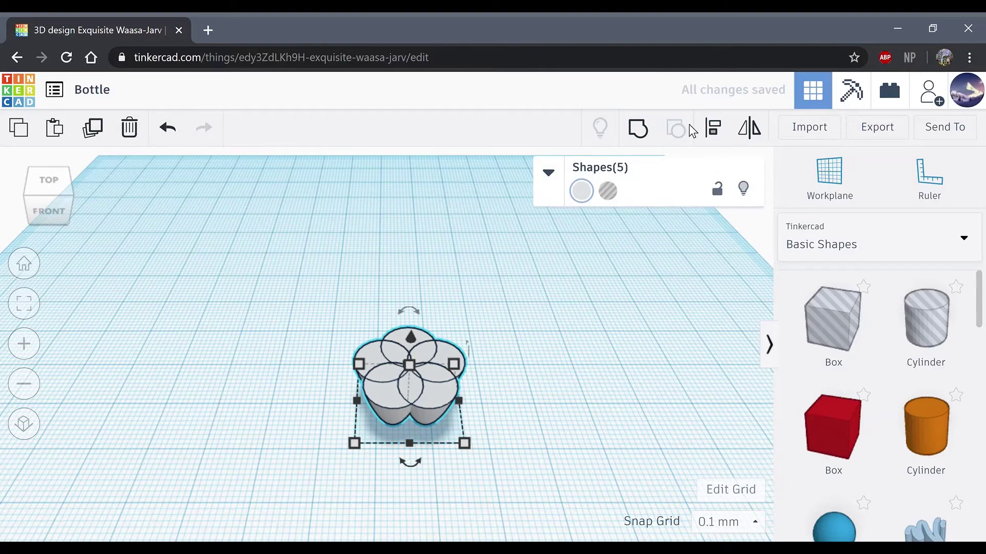
click(637, 131)
mouse_move(455, 365)
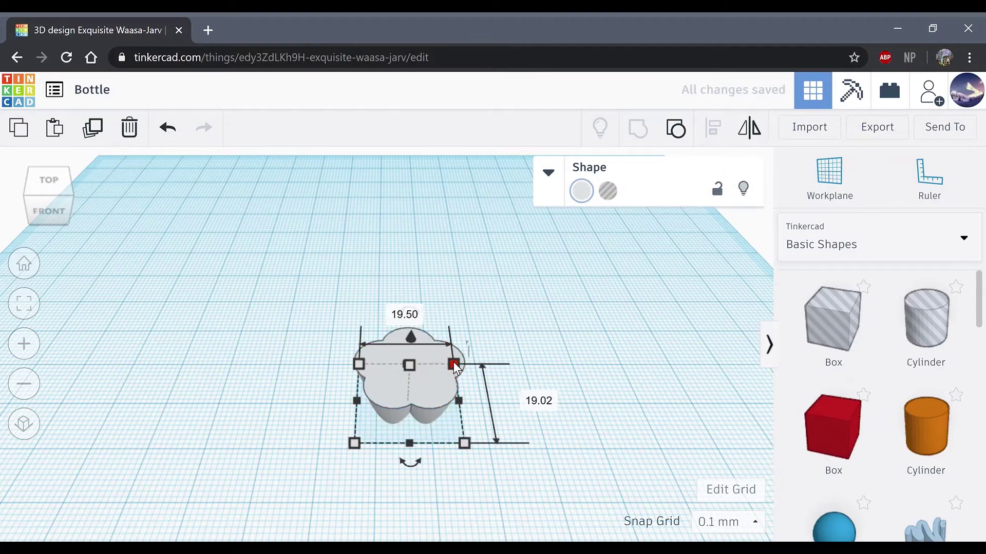
click(549, 408)
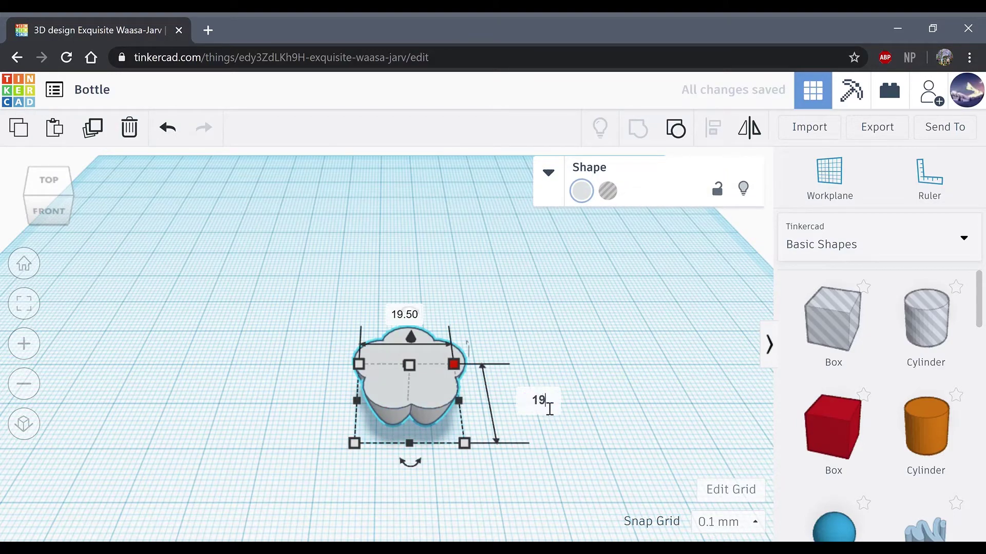
key(Return)
click(589, 410)
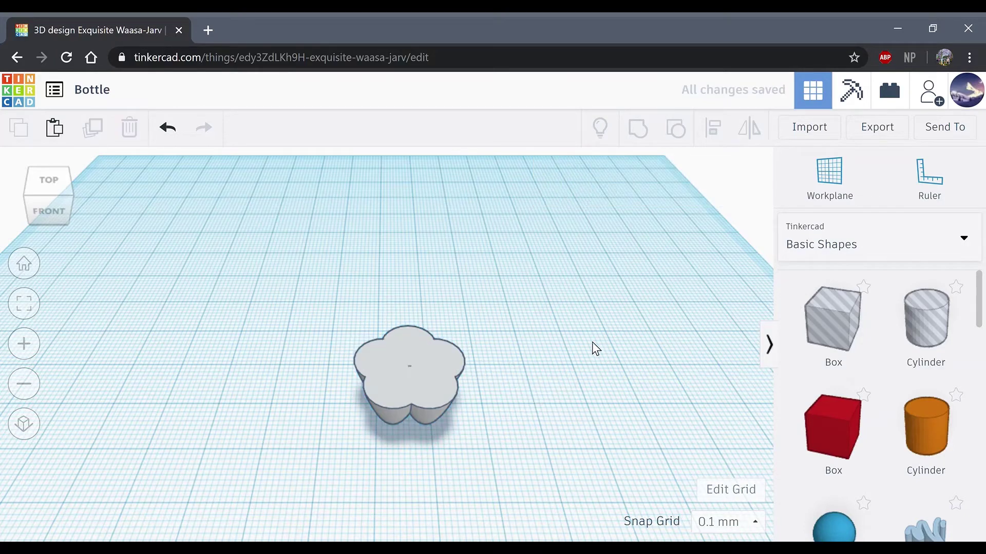
Move the grouped five-lobed shape to the far-left corner of the workplane
click(439, 365)
mouse_move(412, 362)
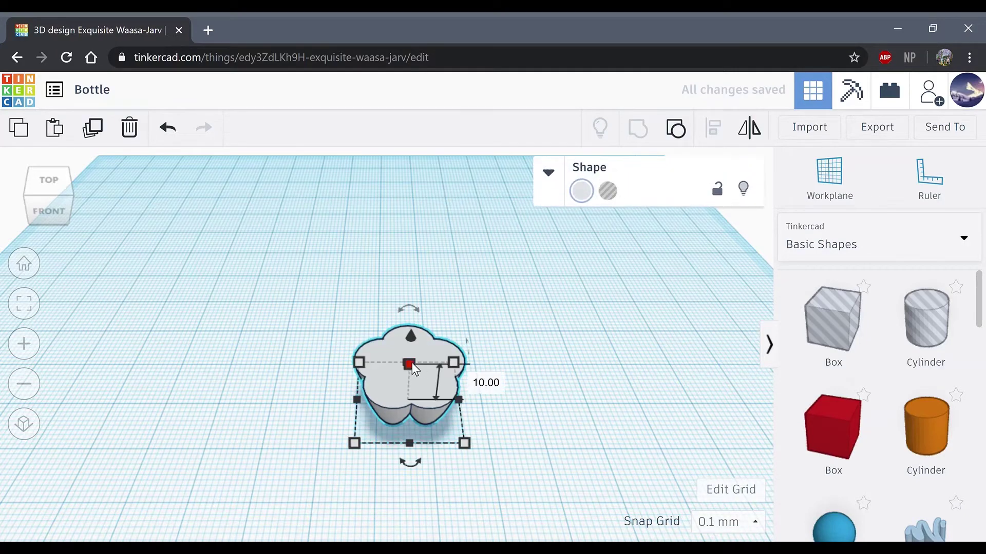
click(525, 327)
drag(537, 298, 330, 437)
click(584, 193)
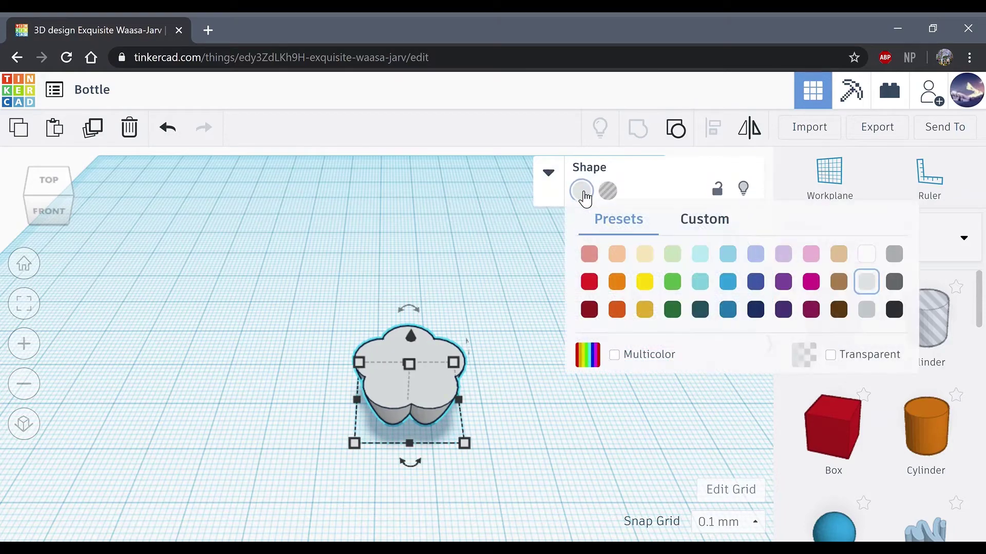
click(539, 311)
drag(404, 380, 117, 173)
click(471, 365)
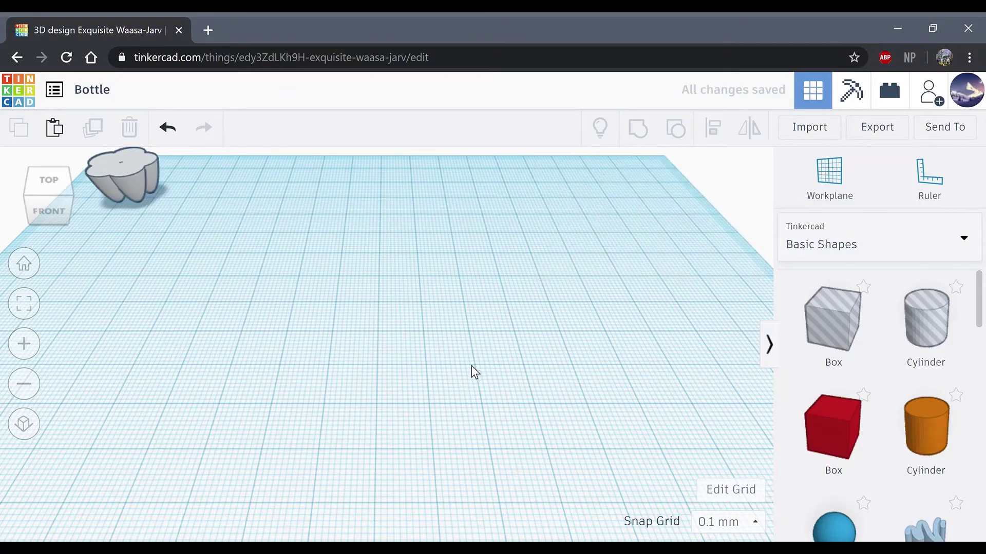
Place a sphere near the middle of the workplane and set its steps to 24
scroll(472, 366, down, 2)
scroll(879, 403, down, 4)
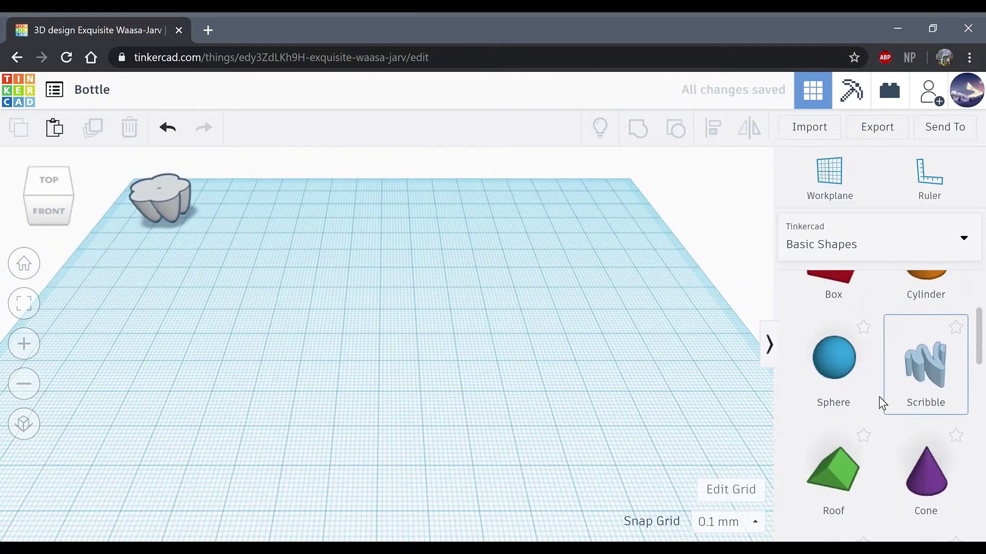
click(829, 325)
click(414, 319)
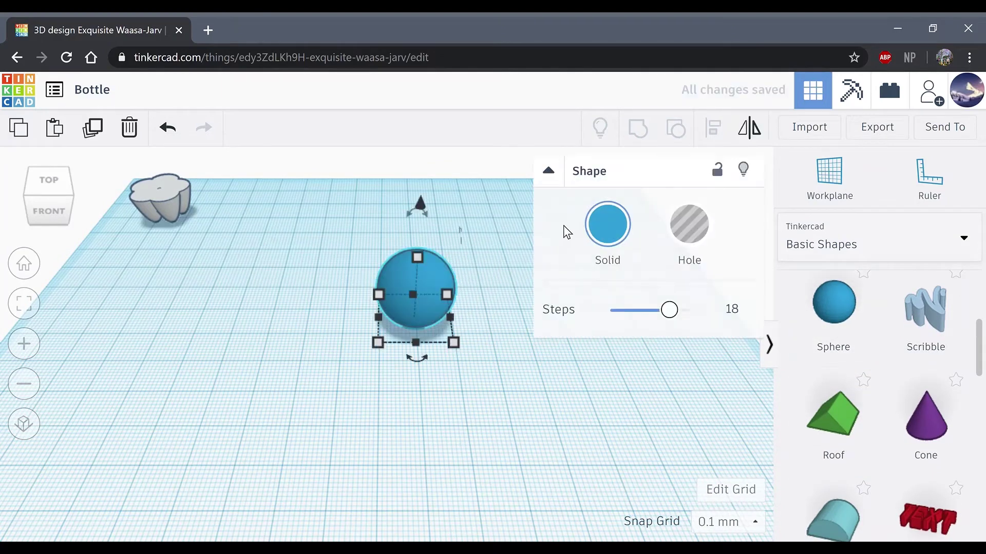
click(689, 310)
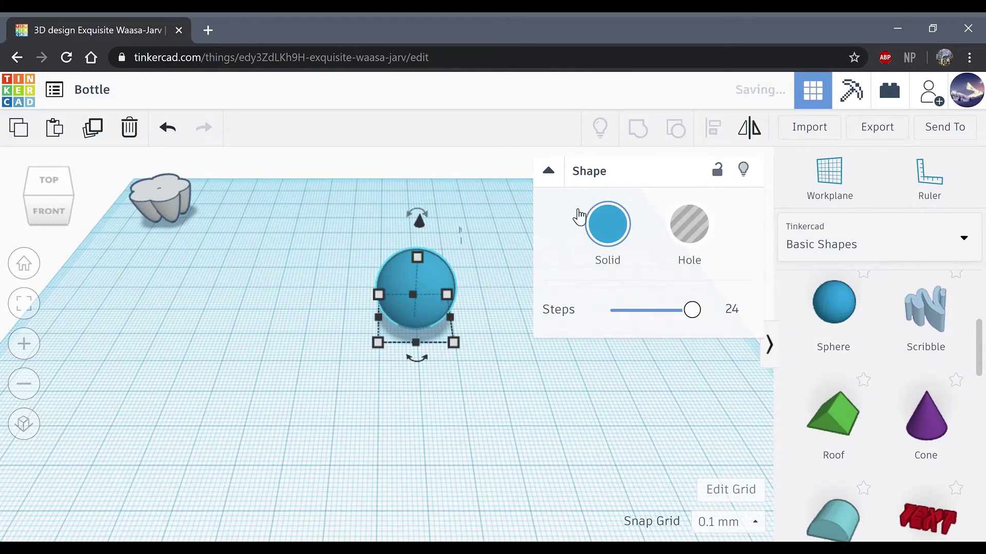
click(549, 171)
Resize the sphere to 21 mm in width and depth and 24 mm in height
mouse_move(457, 344)
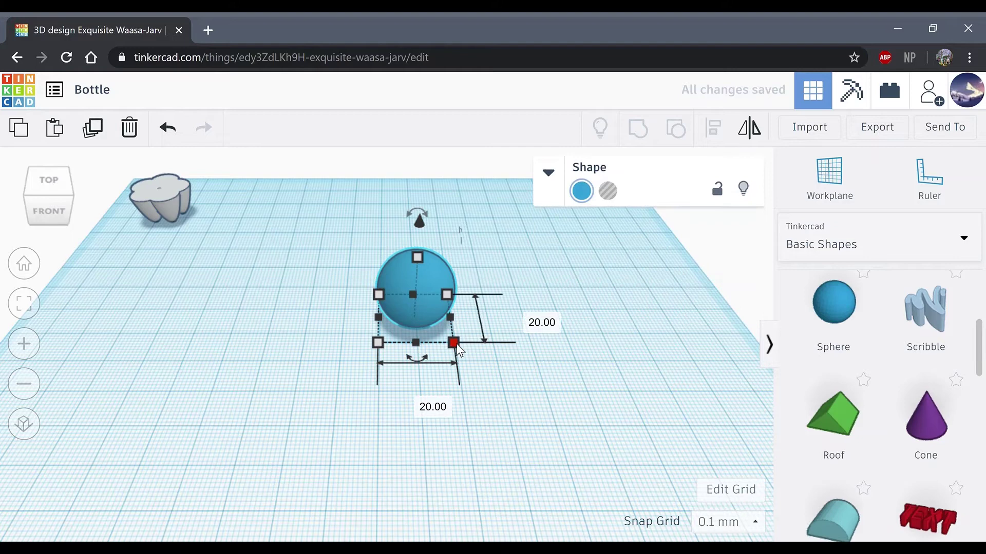
click(538, 327)
text(21)
key(Tab)
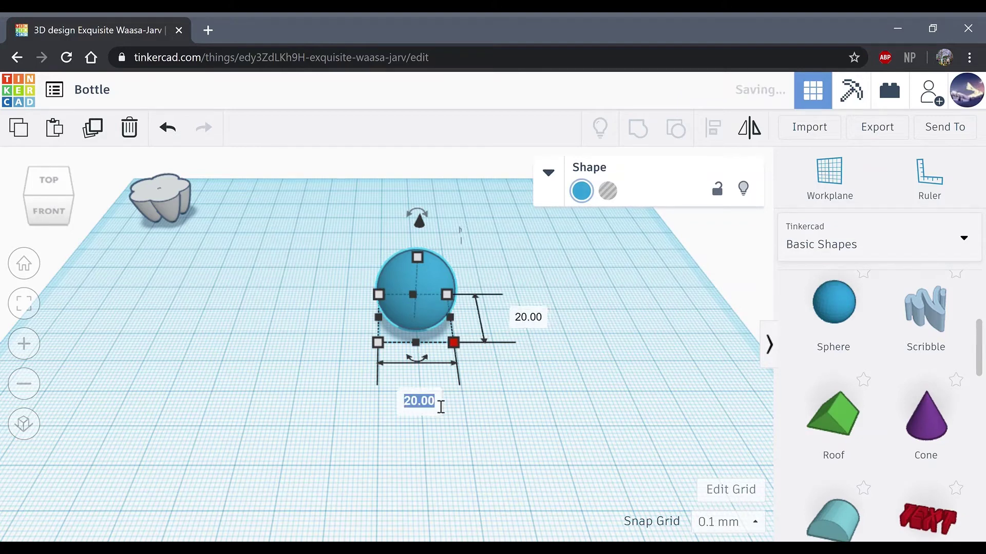
text(21)
key(Return)
mouse_move(424, 257)
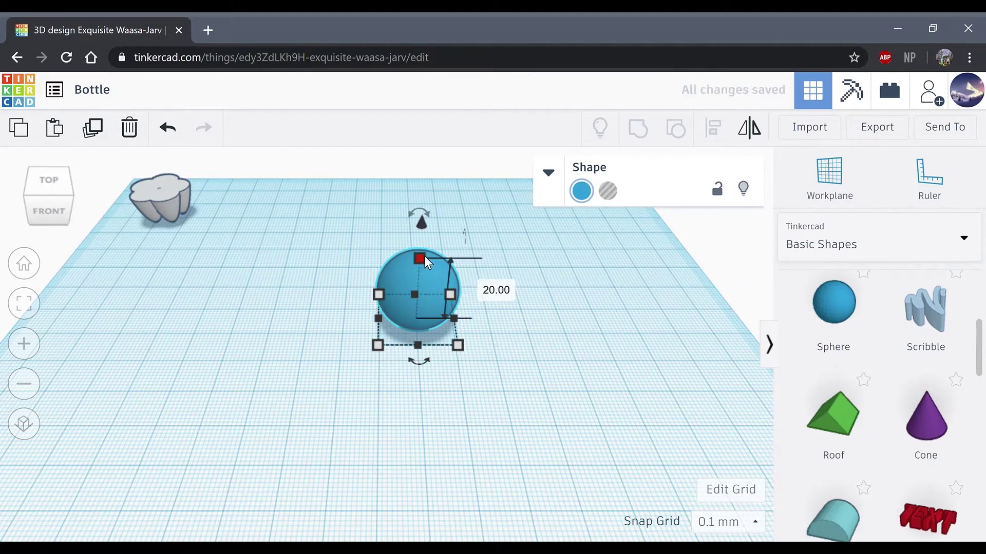
click(507, 296)
text(24)
key(Return)
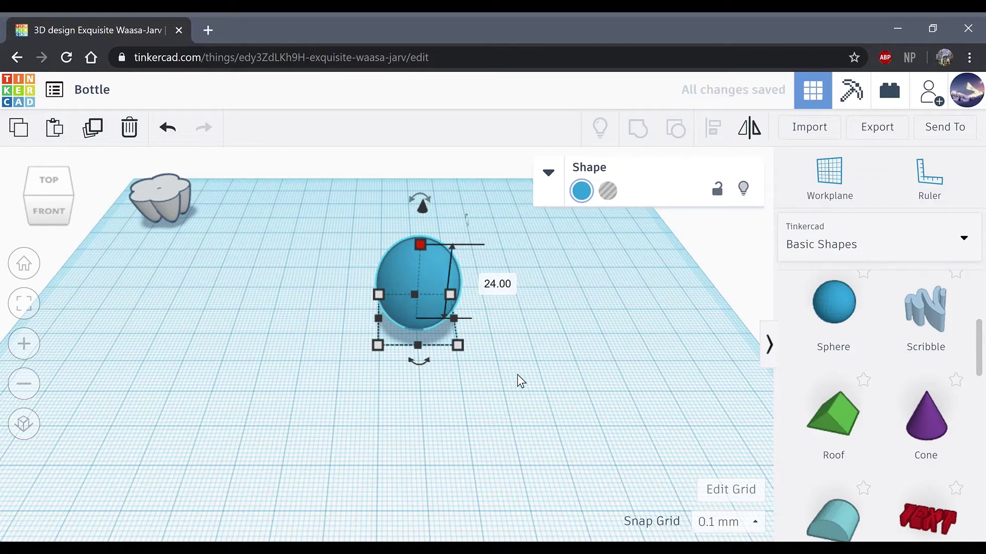
click(519, 380)
Colour the sphere light grey and move it about 18 mm left and 24 mm back on the workplane
click(436, 297)
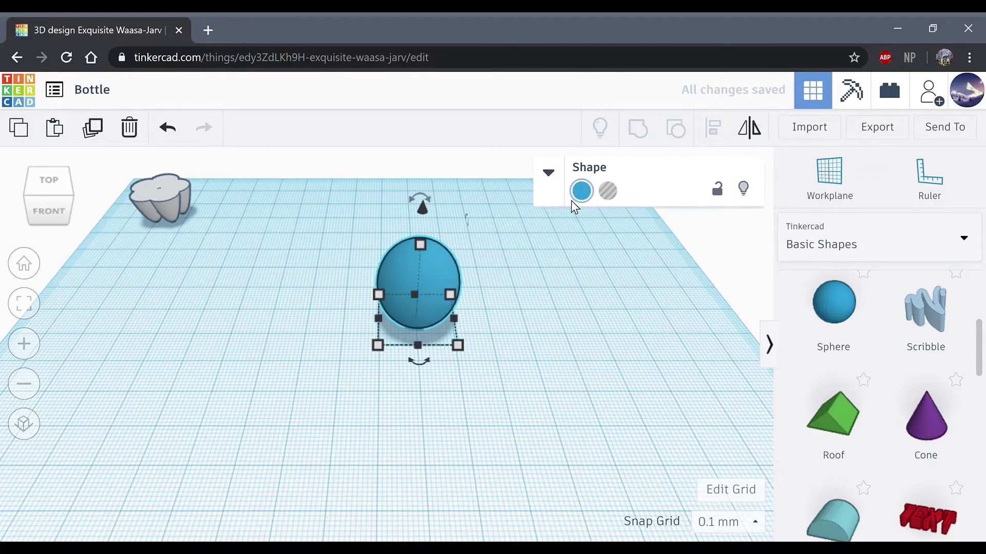
click(581, 192)
click(866, 284)
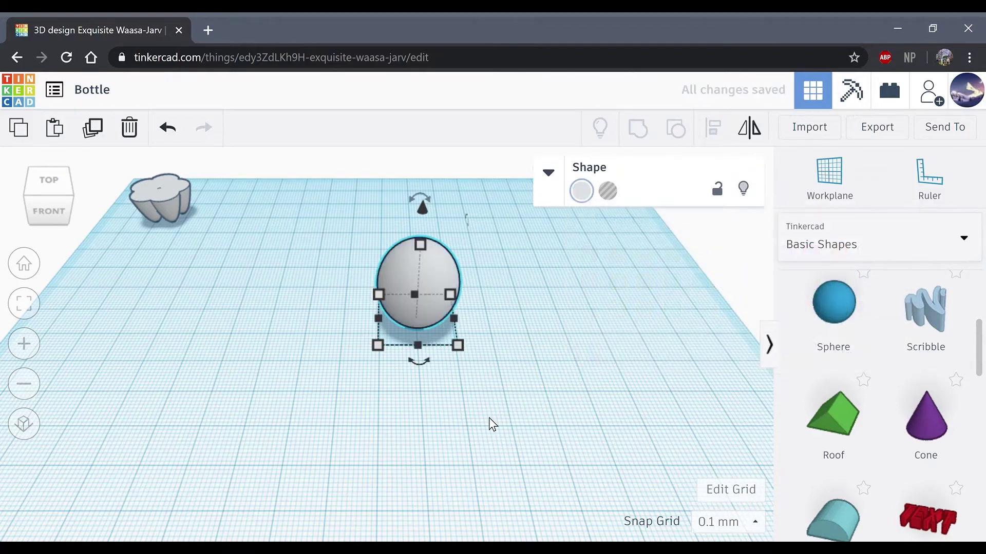
drag(442, 315, 357, 242)
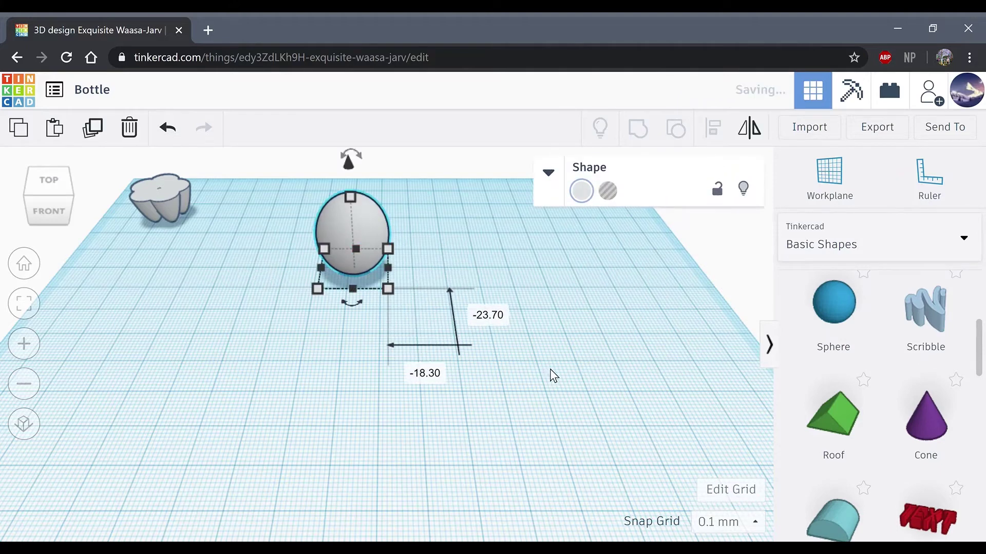
click(573, 381)
Place a solid cylinder in front of the sphere and set its sides to 64
scroll(874, 447, down, 4)
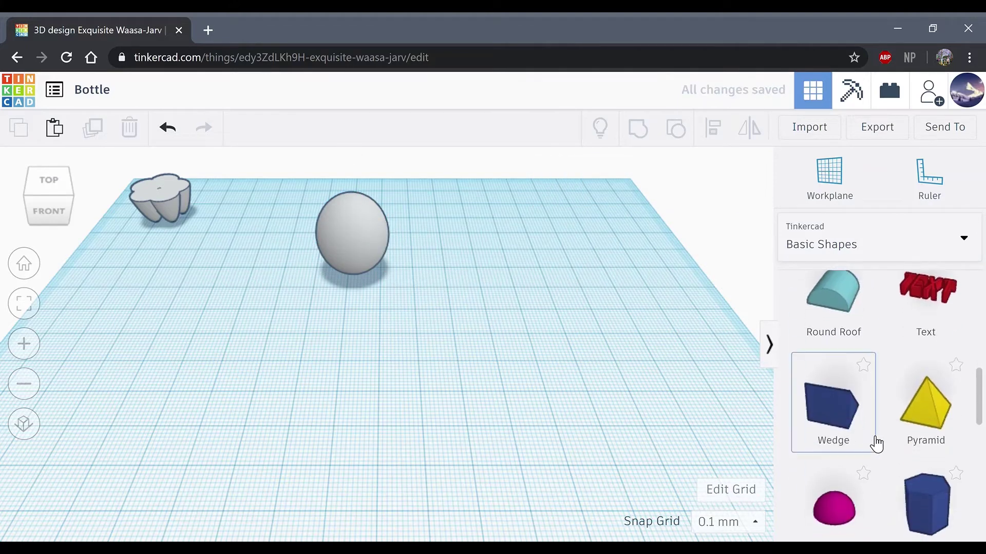
scroll(874, 443, up, 9)
drag(919, 438, 461, 365)
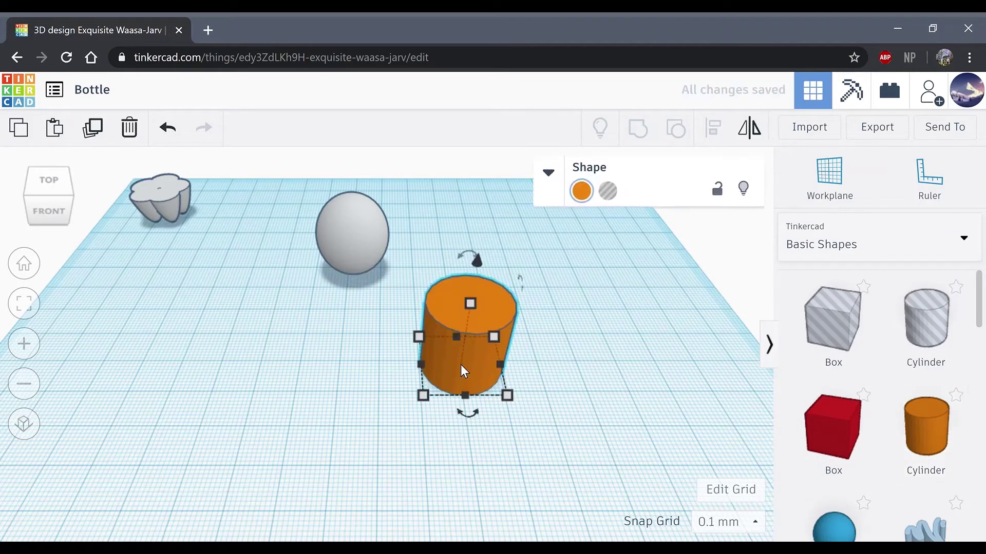
click(554, 176)
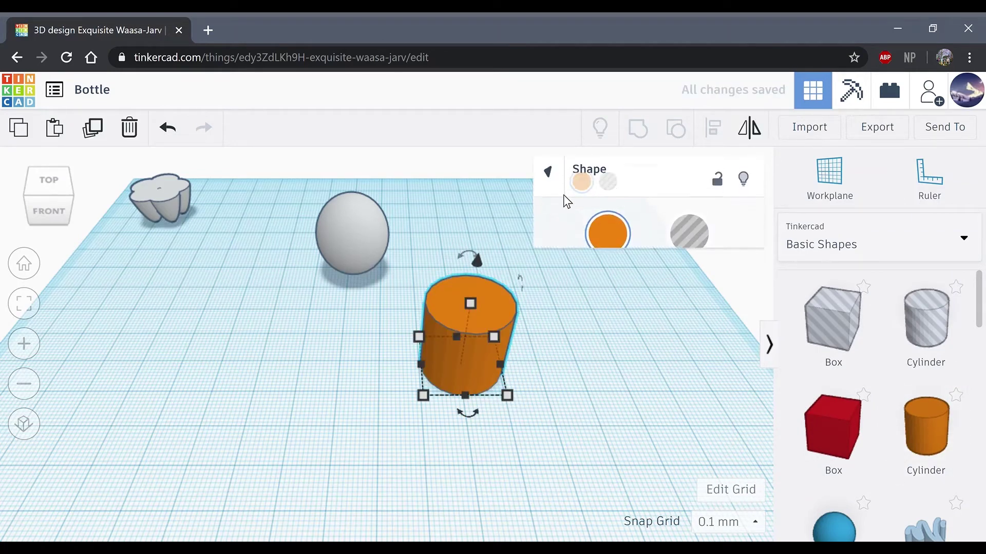
drag(633, 315, 748, 311)
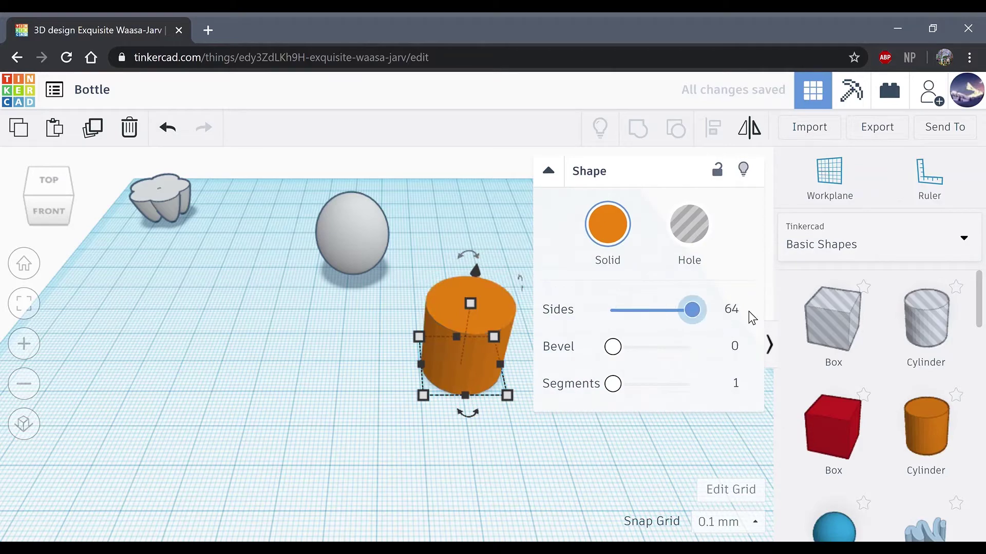
click(545, 174)
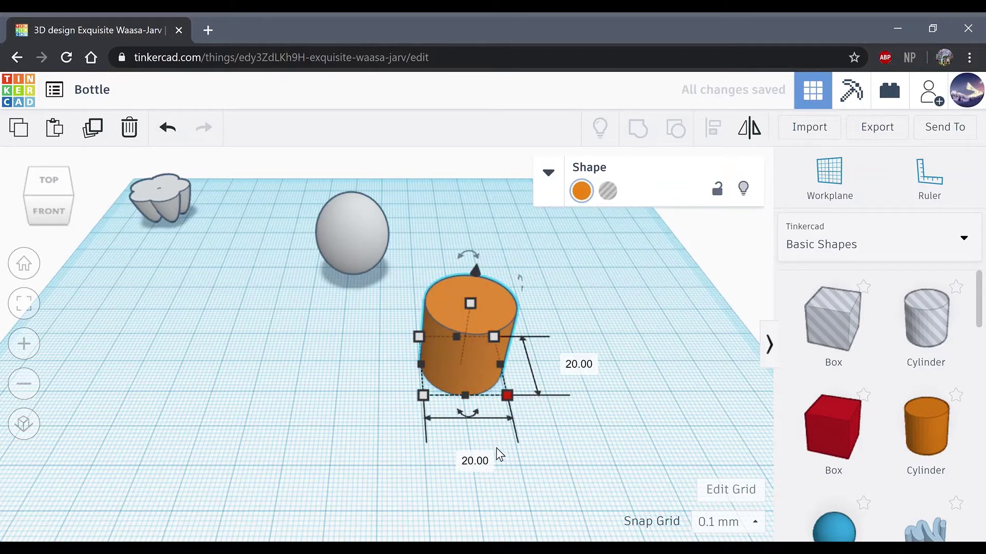
Resize the cylinder to 19 mm in width and depth and 30 mm in height
click(485, 465)
text(19)
scroll(573, 406, up, 2)
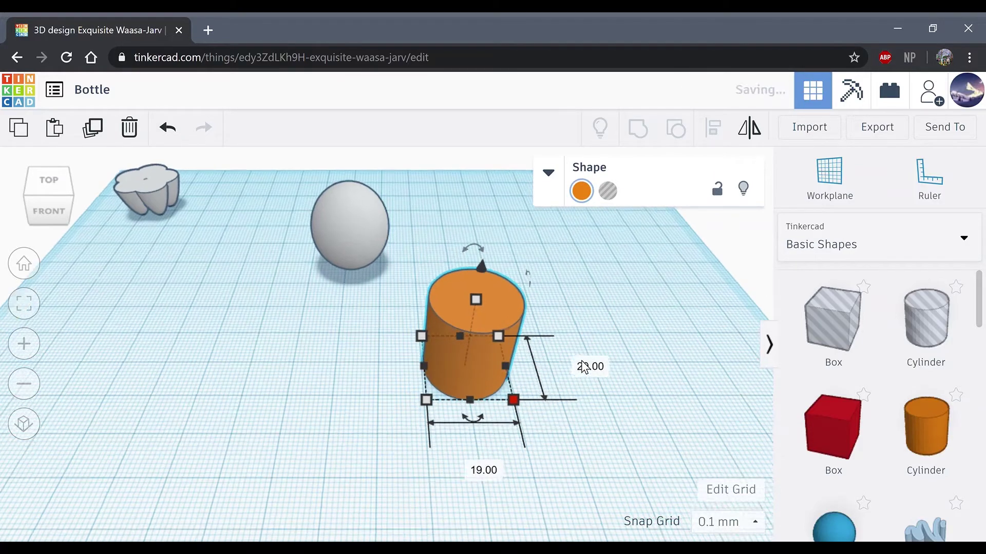
click(595, 371)
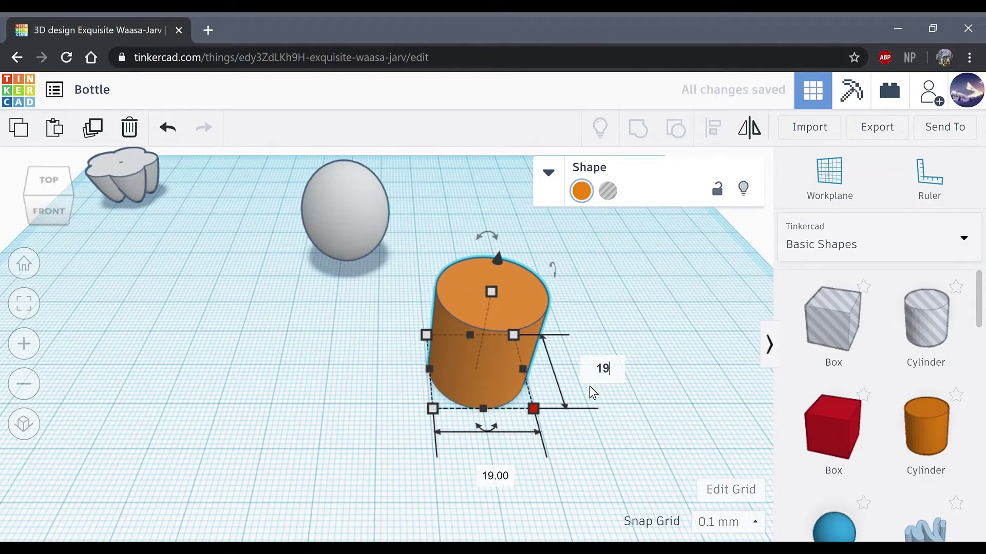
key(Return)
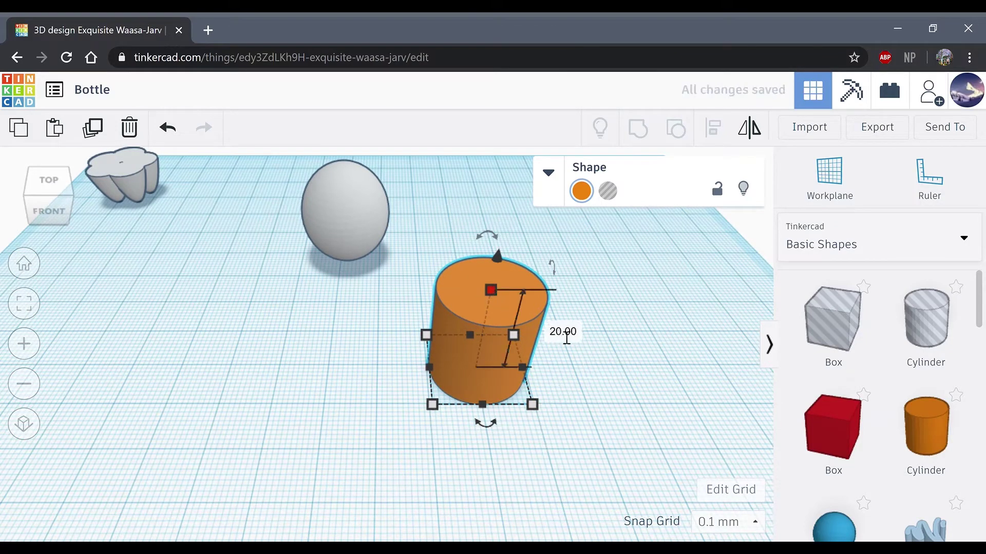
click(566, 338)
text(30)
key(Return)
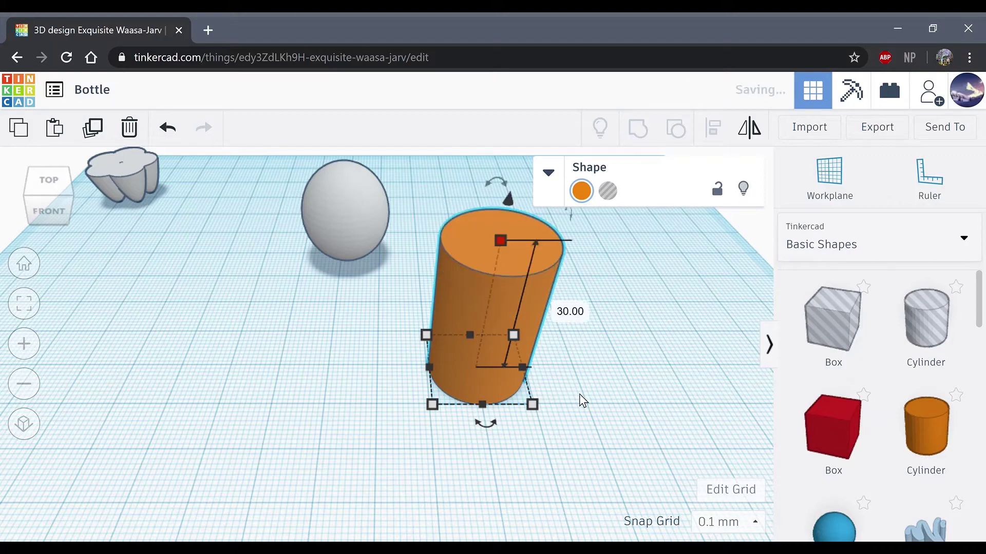
click(579, 397)
Change the cylinder's solid colour to the red preset
scroll(476, 359, down, 3)
click(473, 356)
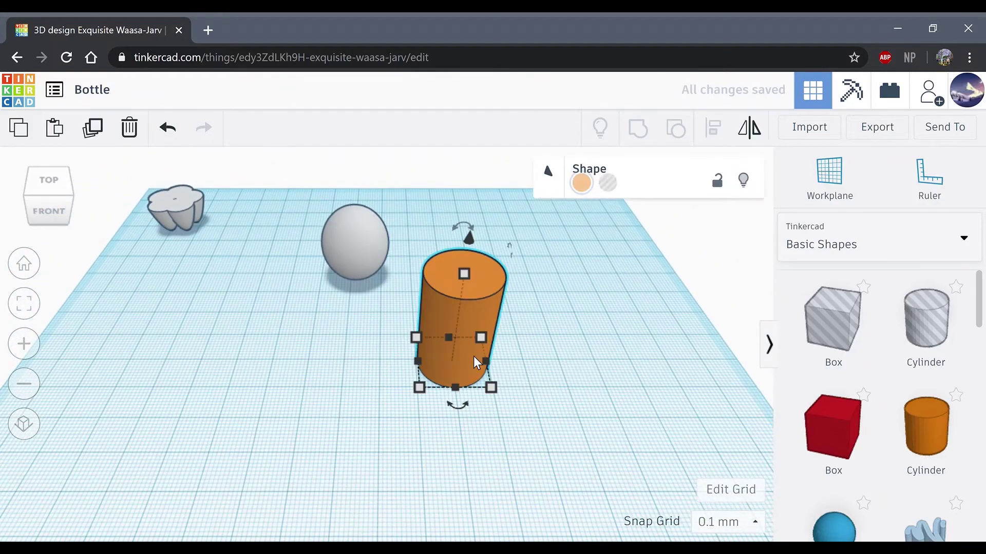
click(581, 190)
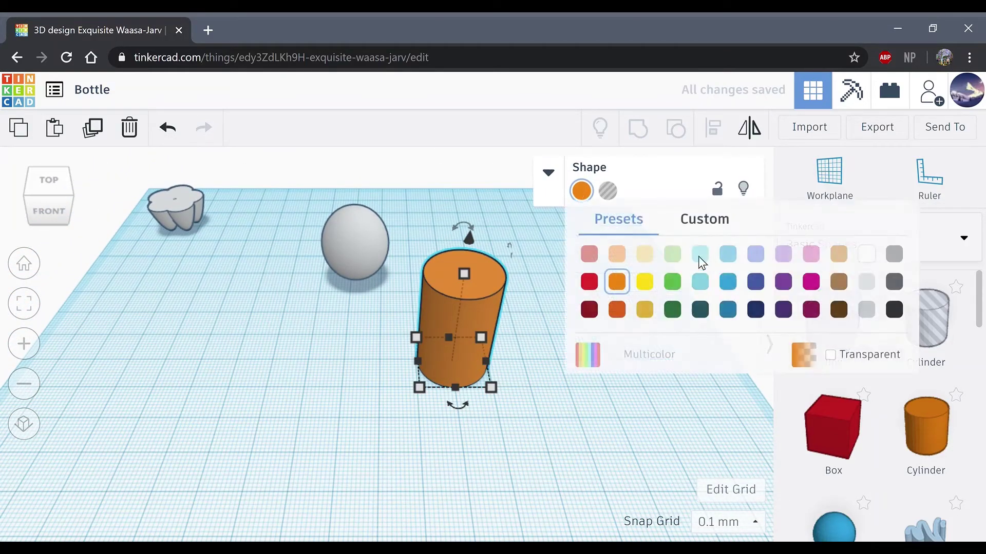
click(589, 282)
Raise the red cylinder 10 mm above the workplane
click(548, 173)
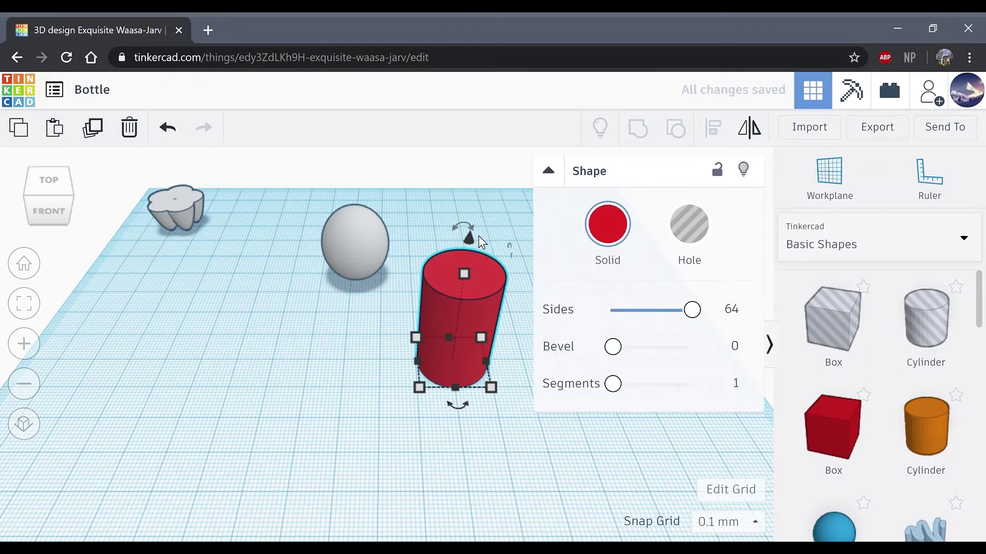
drag(471, 237, 475, 223)
click(545, 178)
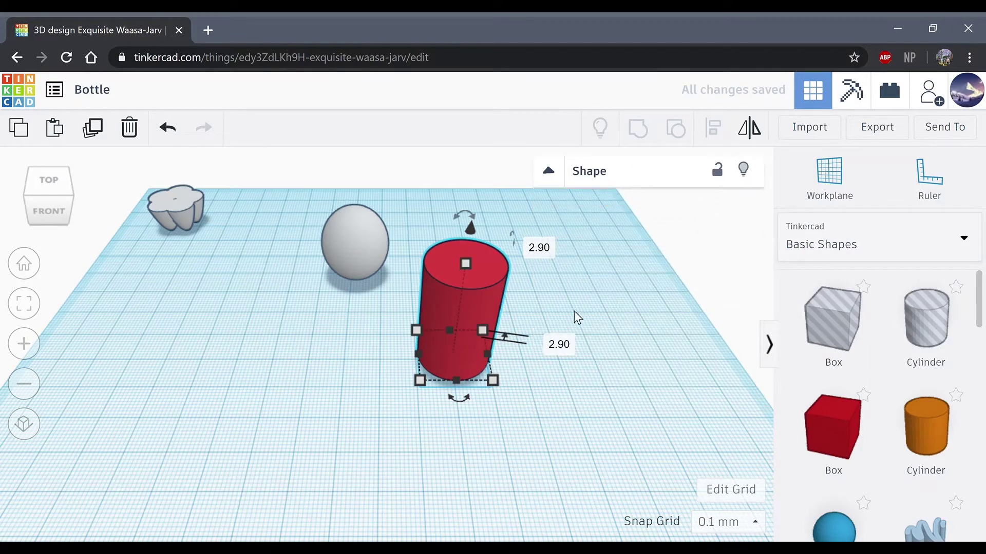
click(574, 353)
text(10)
key(Return)
click(571, 428)
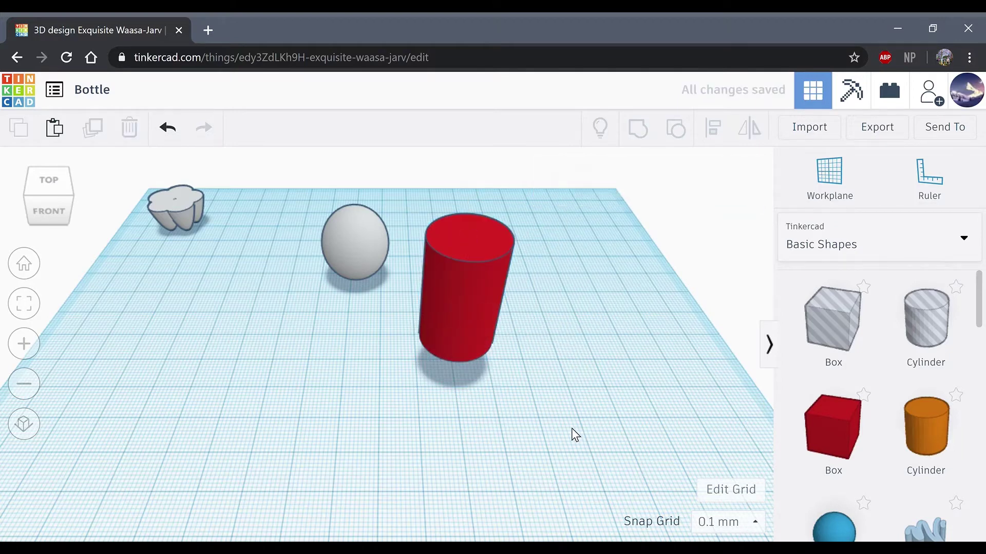
Align the centres of the grey sphere and the red cylinder in both horizontal directions
drag(305, 239, 467, 330)
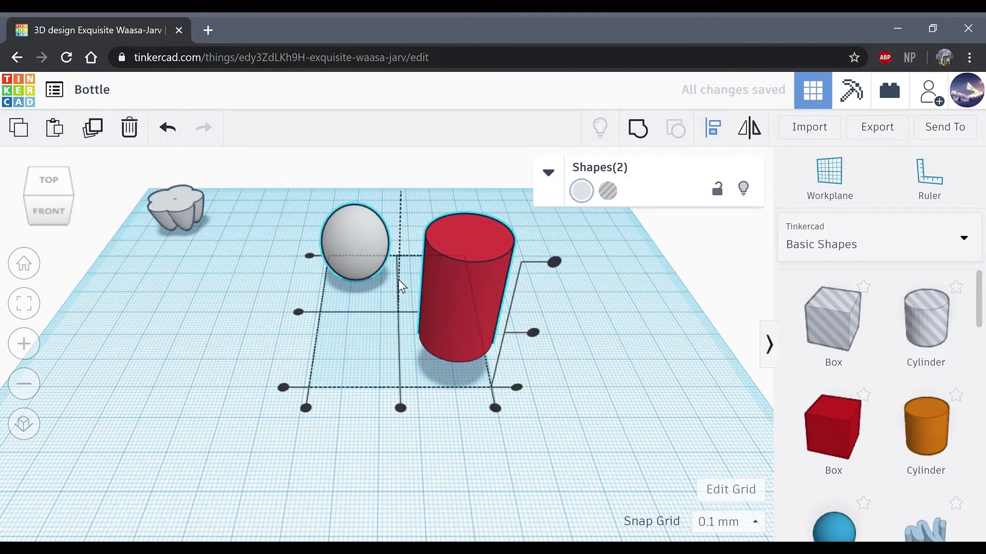
click(298, 312)
click(400, 353)
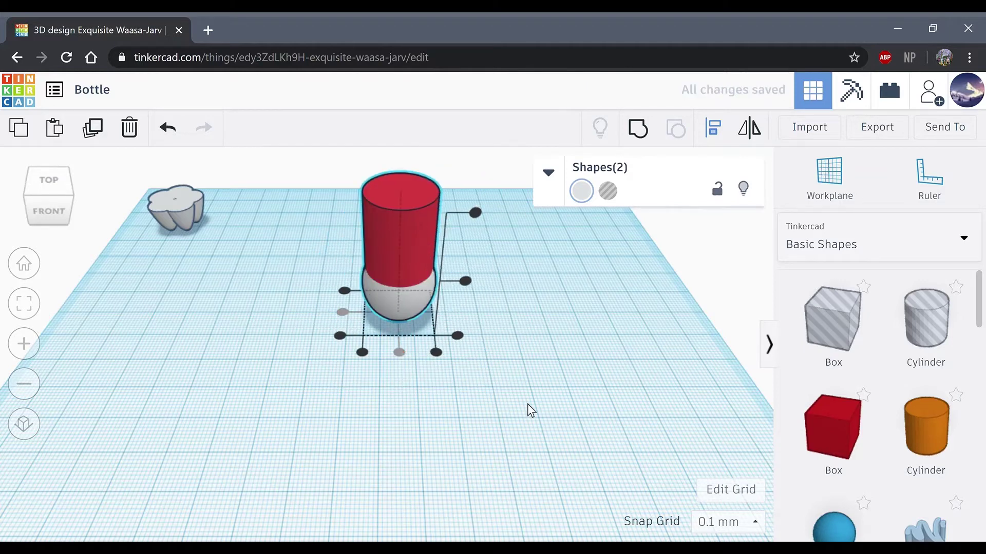
click(555, 399)
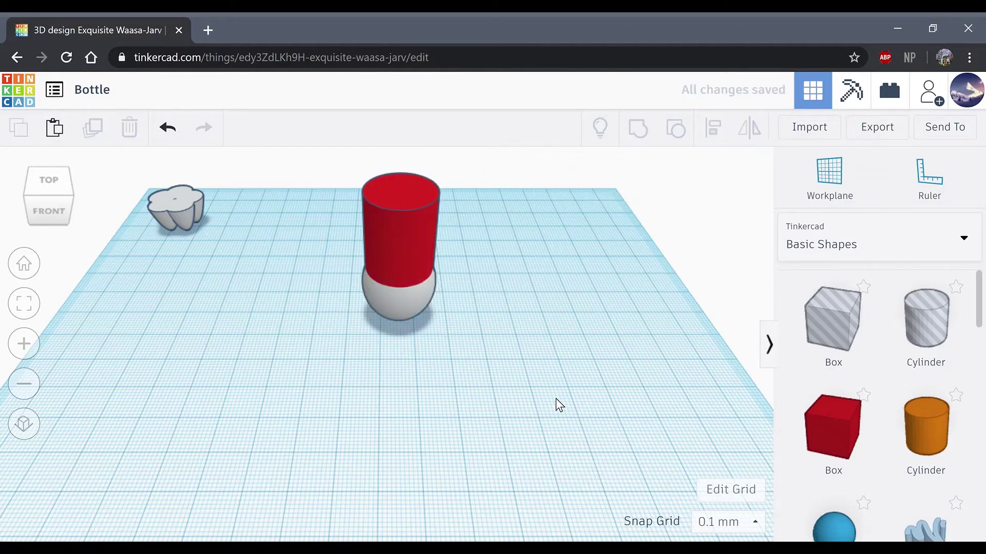
Place a second cylinder on the empty area of the workplane, colour it red and set its sides to 64
drag(950, 434, 511, 383)
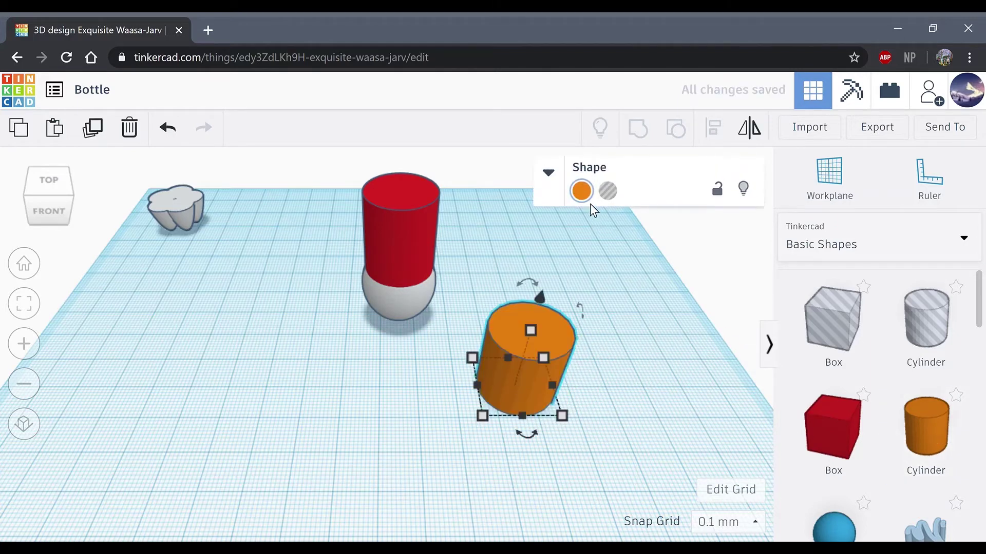
click(584, 192)
click(590, 282)
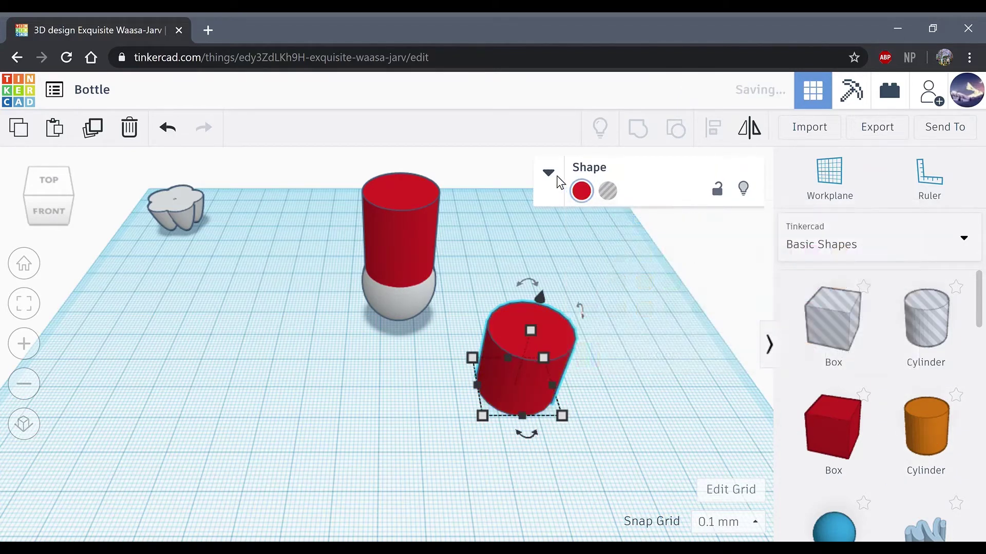
click(547, 172)
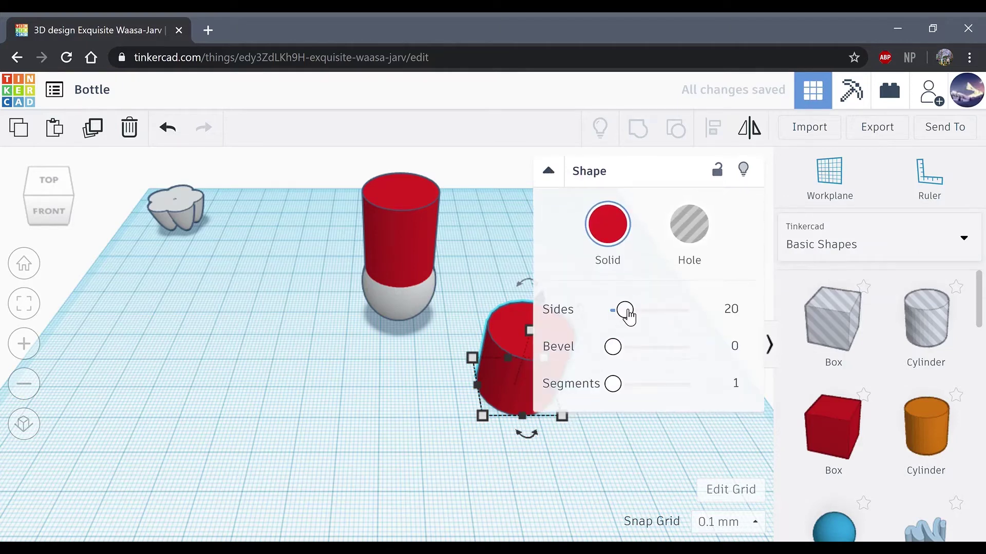
drag(625, 310, 694, 310)
click(547, 171)
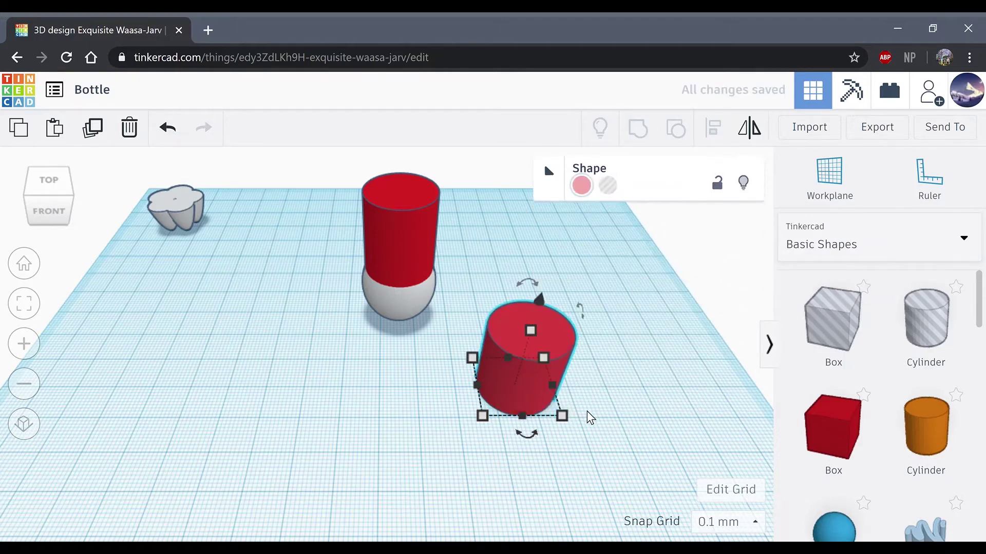
Set the height of the second red cylinder to 10 mm
mouse_move(532, 334)
click(619, 366)
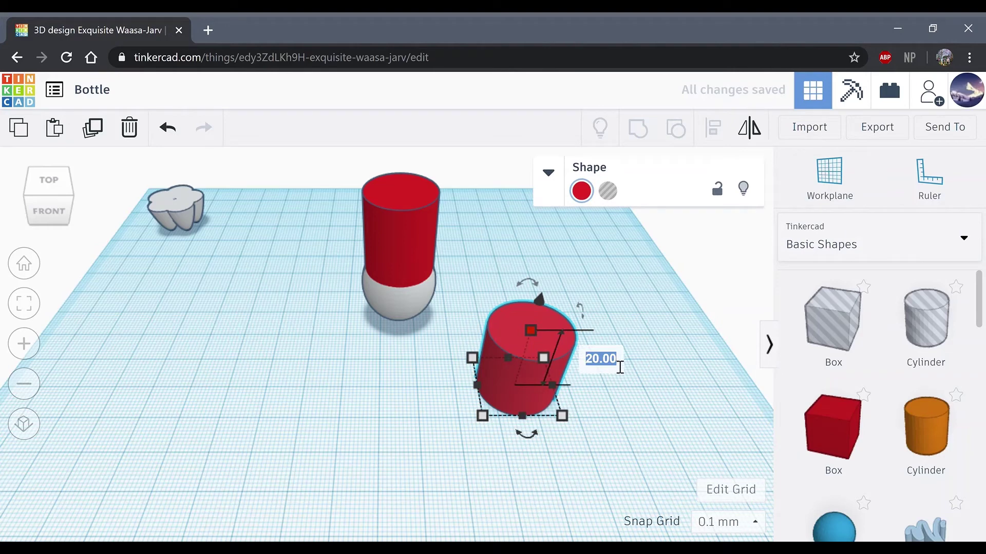
text(1)
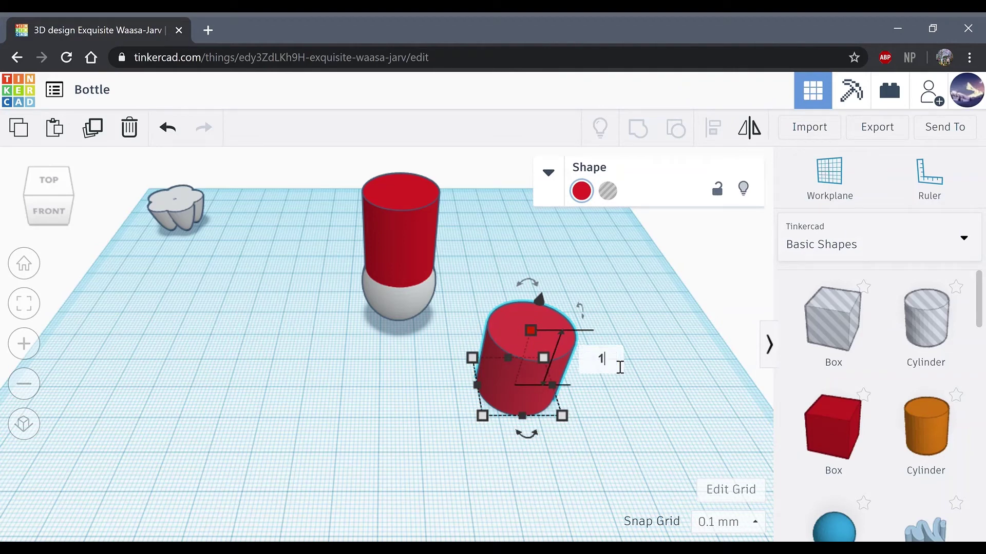
text(0)
key(Return)
Set the second red cylinder's width and length to 19 mm each
mouse_move(562, 414)
click(538, 483)
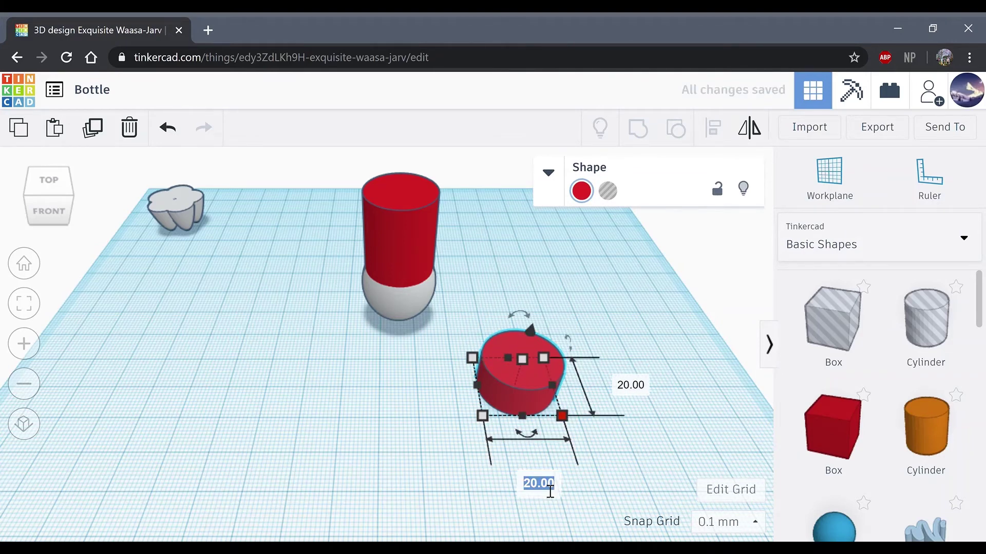
text(19)
click(630, 386)
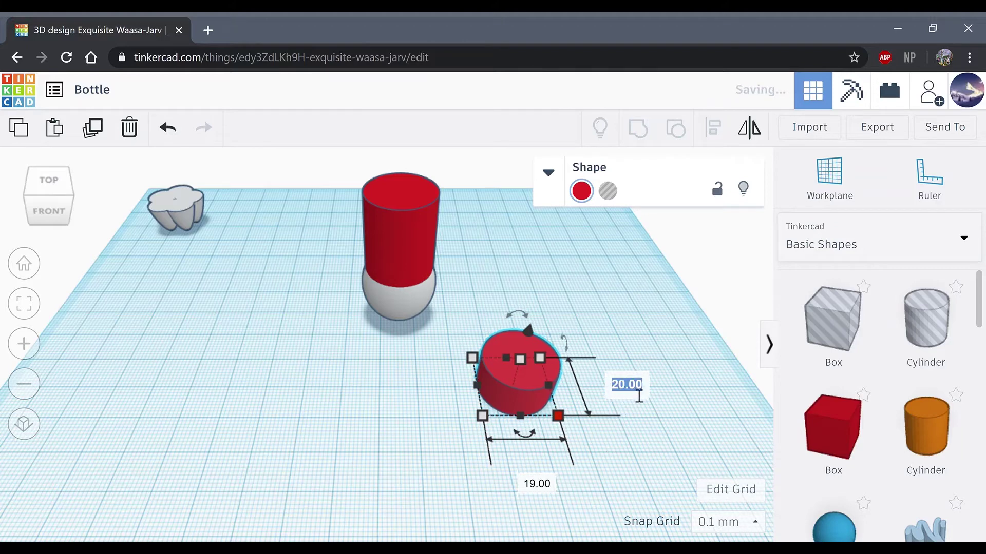
key(Return)
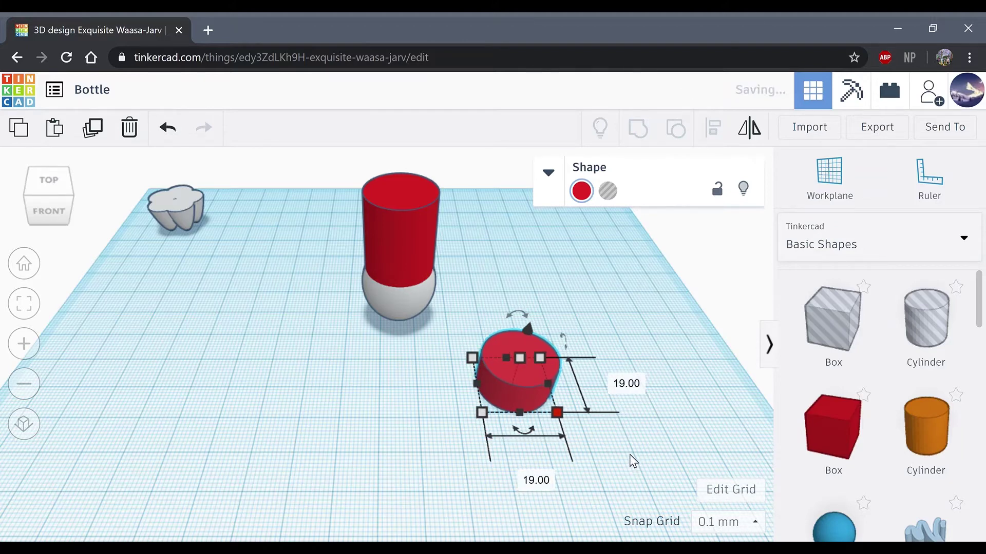
click(630, 454)
Set the height of the second red cylinder to 5 mm
click(523, 368)
mouse_move(519, 361)
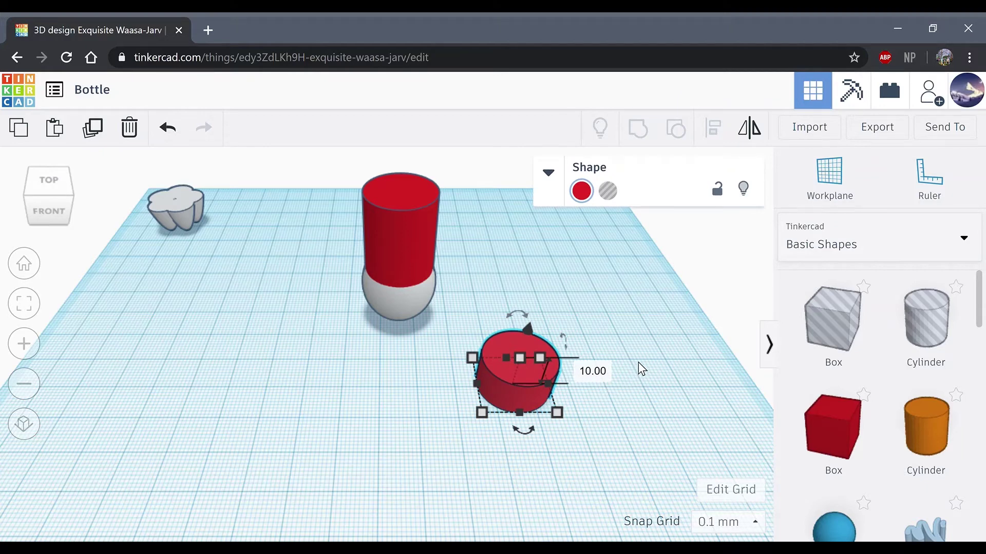
click(603, 380)
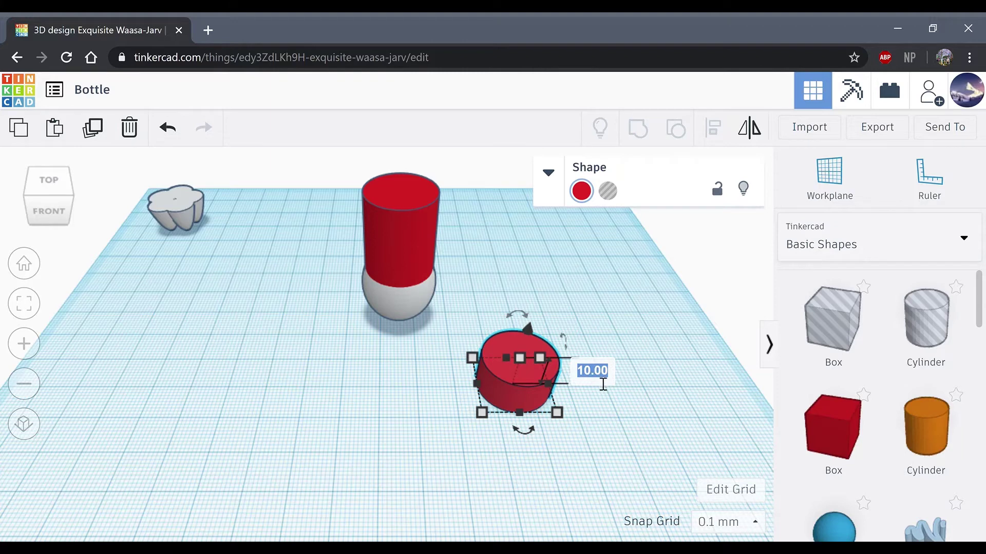
text(5)
key(Return)
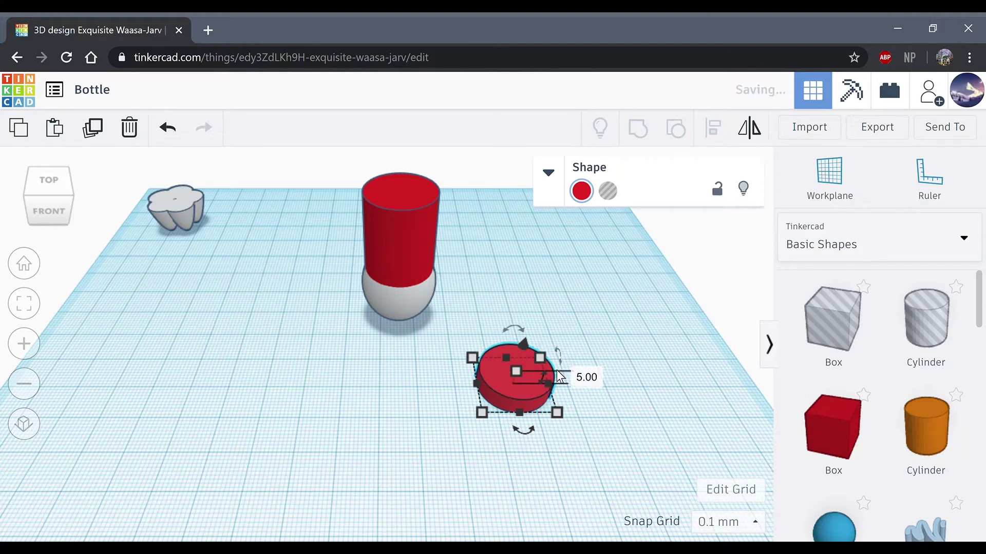
Raise the flat red cylinder 40 mm above the workplane
mouse_move(526, 340)
drag(526, 341, 527, 312)
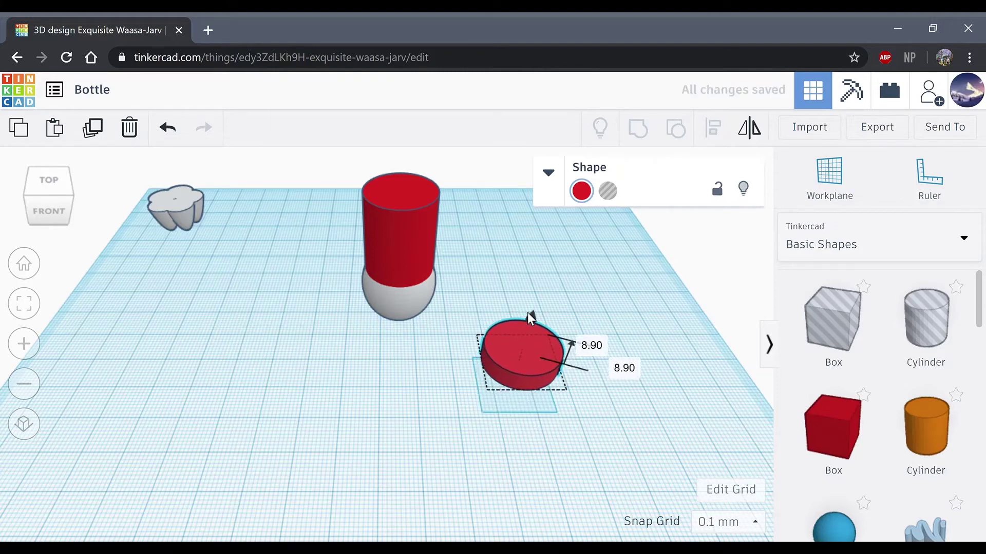
click(627, 374)
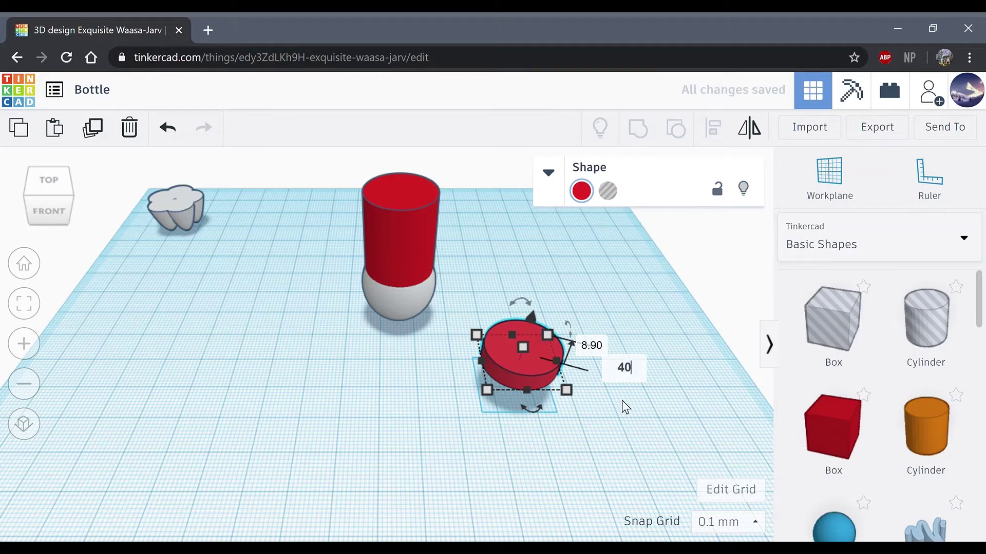
text(40)
click(608, 420)
Align the centres of the grey ellipsoid and both red cylinders in both horizontal directions
scroll(359, 275, down, 3)
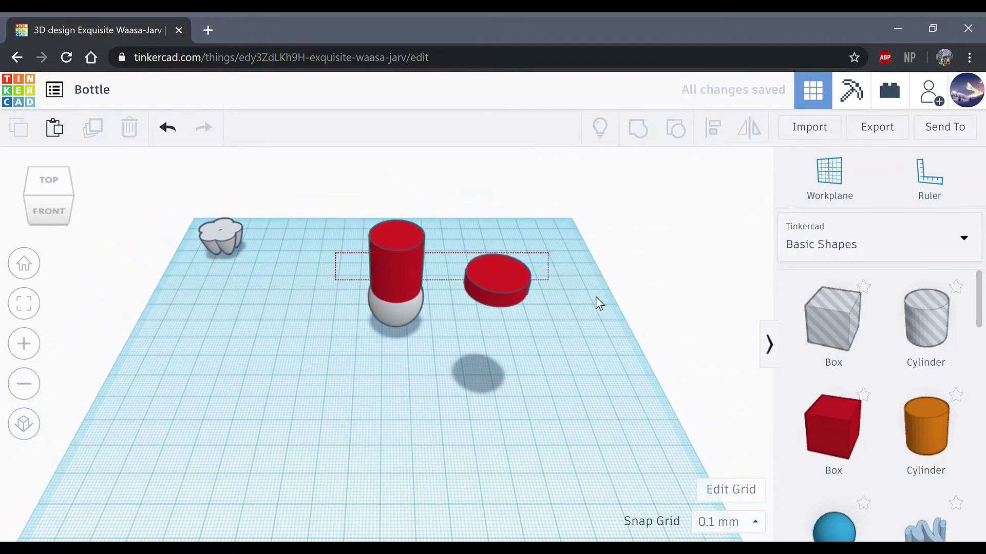
drag(595, 297, 613, 289)
click(713, 127)
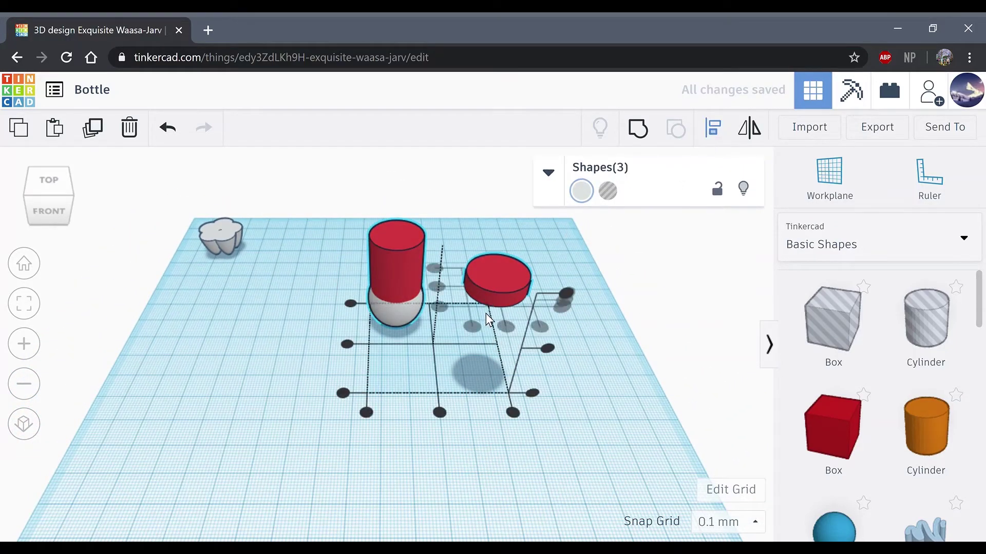
click(440, 408)
click(383, 344)
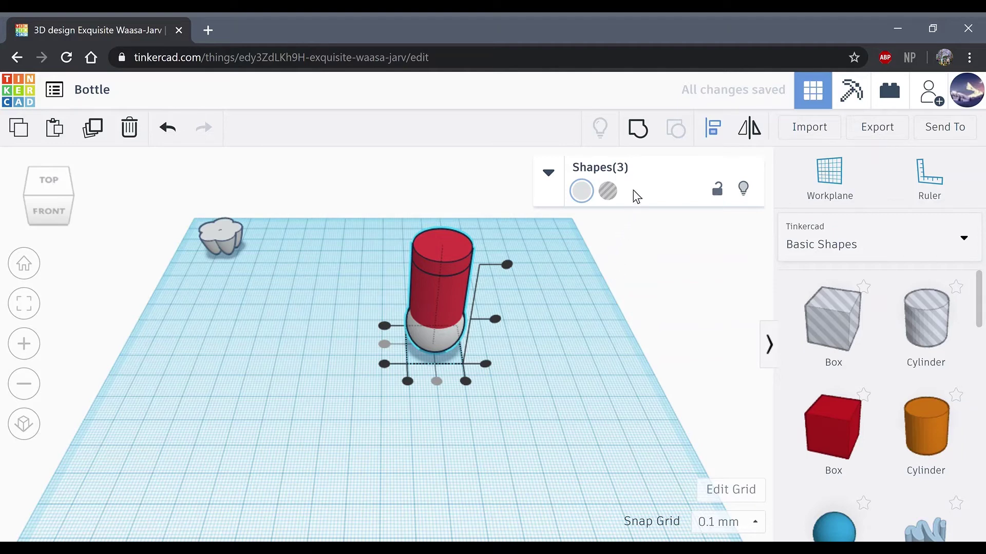
Group the ellipsoid and both cylinders and turn on Multicolor for the group
click(645, 135)
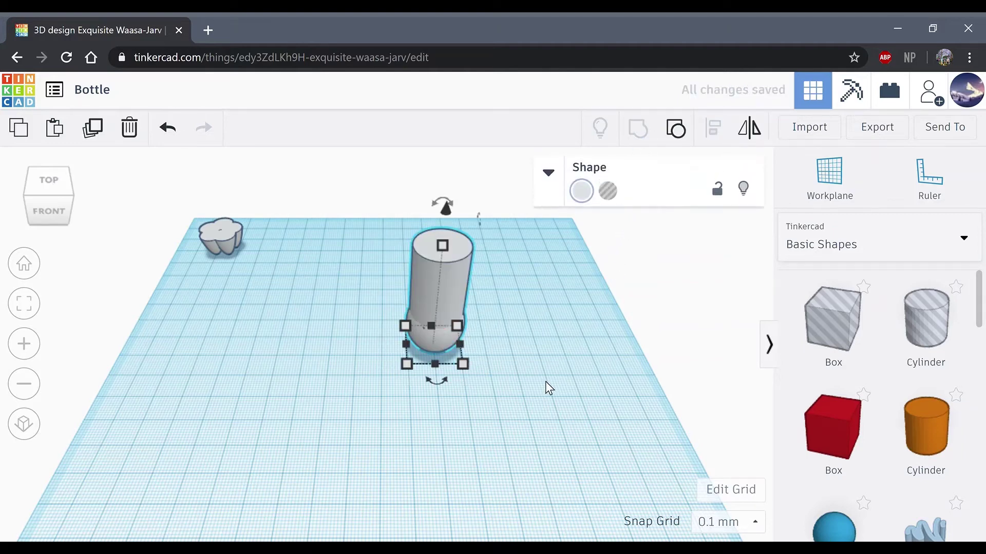
click(579, 195)
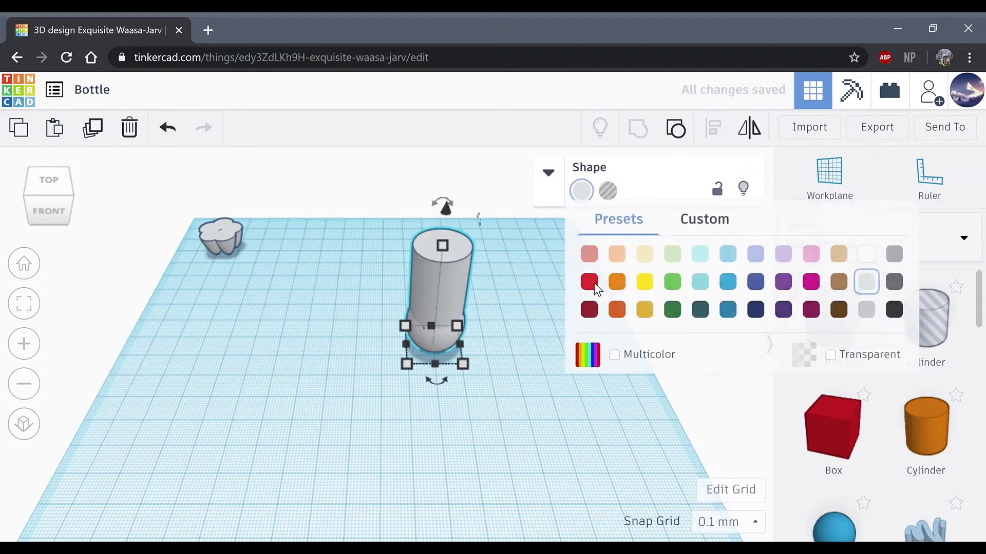
click(591, 354)
click(524, 435)
Move the grouped bottle body about 71 mm left and 69 mm back, beside the five-lobed base
drag(451, 306, 270, 199)
drag(270, 201, 270, 202)
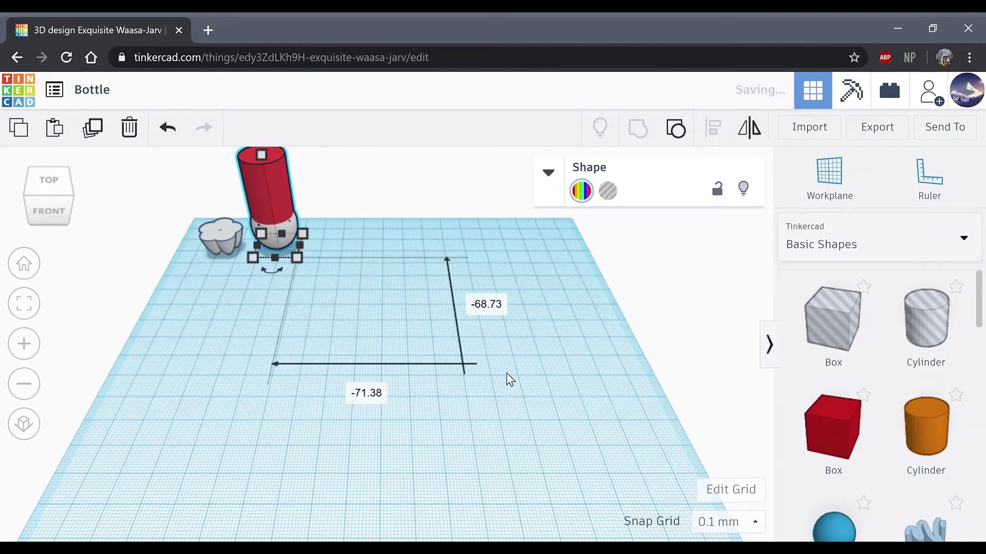
click(541, 386)
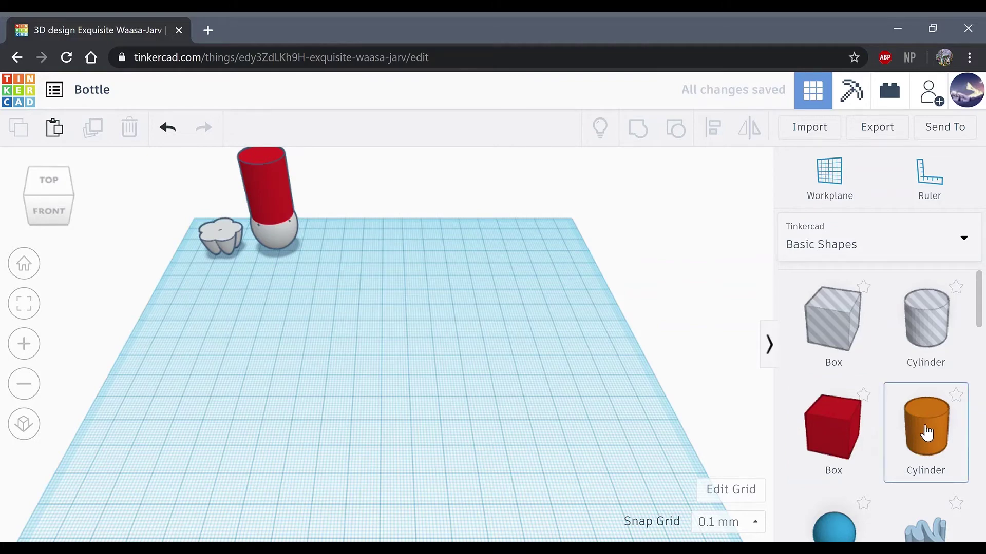
Place a half sphere on the empty middle of the workplane
scroll(927, 433, down, 8)
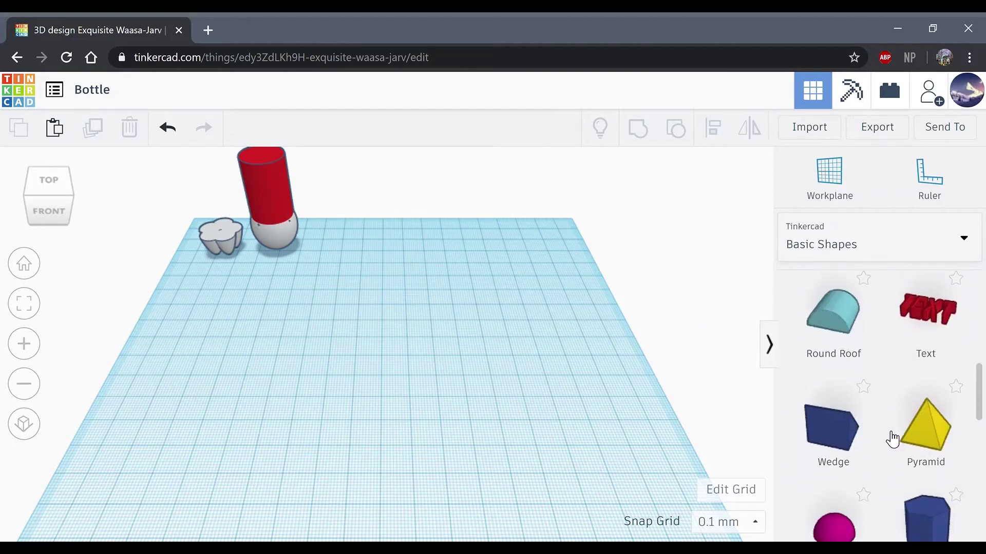
click(838, 510)
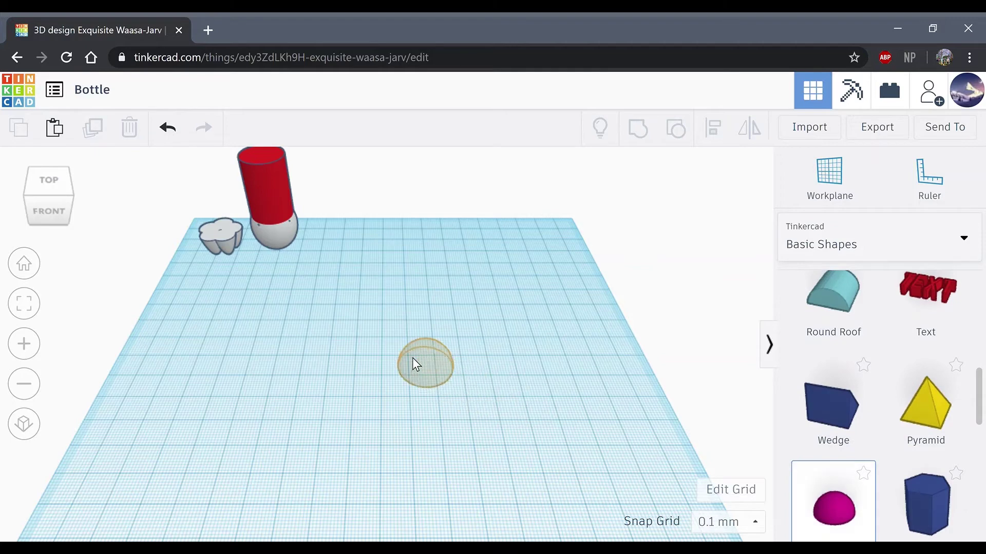
click(410, 351)
click(548, 174)
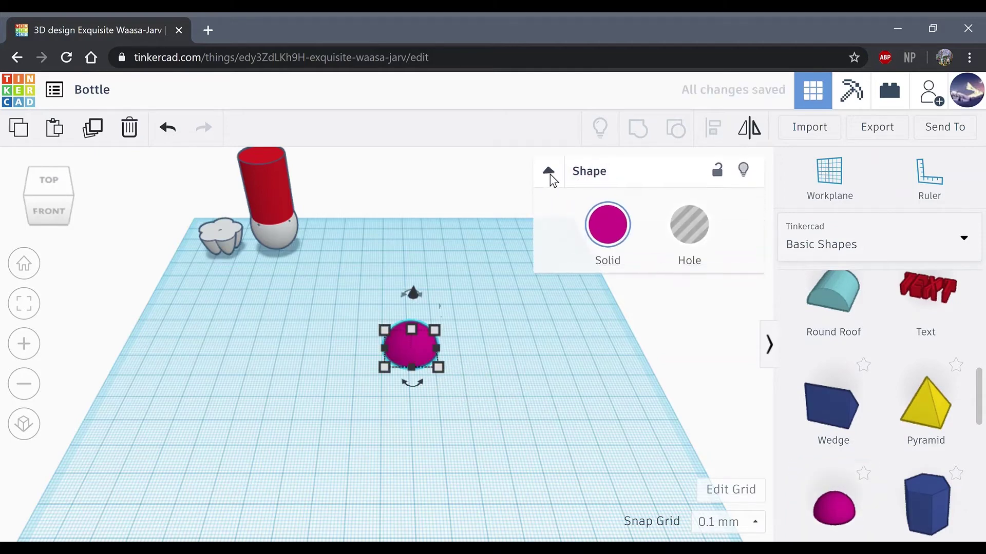
click(544, 176)
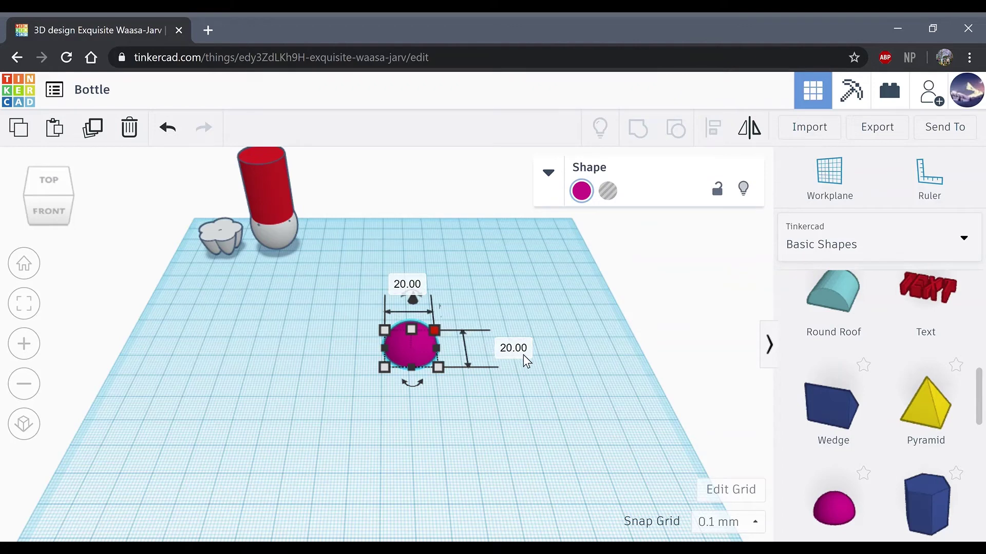
Set the half sphere's width and length to 19 mm each
click(513, 349)
text(19)
key(Return)
click(421, 292)
text(1)
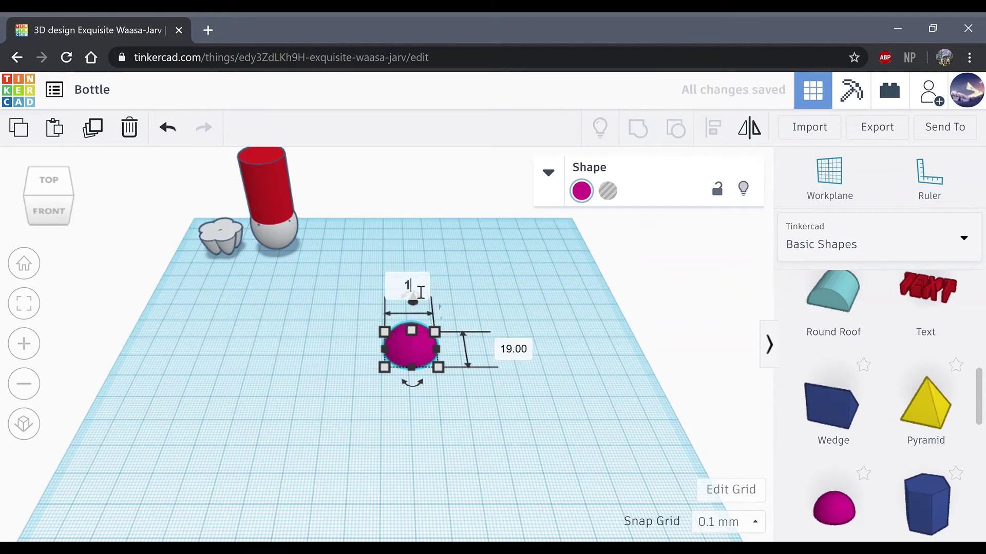
key(Return)
click(399, 287)
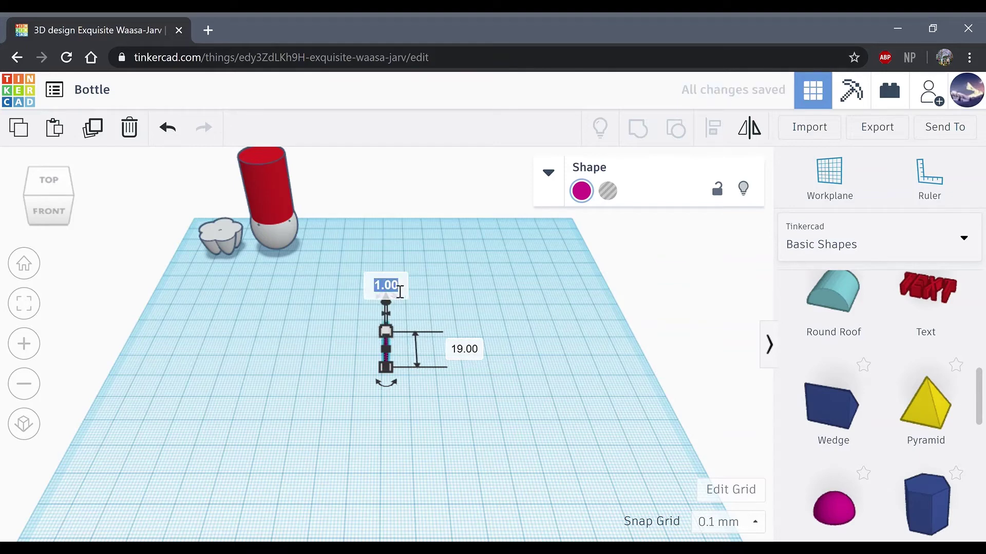
text(19)
key(Return)
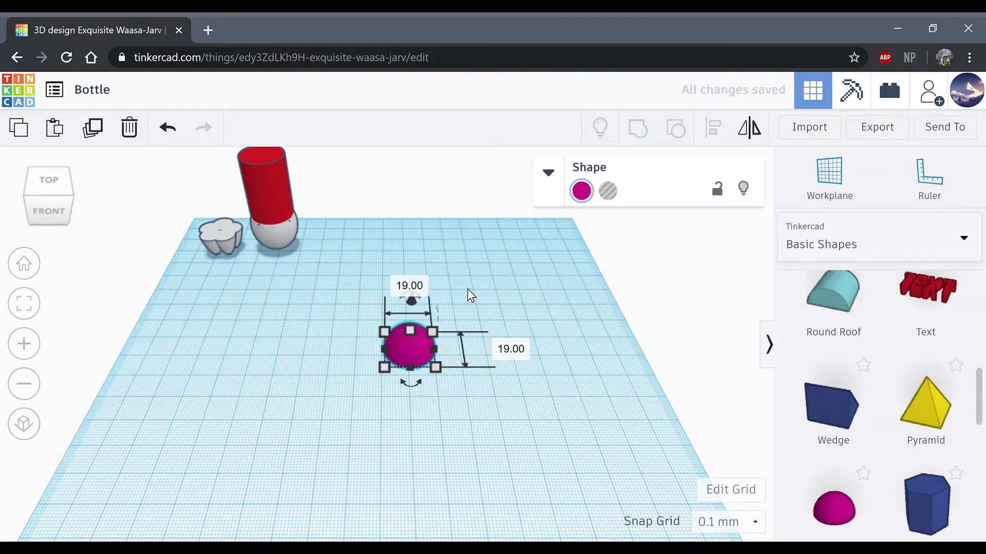
click(467, 288)
Set the half sphere's height to 12 mm
click(420, 338)
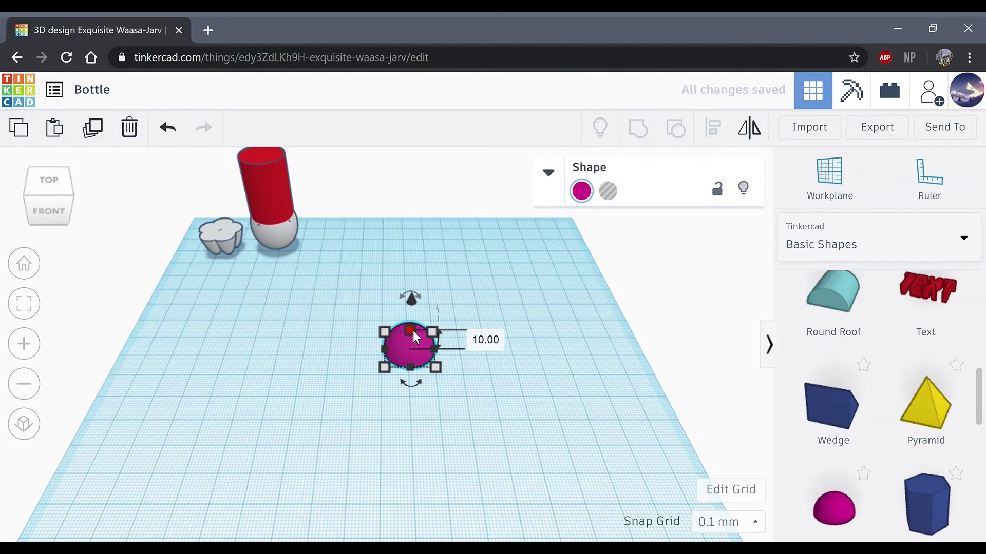
click(494, 341)
text(12)
key(Return)
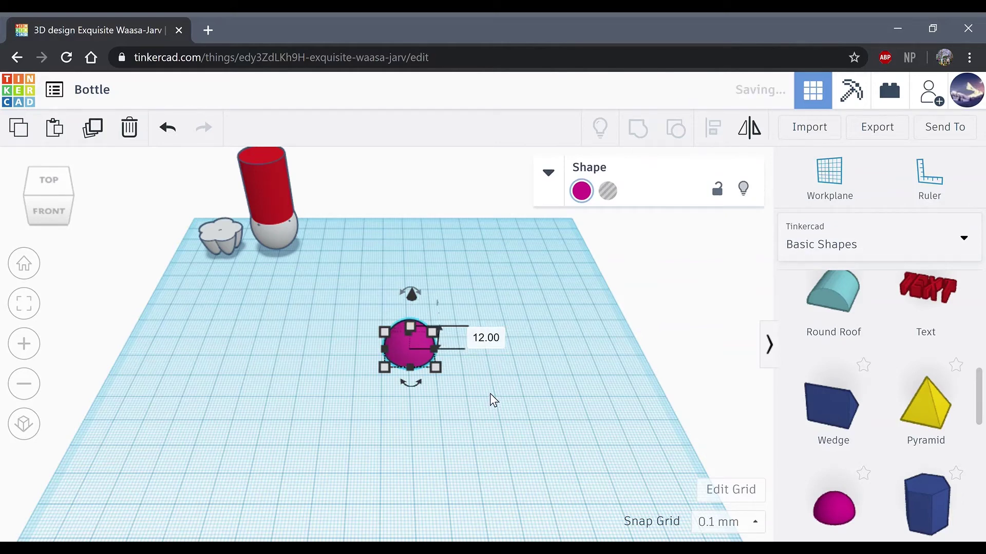
click(485, 402)
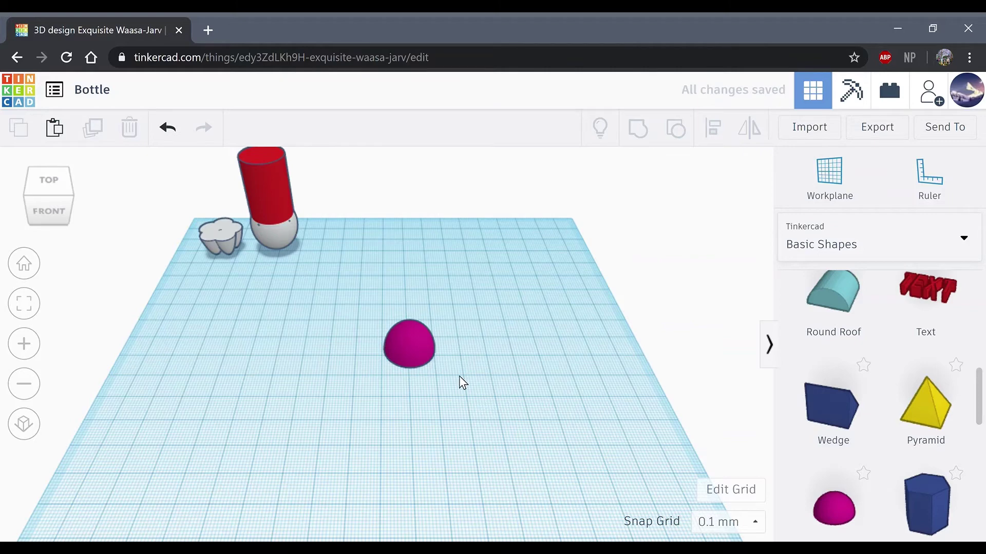
Raise the half sphere 45 mm above the workplane
click(413, 347)
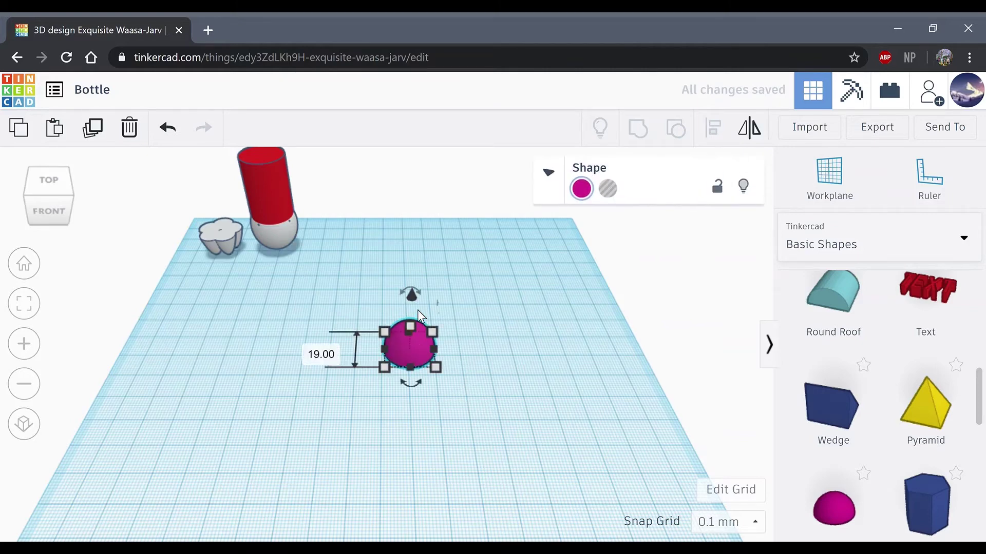
drag(414, 296, 416, 251)
click(522, 324)
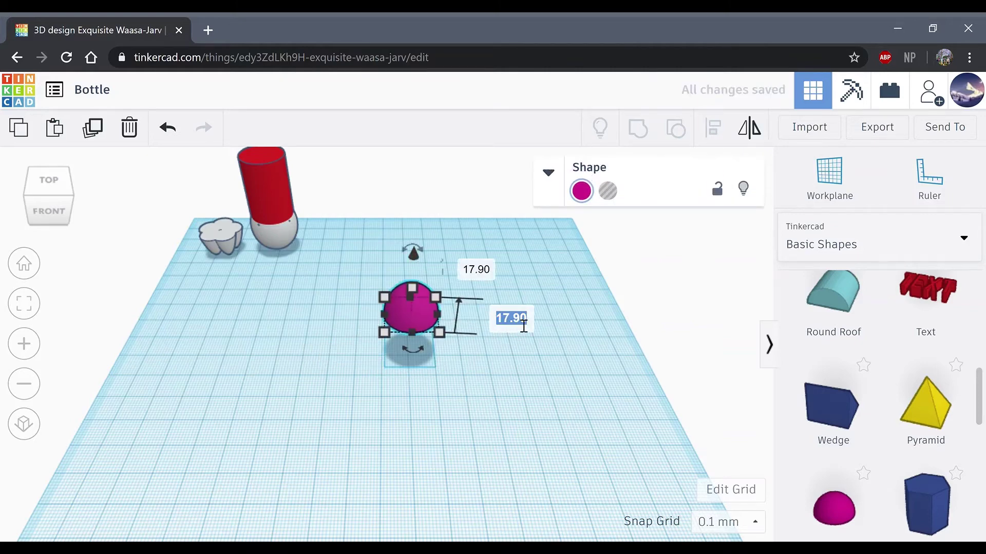
text(45)
key(Return)
click(498, 419)
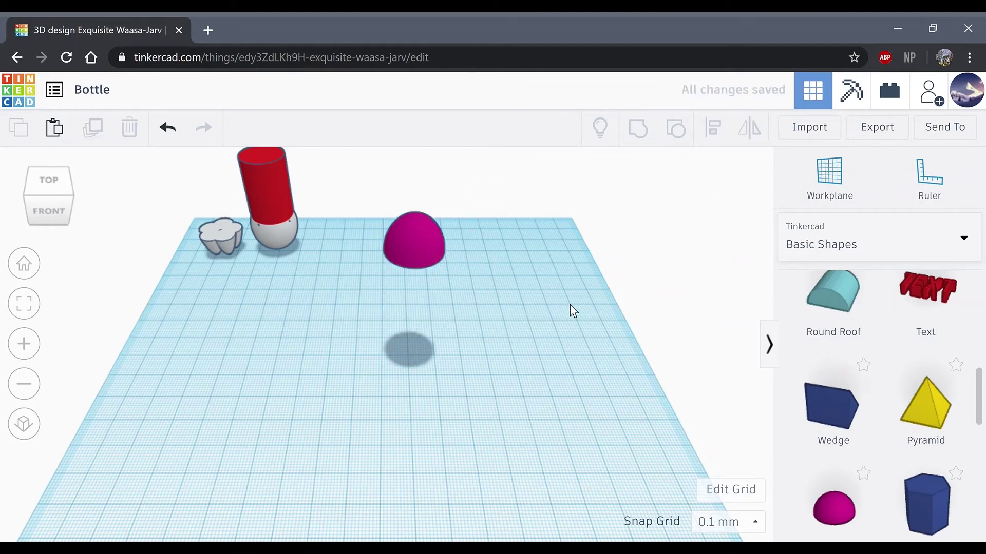
Place a paraboloid on the workplane just in front of the raised half sphere's shadow
scroll(846, 365, down, 5)
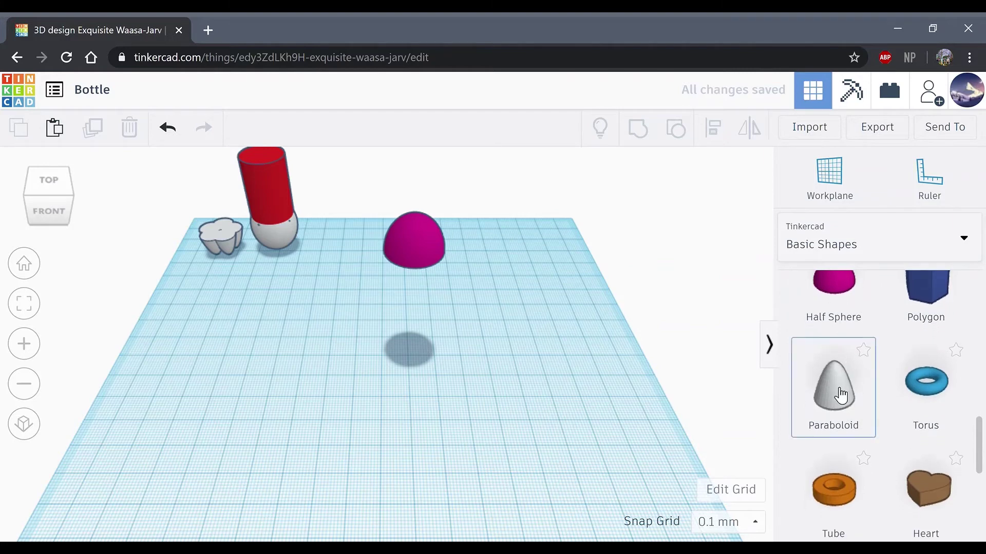
drag(840, 396, 427, 375)
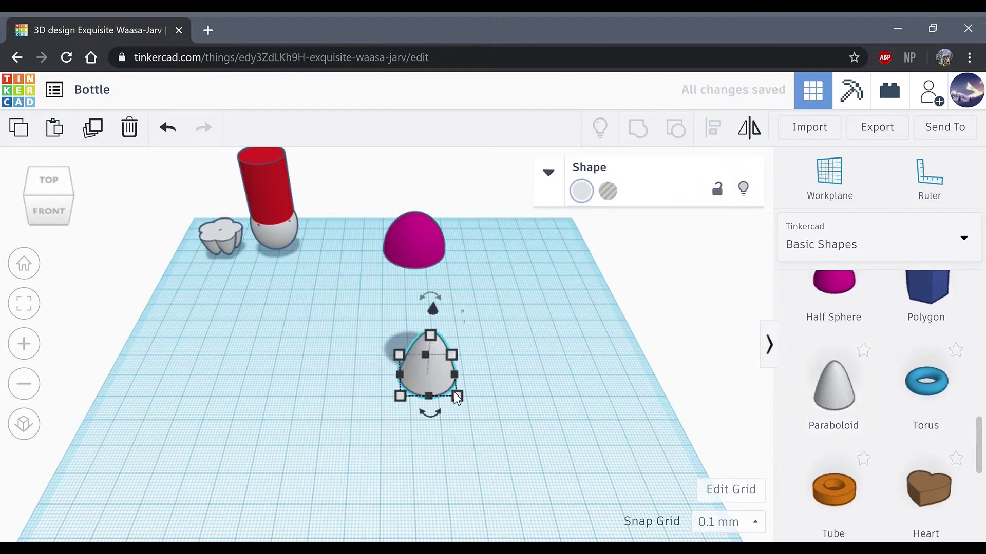
click(545, 179)
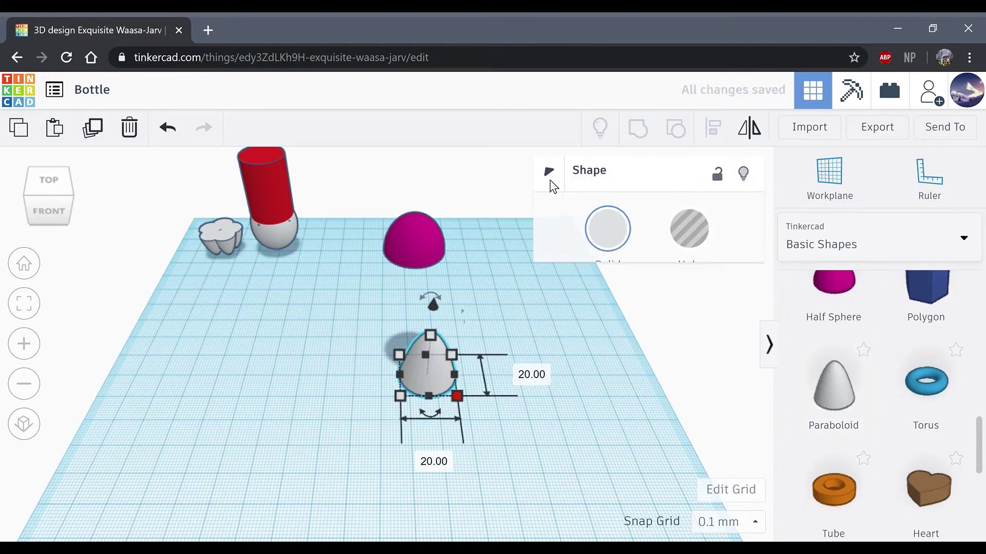
click(548, 173)
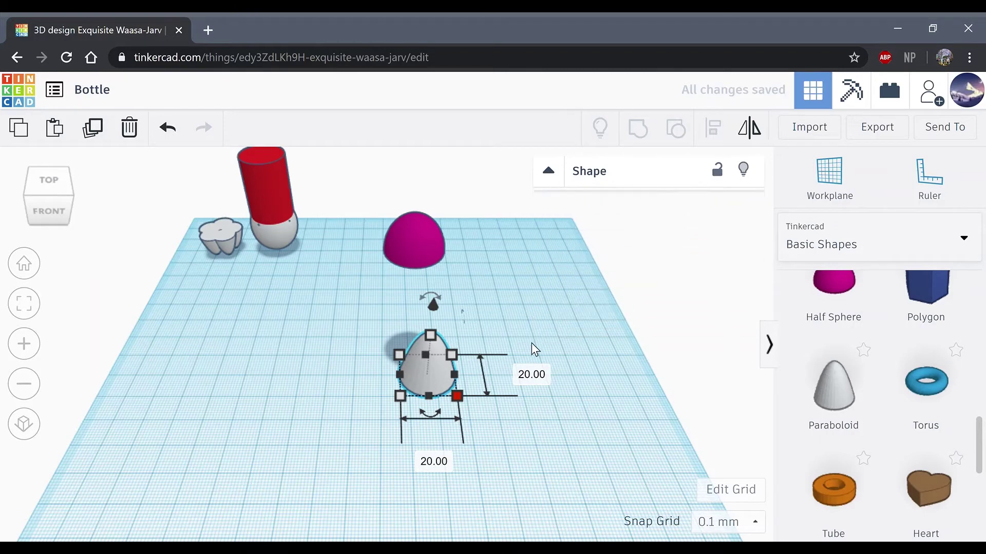
Set the paraboloid's width and length to 15 mm each
click(537, 380)
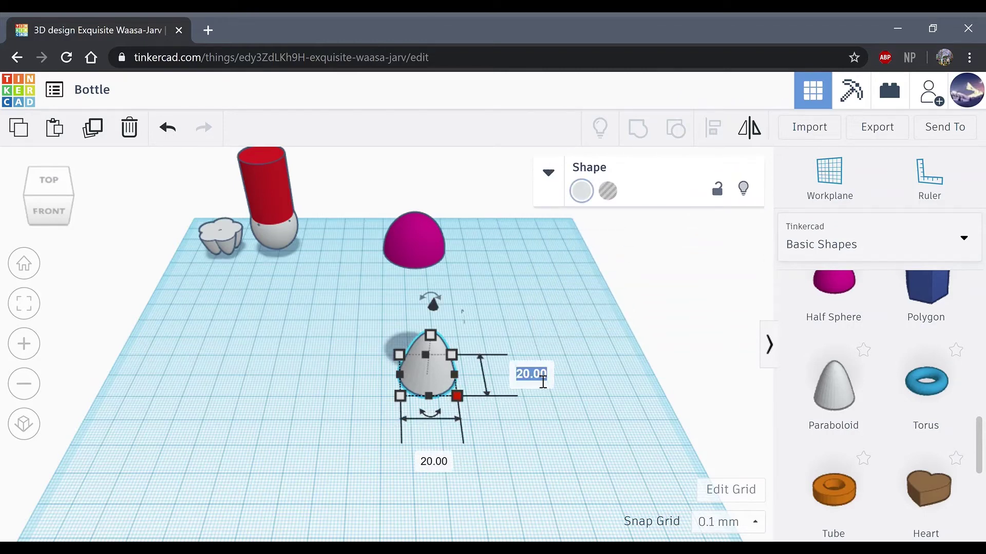
text(15)
click(445, 458)
text(15)
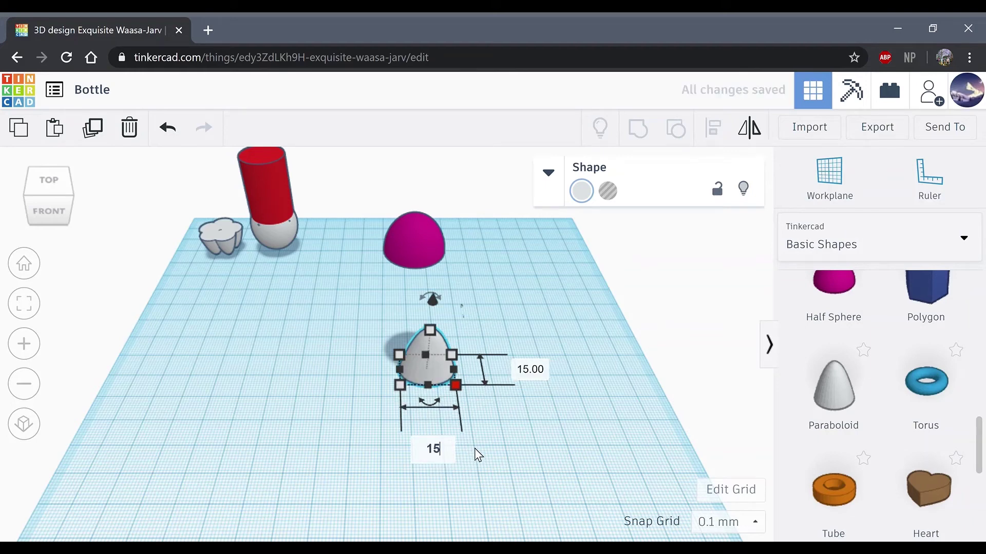
key(Return)
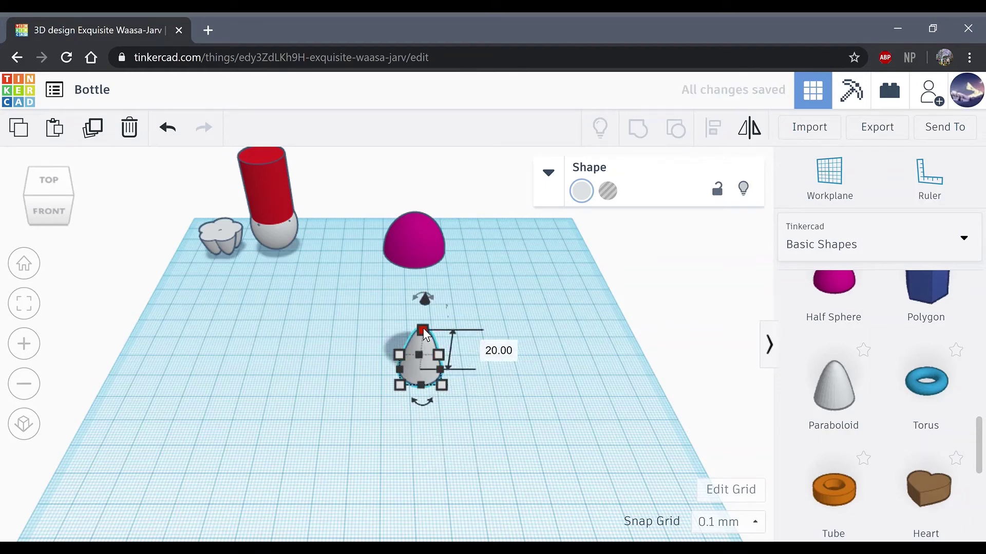
Set the paraboloid's height to 10 mm
click(505, 353)
text(10)
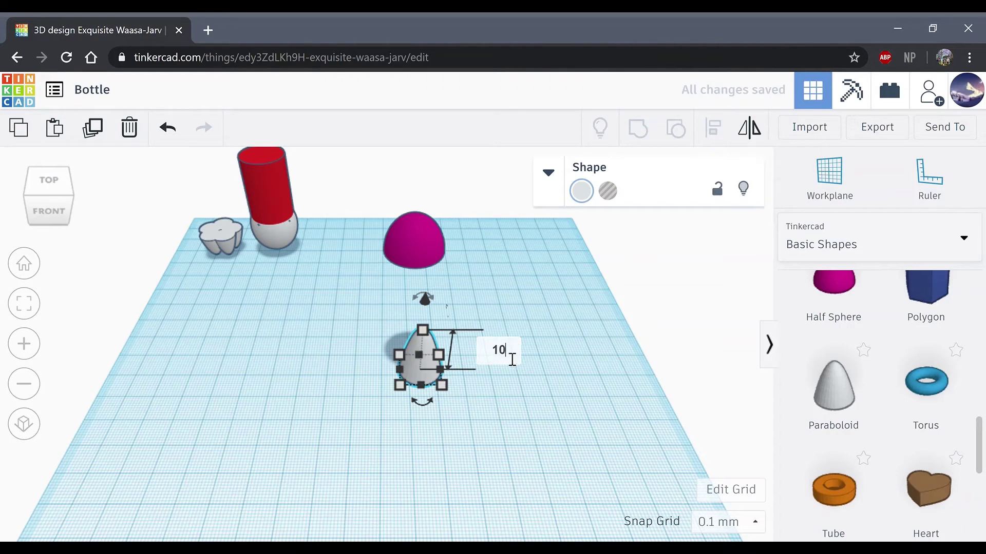
key(Return)
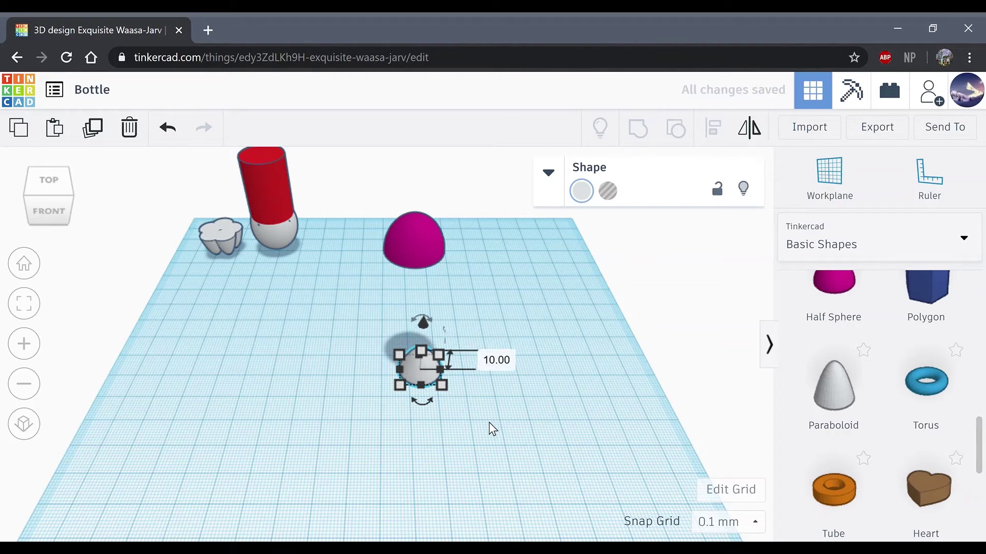
click(450, 409)
Raise the paraboloid 52 mm above the workplane
click(424, 374)
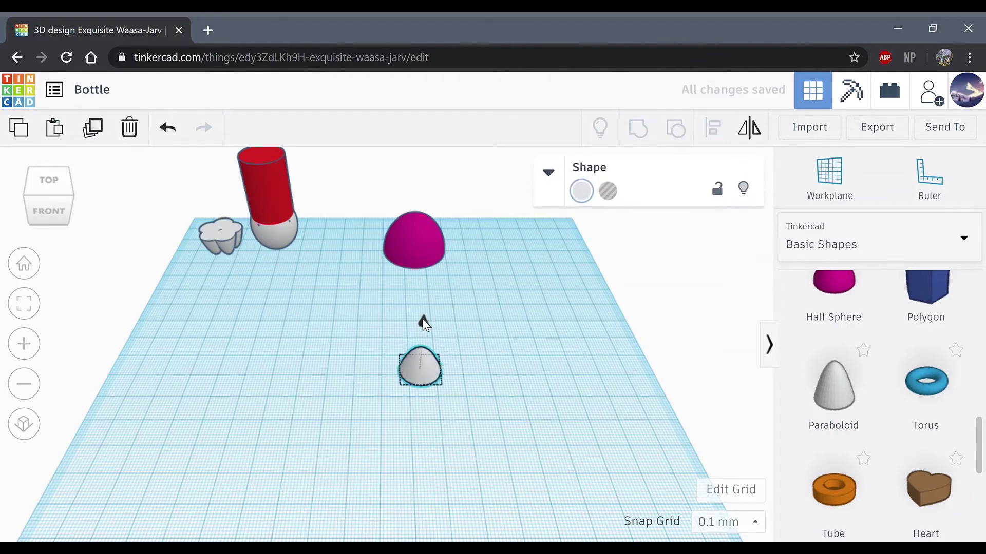
drag(425, 322, 436, 254)
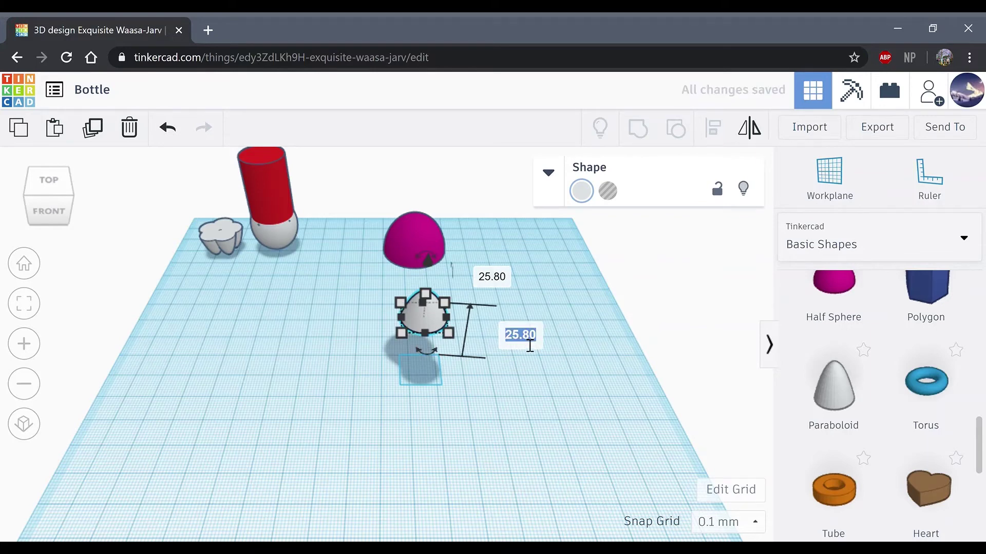
text(52)
key(Return)
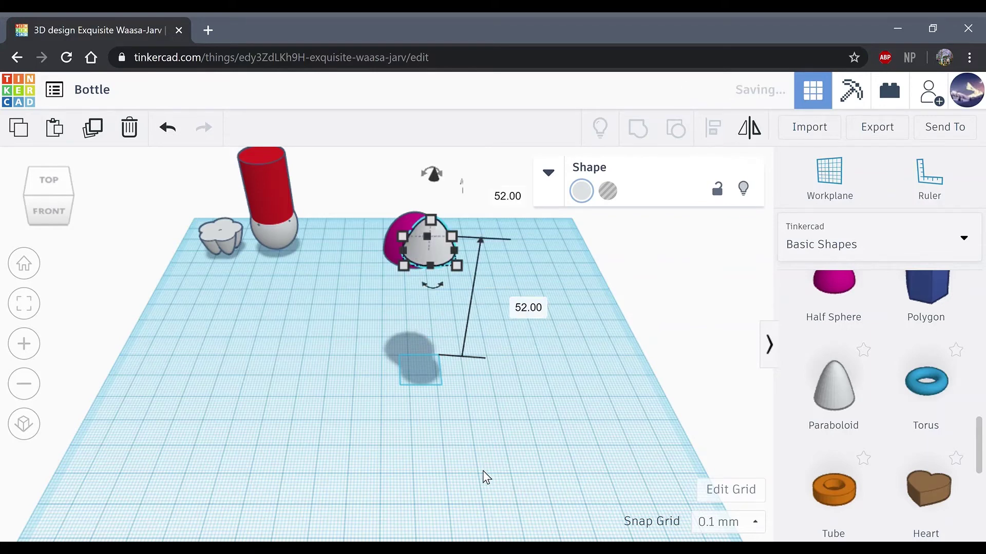
click(482, 470)
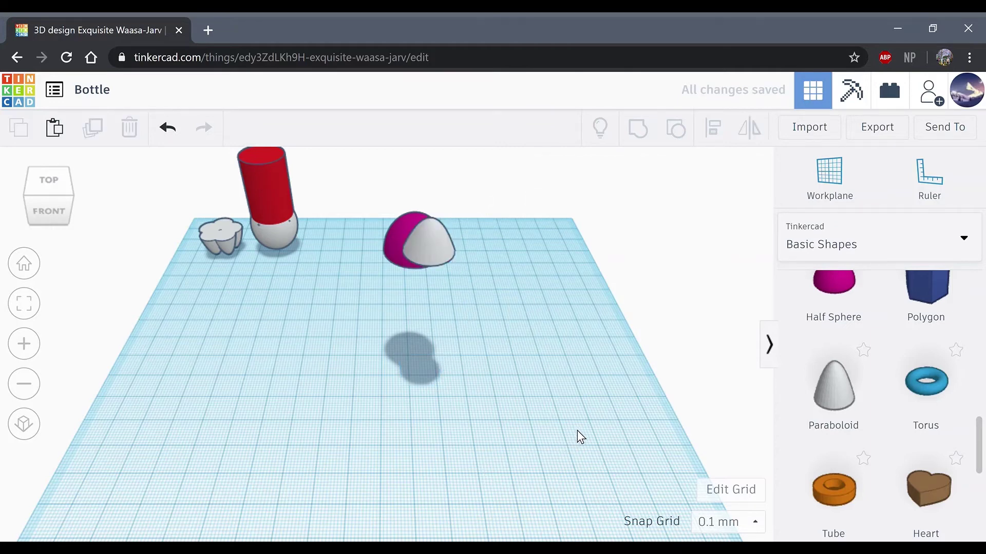
Place a cone on the workplane in front of the raised shapes and increase its number of sides to the maximum
scroll(919, 426, up, 5)
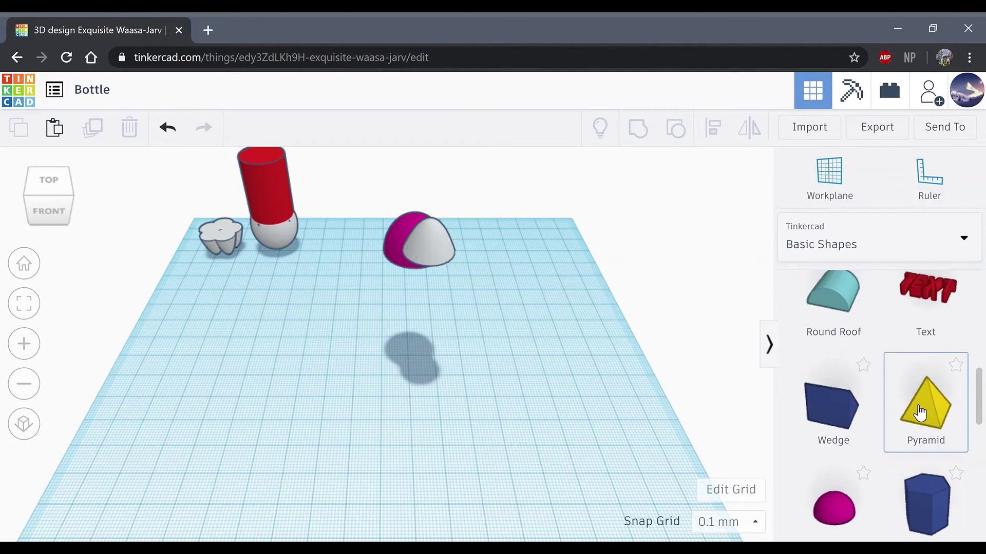
scroll(919, 414, up, 5)
mouse_move(896, 429)
mouse_down()
mouse_move(461, 406)
mouse_move(412, 379)
mouse_up()
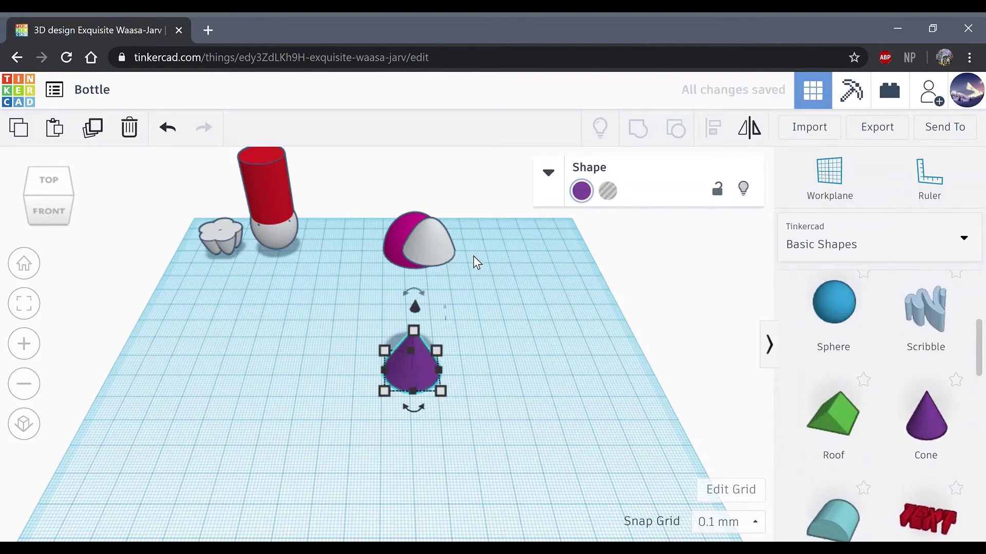
click(548, 175)
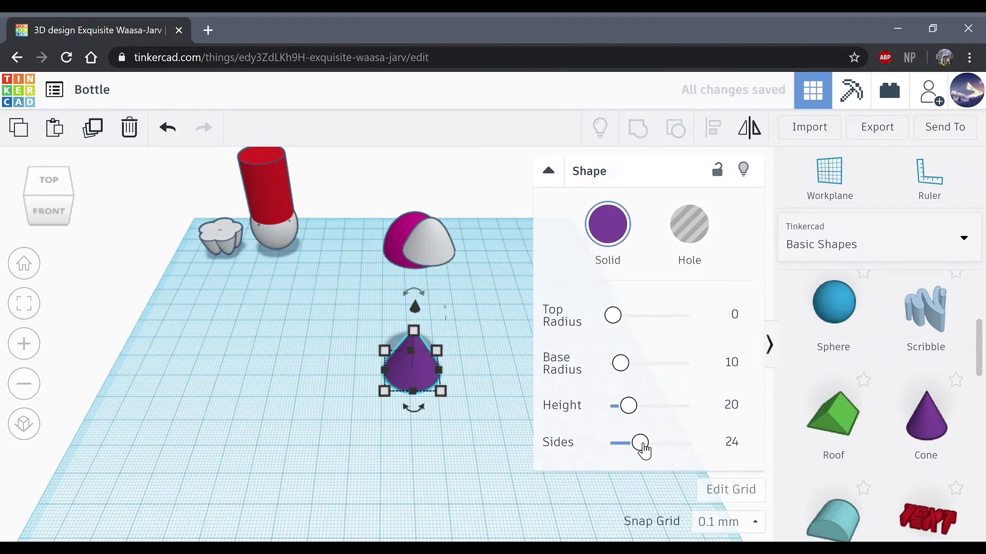
drag(641, 443, 745, 449)
click(549, 171)
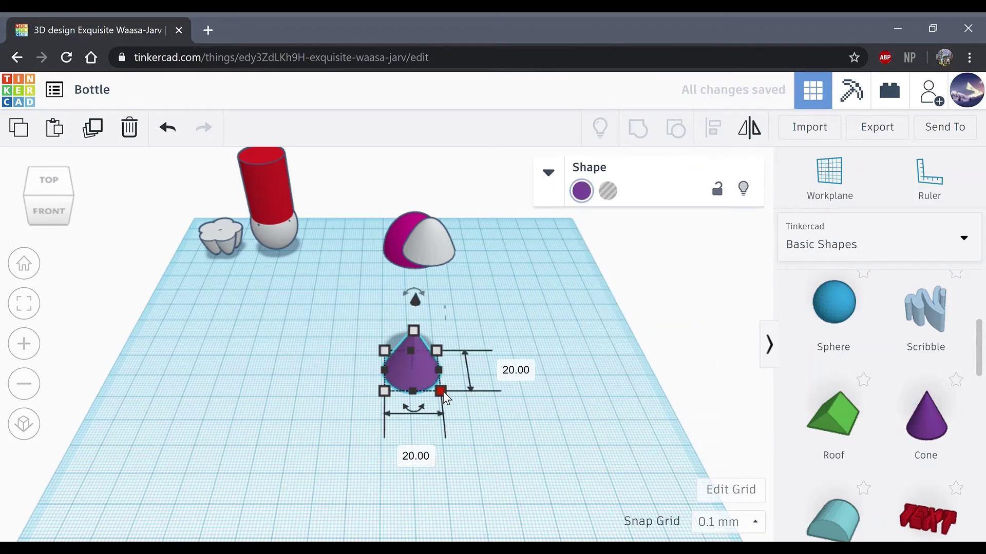
Set the cone's width and length to 19 mm each
click(513, 380)
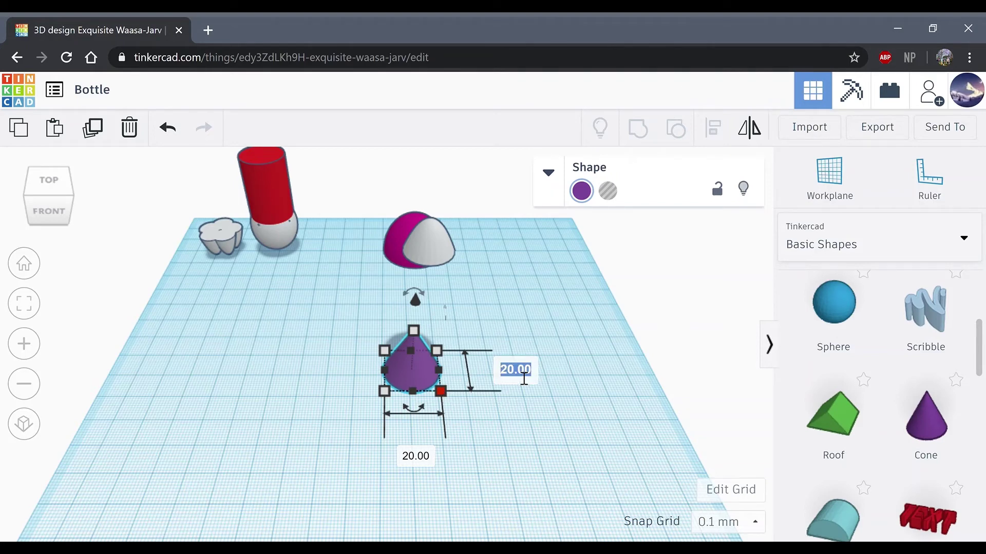
text(19)
click(427, 457)
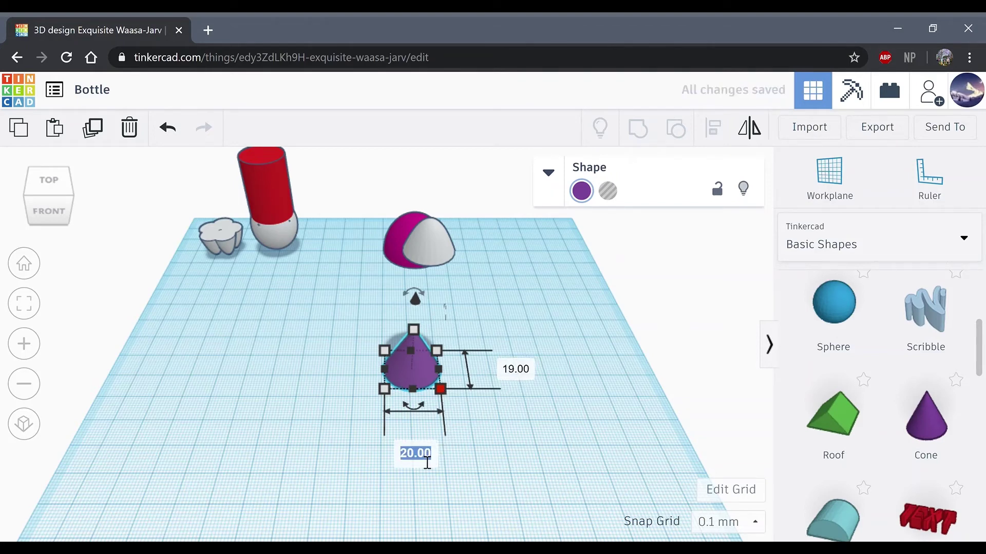
text(19)
key(Return)
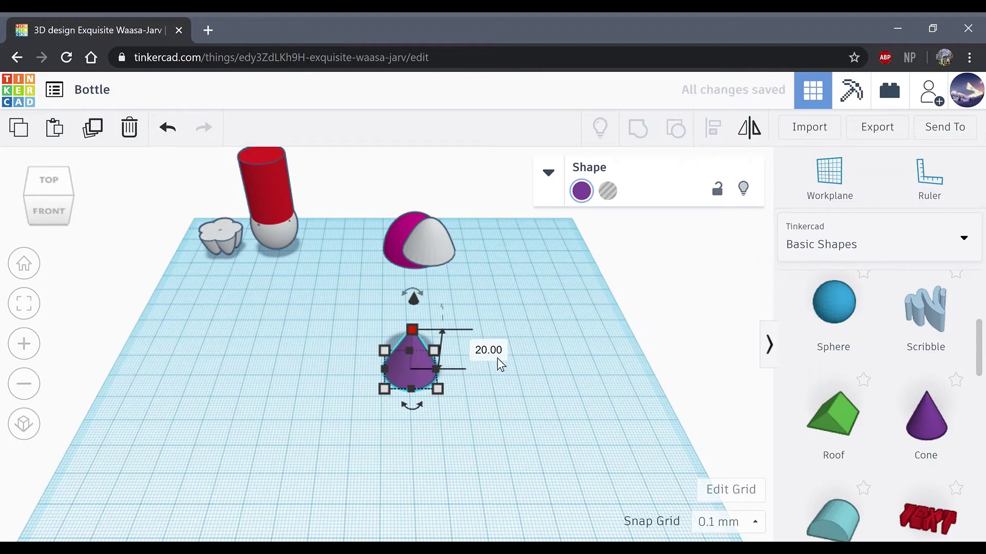
Set the cone's height to 25 mm
click(507, 355)
text(25)
key(Return)
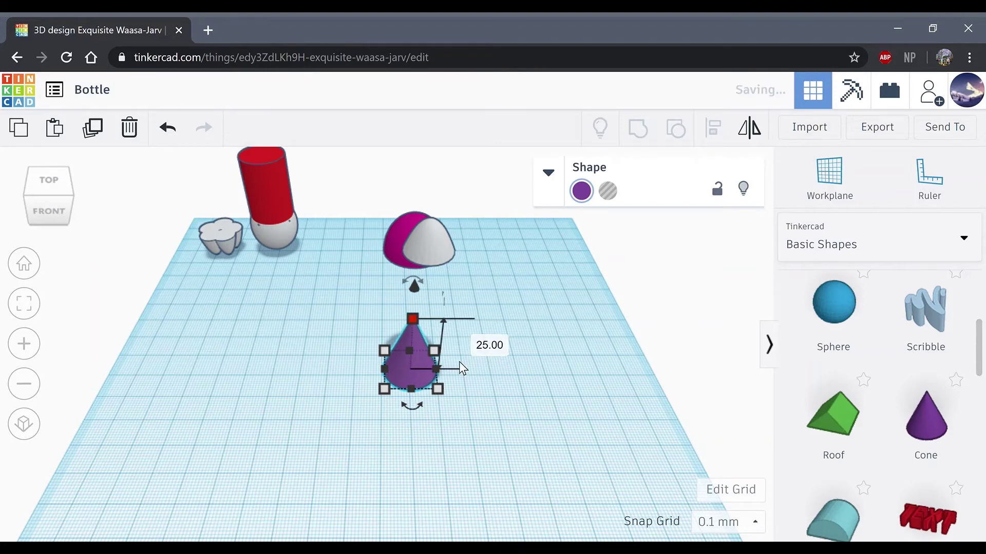
click(485, 412)
Raise the cone 45 mm above the workplane
click(417, 355)
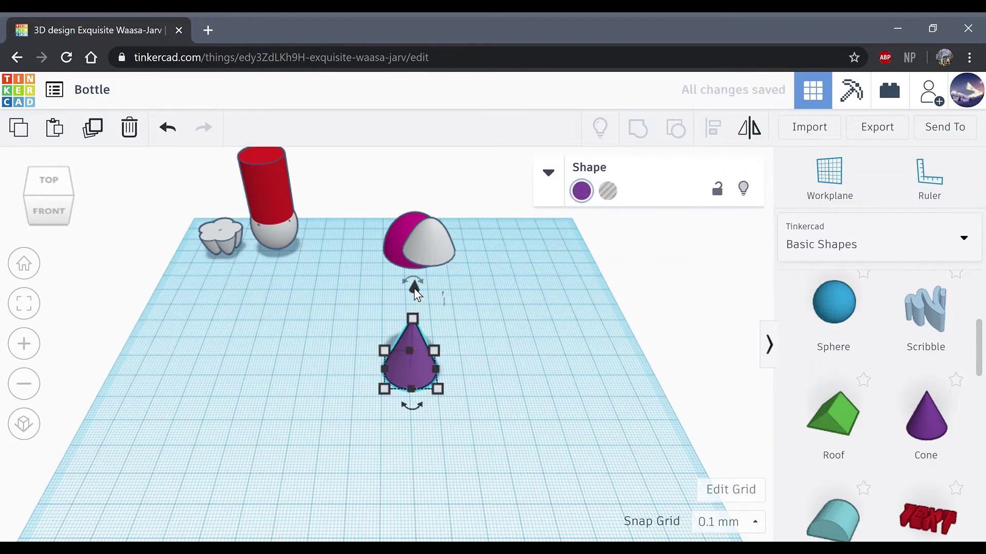
drag(414, 288, 430, 253)
click(523, 339)
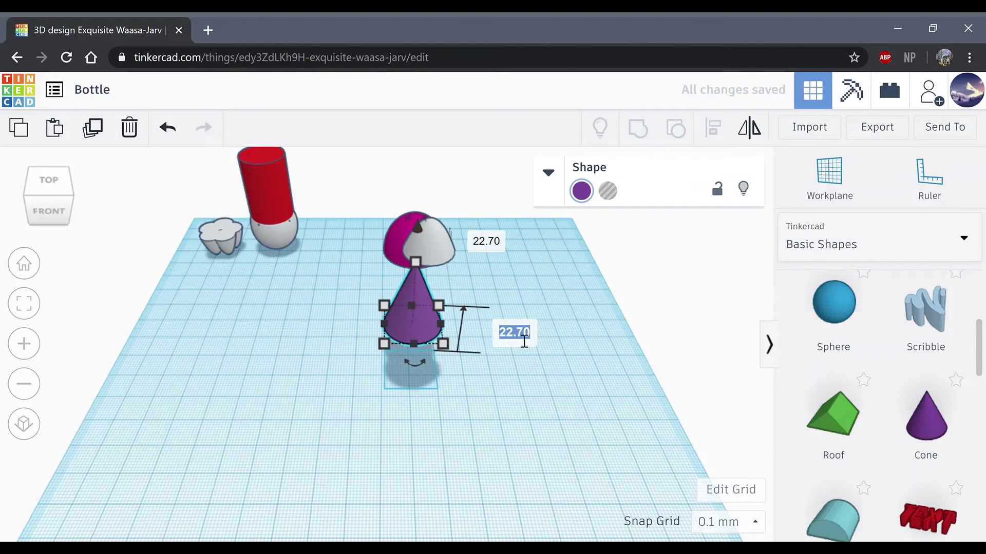
text(45)
key(Return)
click(576, 368)
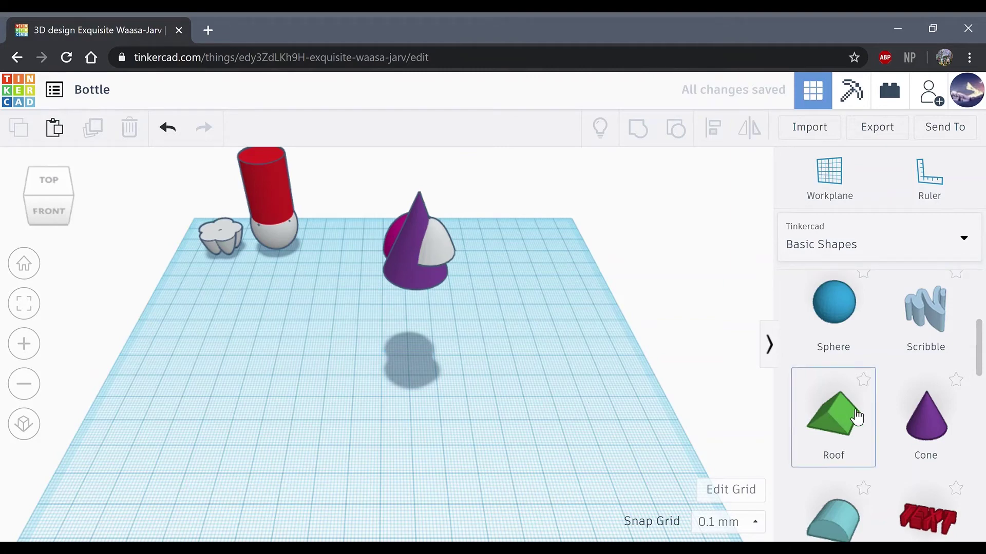
Place a box hole in front of the cone and raise it 65 mm above the workplane
scroll(876, 406, up, 5)
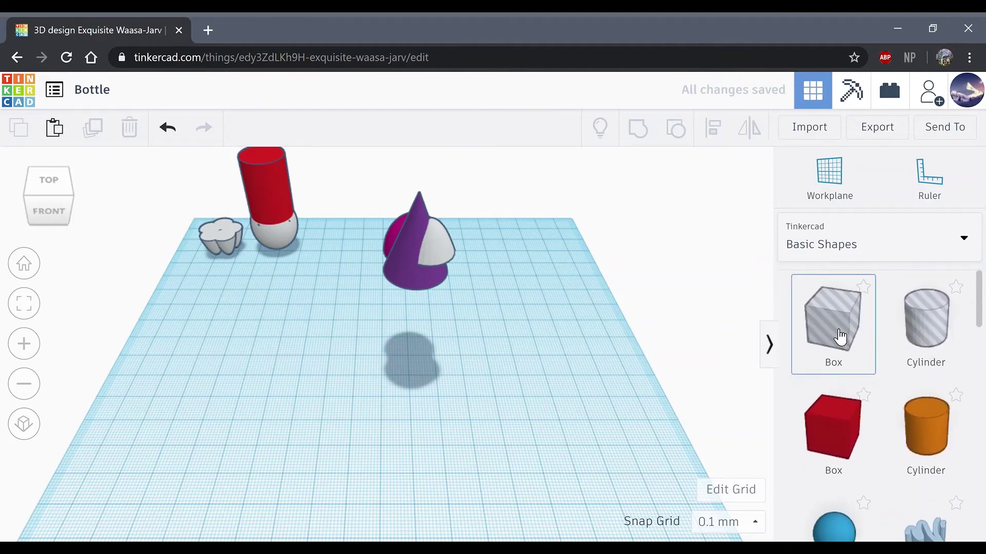
drag(836, 335, 429, 405)
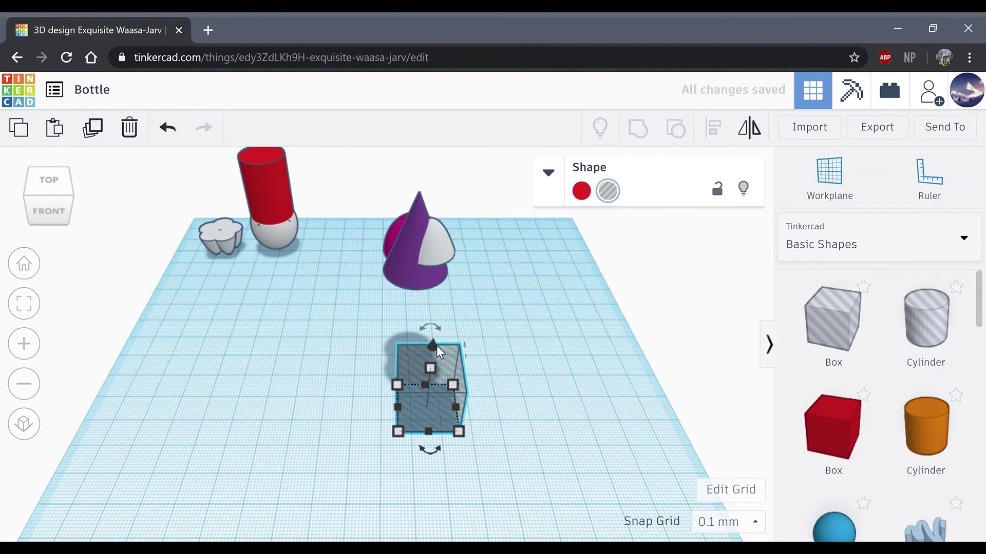
drag(436, 346, 437, 326)
click(534, 389)
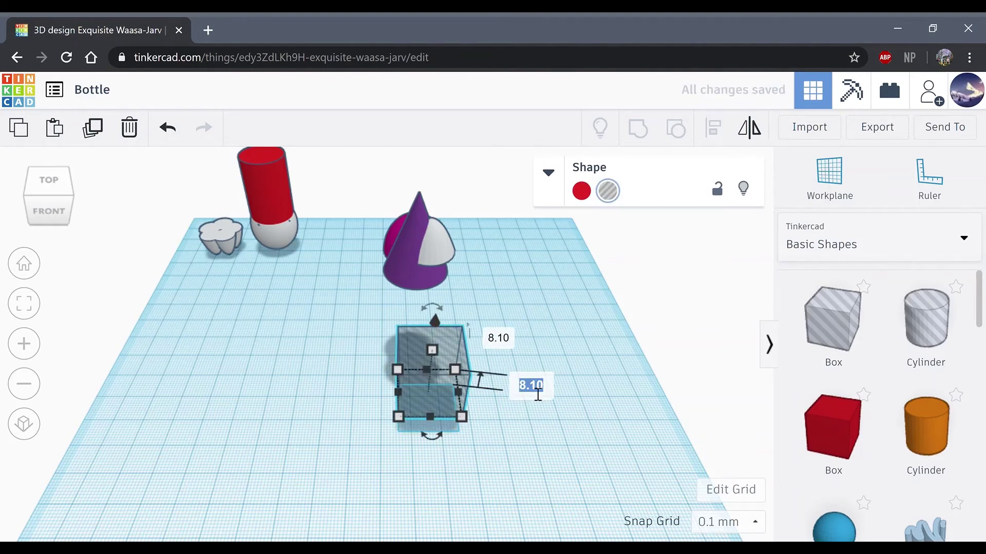
text(65)
key(Return)
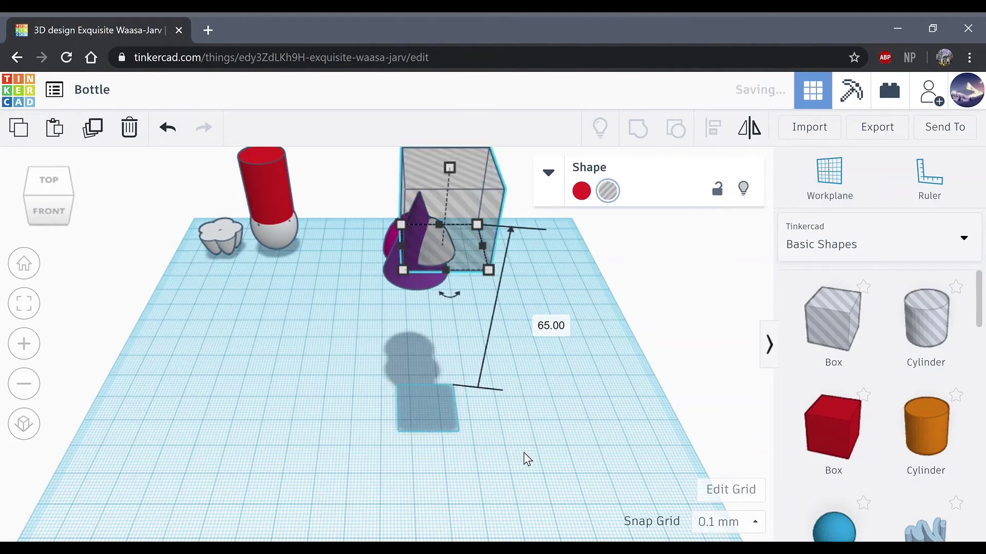
click(522, 454)
Center-align the half sphere, paraboloid, cone and box hole along both horizontal axes and group them to cut off the cone's tip
drag(430, 213, 342, 313)
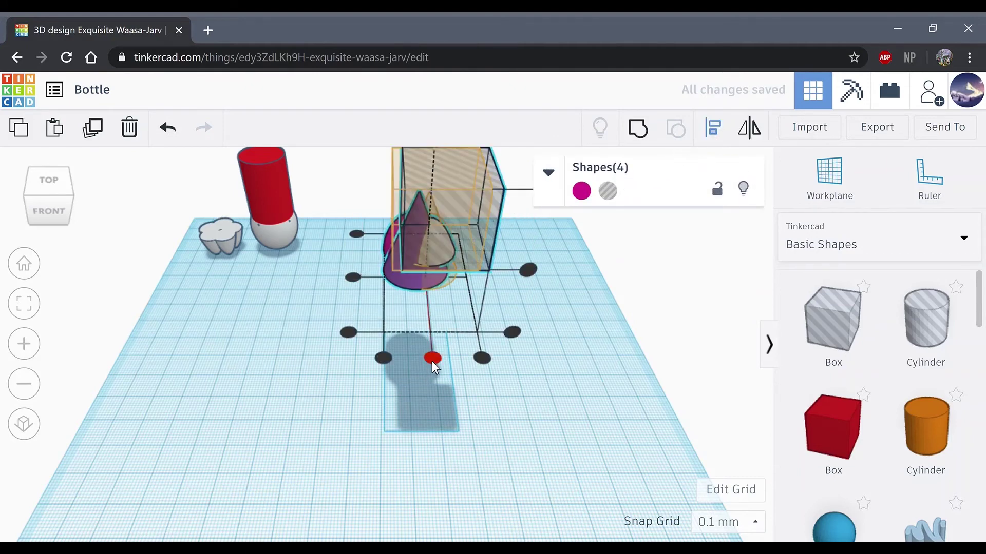
click(432, 358)
click(361, 278)
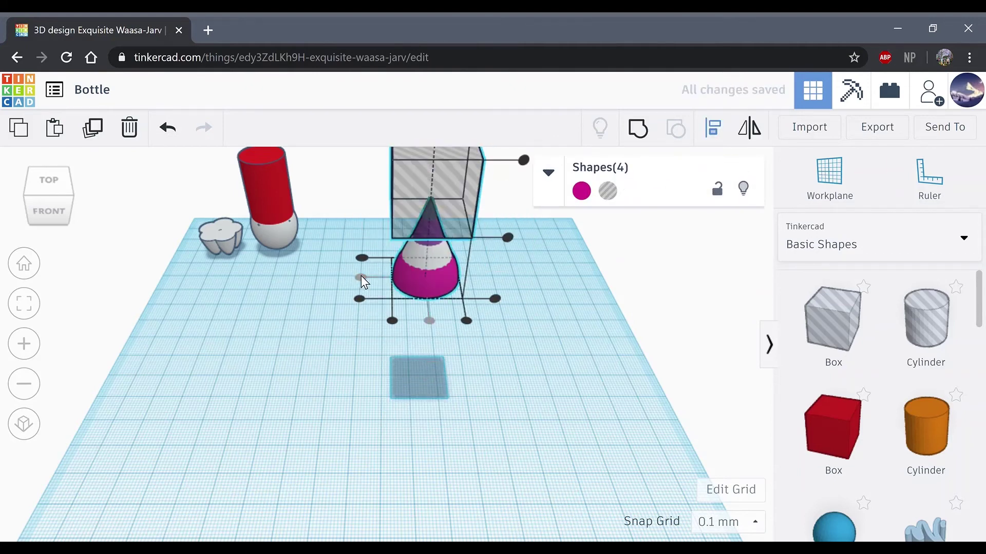
click(643, 130)
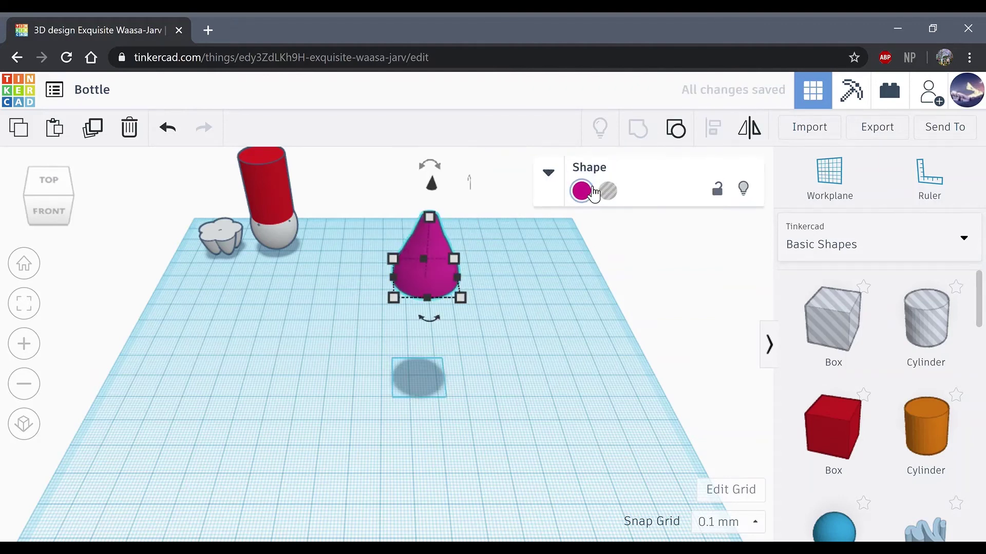
Recolor the grouped bottle top light grey and move it beside the red and grey body
click(582, 190)
click(867, 281)
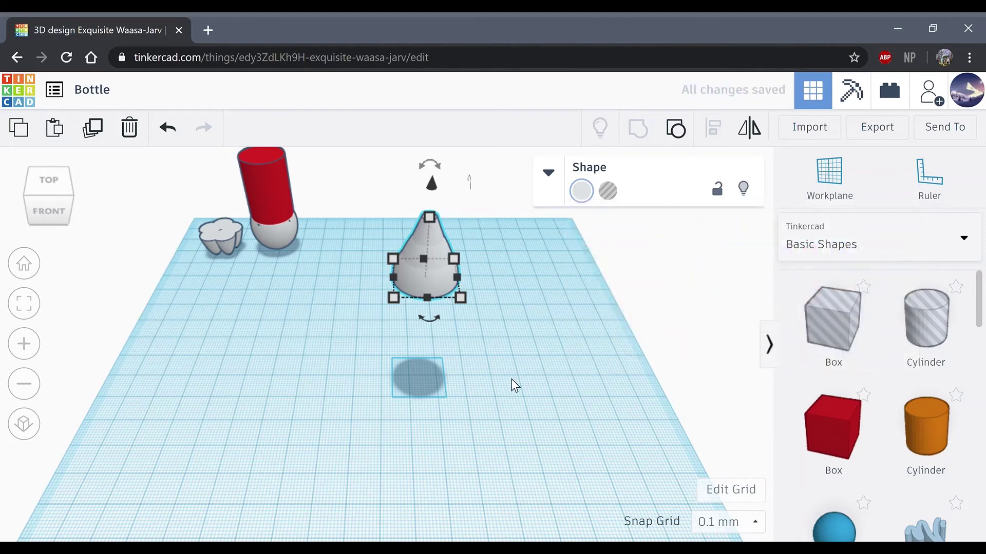
click(504, 390)
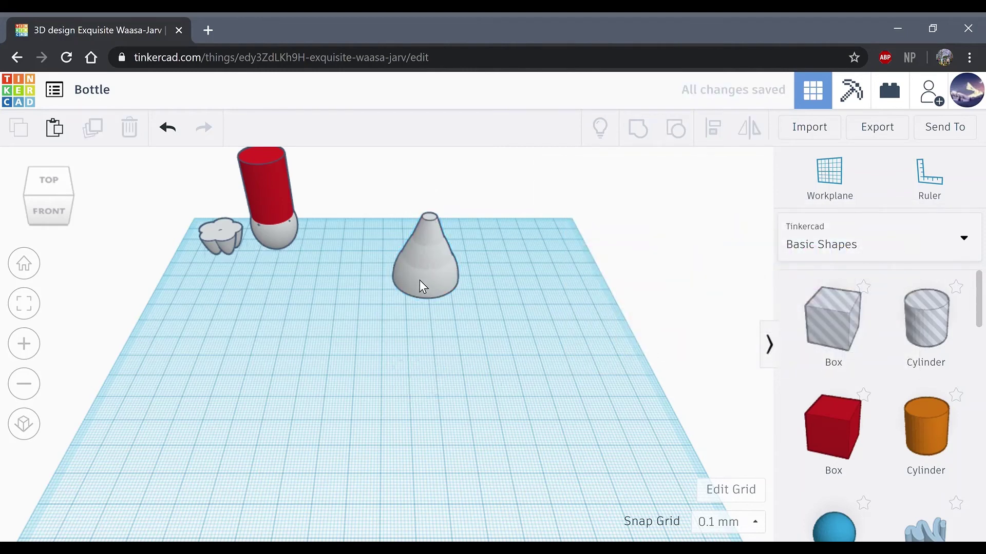
drag(422, 282, 337, 220)
click(531, 311)
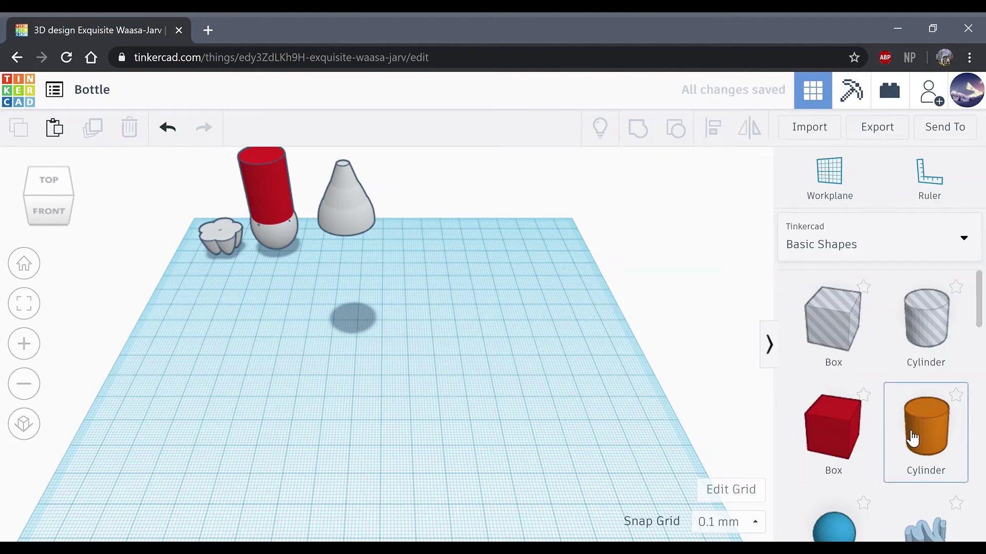
Place a cylinder in front of the bottle top, set its sides to 64 and recolor it light grey
drag(913, 437, 431, 360)
click(549, 171)
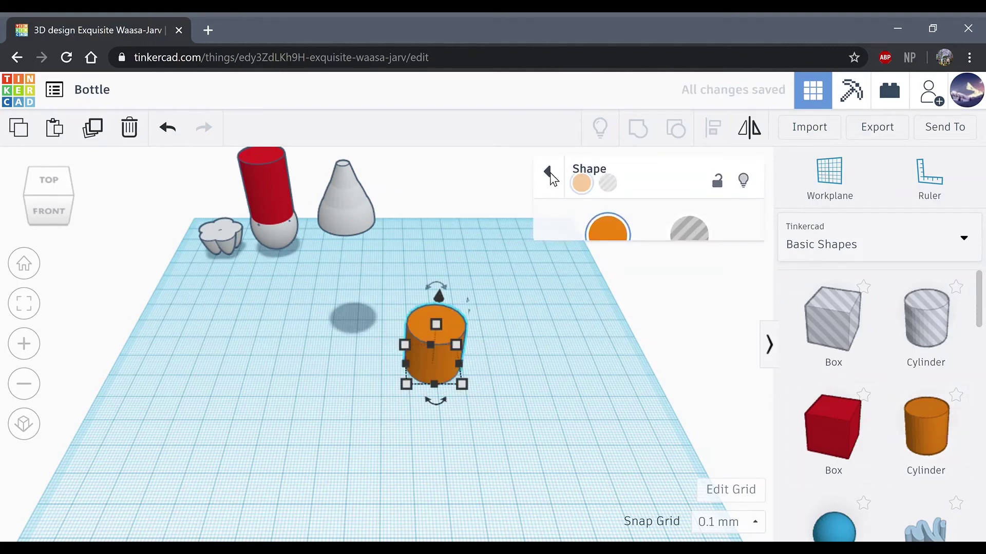
drag(637, 310, 714, 310)
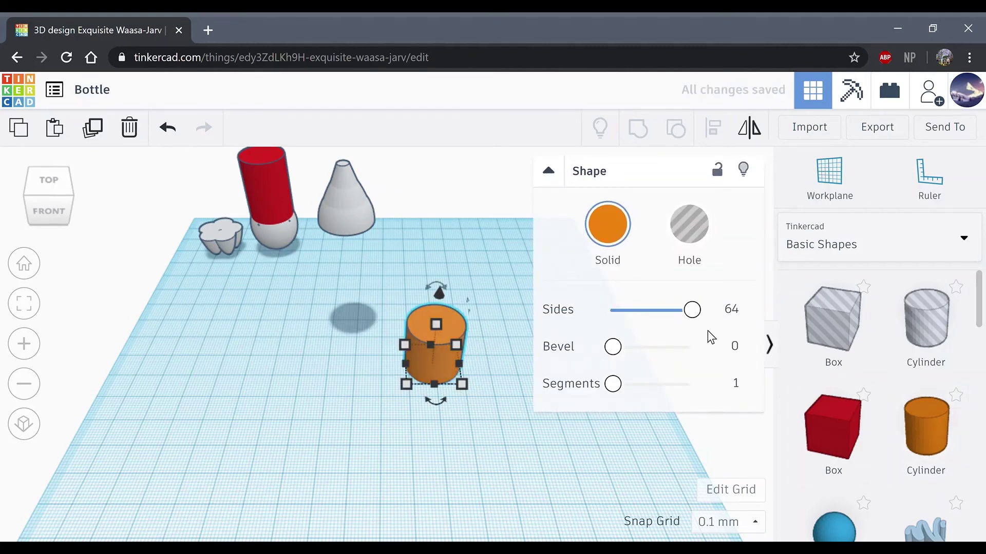
click(607, 252)
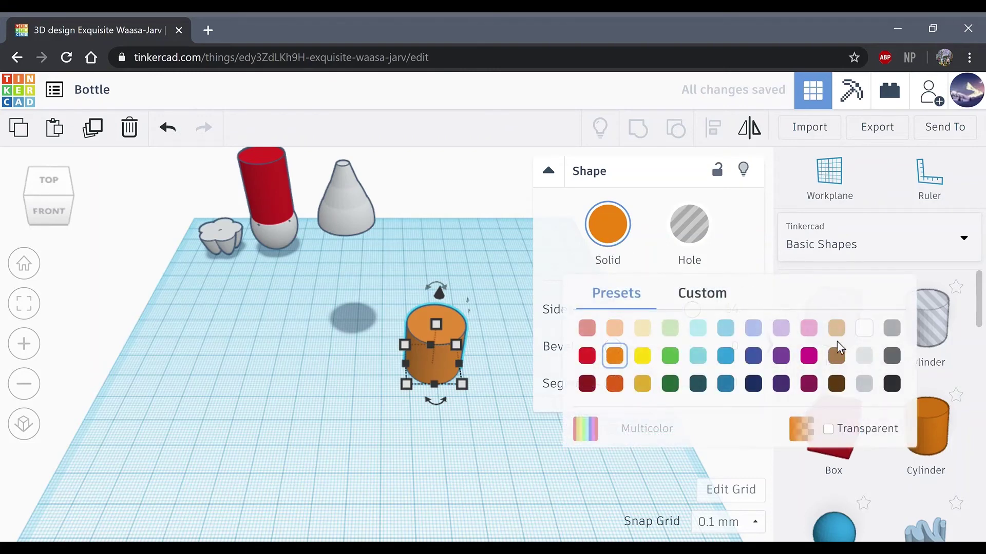
click(862, 356)
click(444, 450)
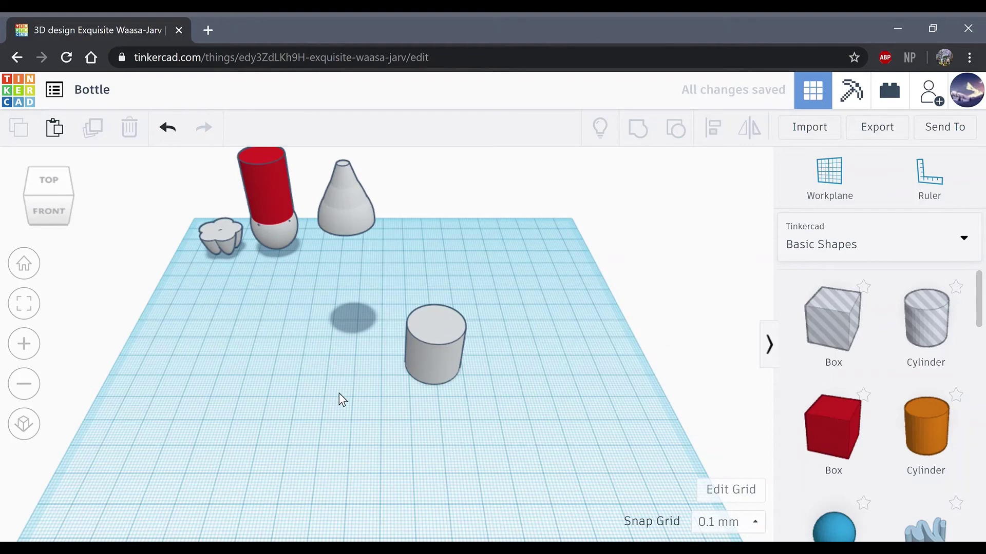
Set the grey cylinder's length and width to 4 mm and shorten its height to a small stub
click(447, 359)
mouse_move(462, 385)
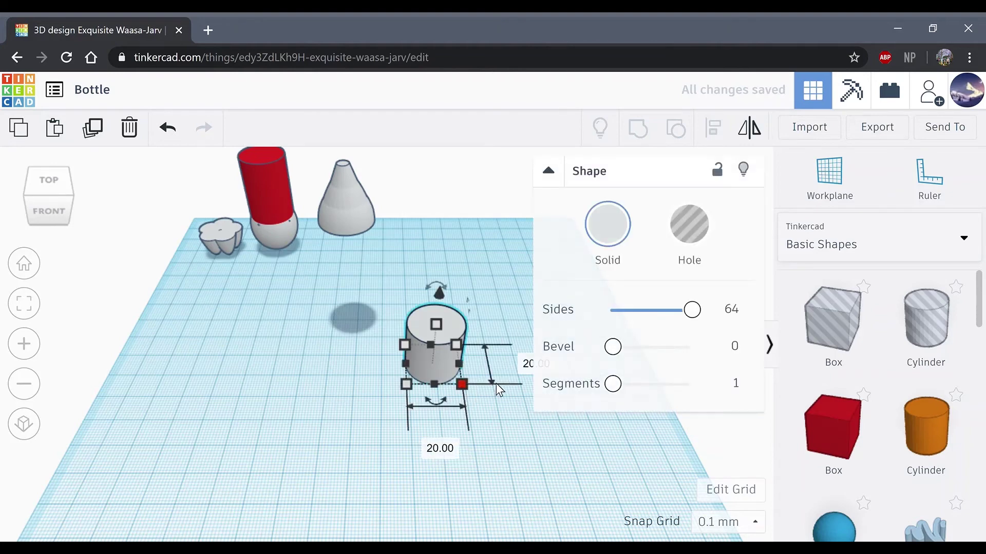
click(533, 366)
text(4)
click(443, 449)
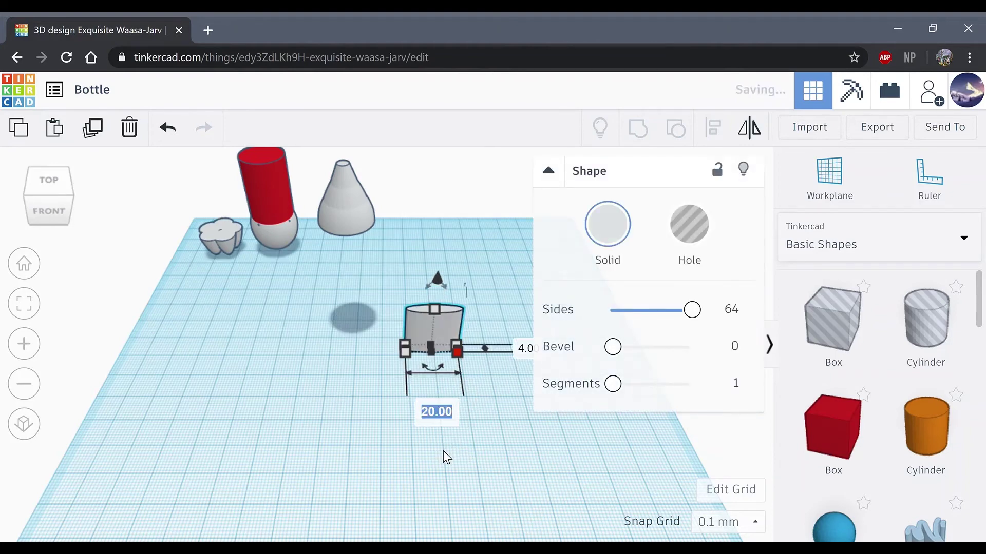
text(4)
key(Return)
click(462, 408)
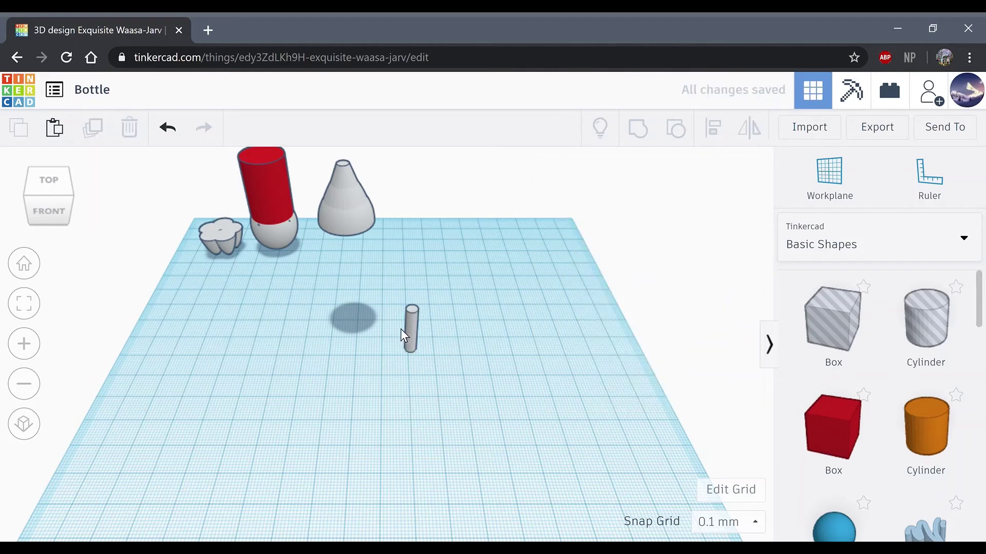
click(409, 328)
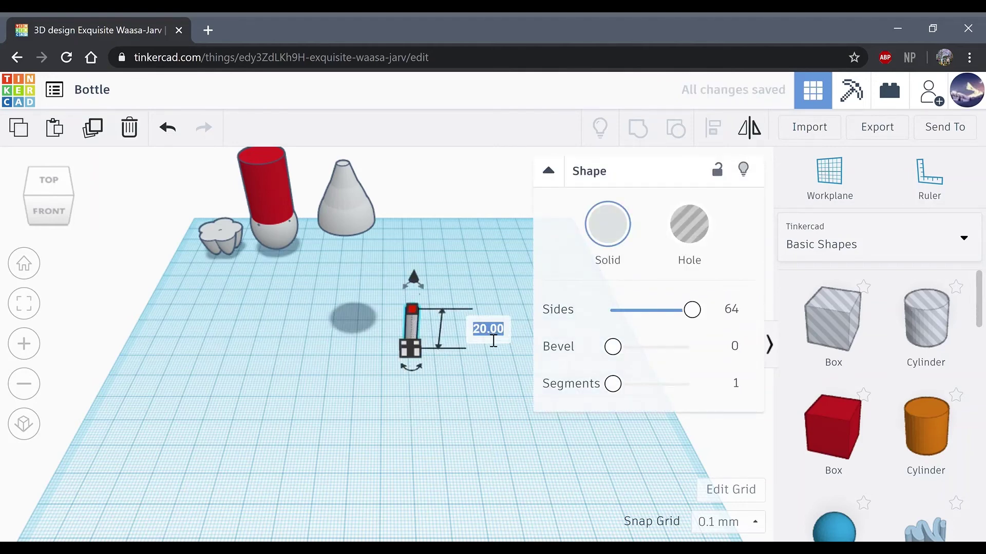
key(Return)
click(476, 433)
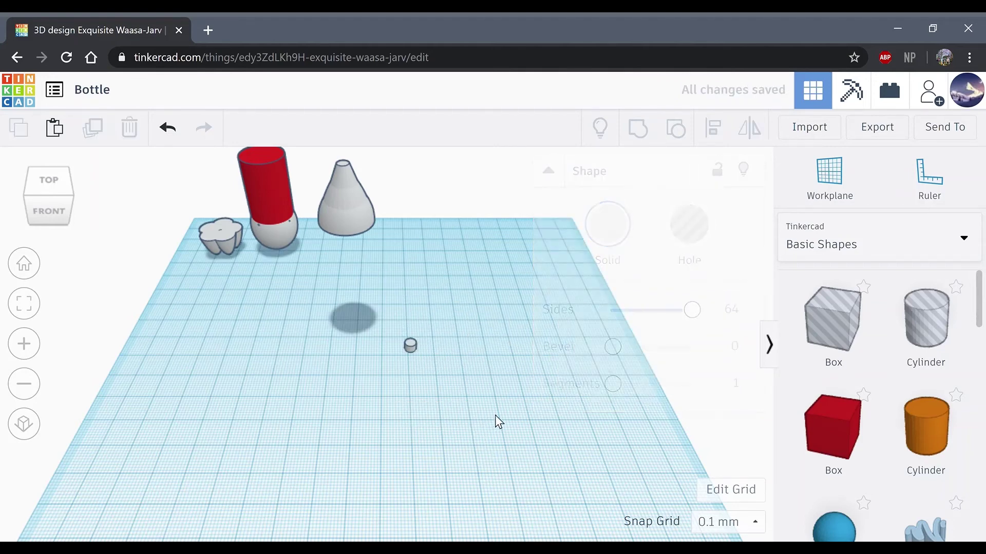
Raise the small grey cylinder 65 mm above the workplane
click(411, 345)
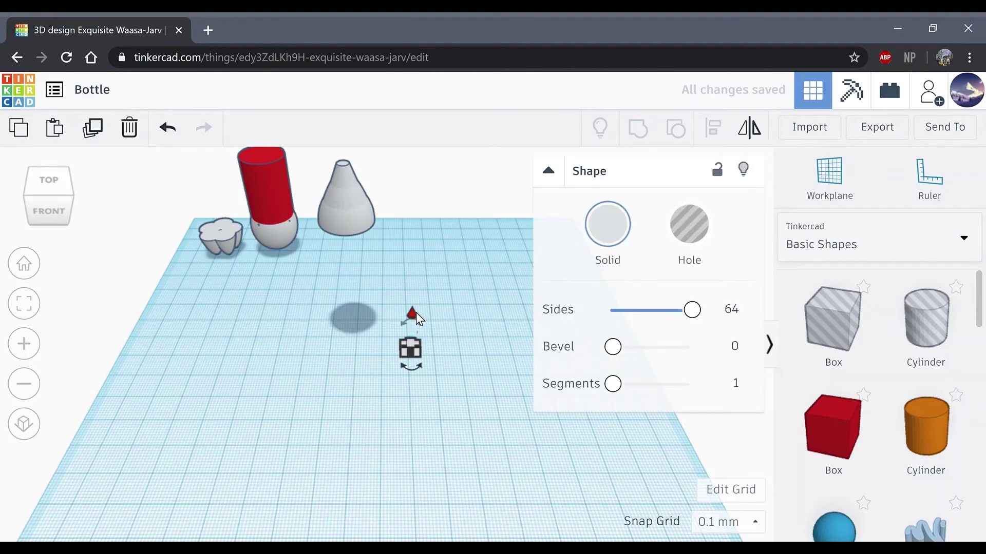
drag(415, 312, 420, 258)
click(503, 332)
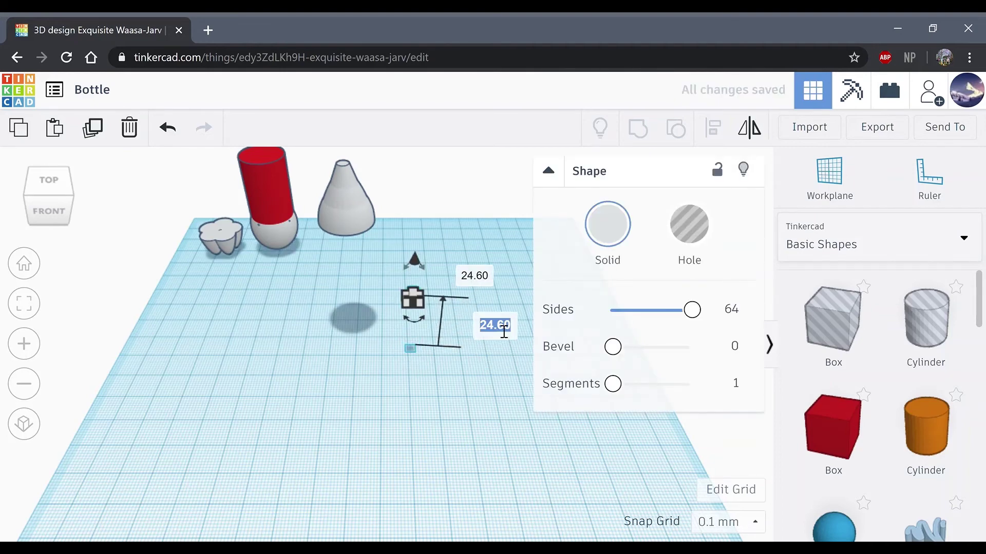
text(65)
key(Return)
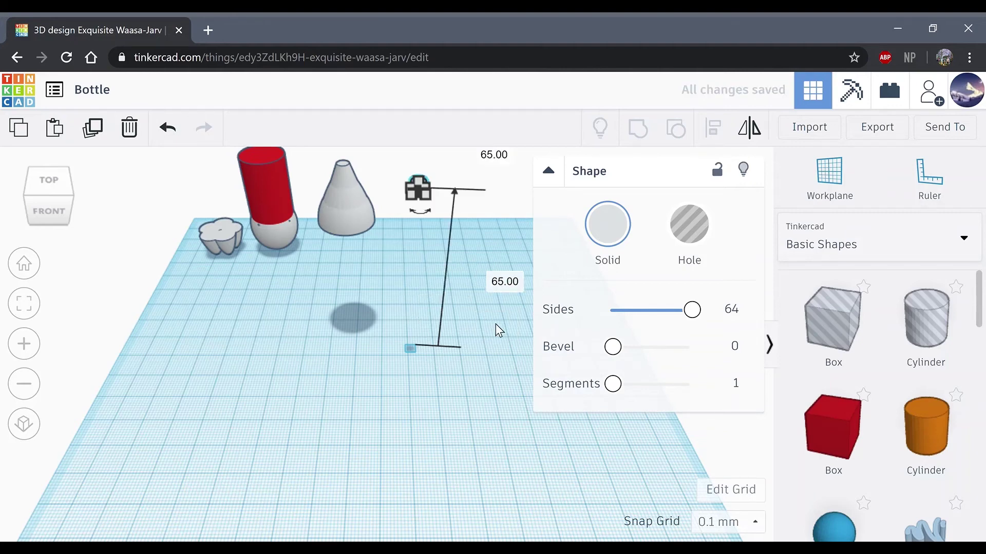
click(488, 366)
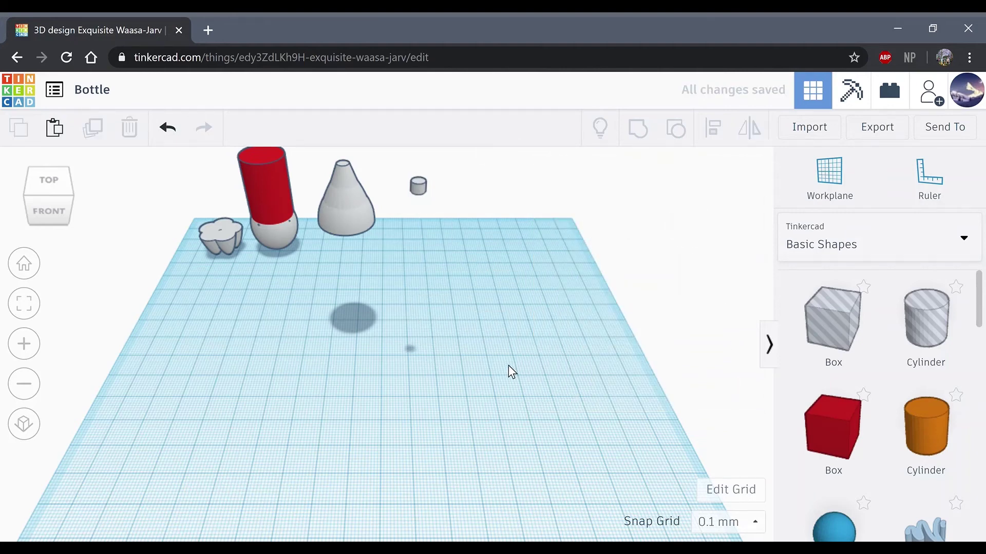
Place a second cylinder on the workplane below the raised grey cylinder and set its sides to 64
click(924, 440)
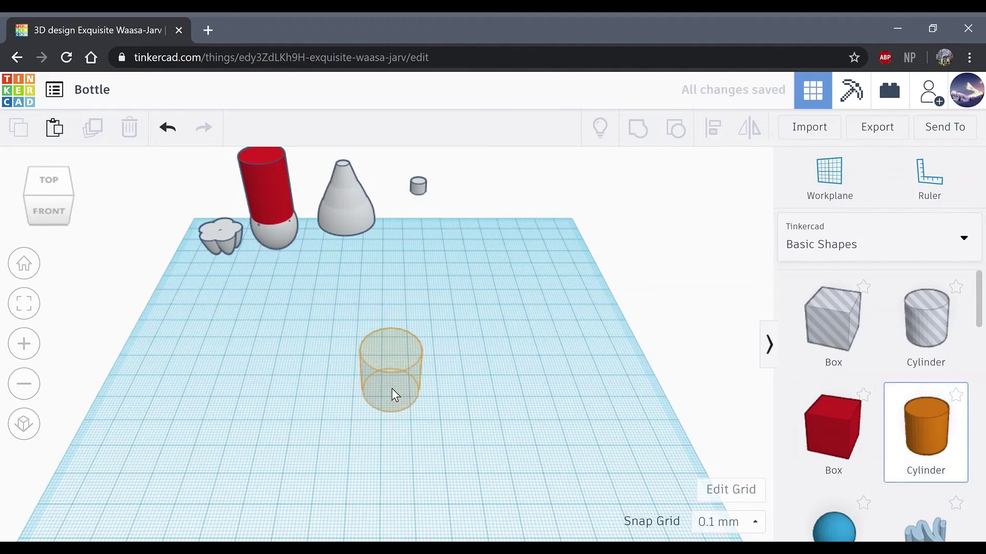
click(441, 366)
drag(623, 308, 698, 312)
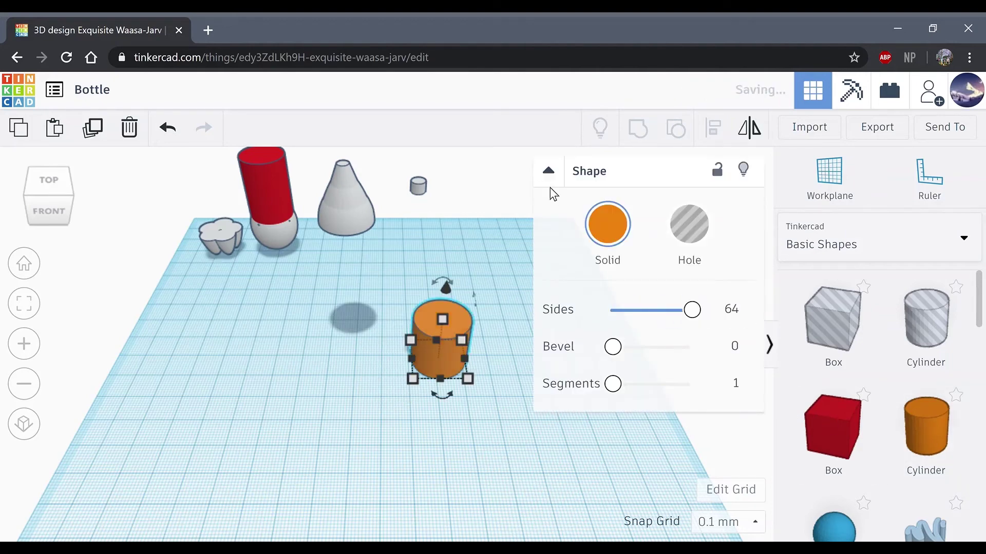
click(548, 172)
Resize the second cylinder to a thin disc 5.5 mm long, 5.5 mm wide and 0.5 mm high
mouse_move(468, 380)
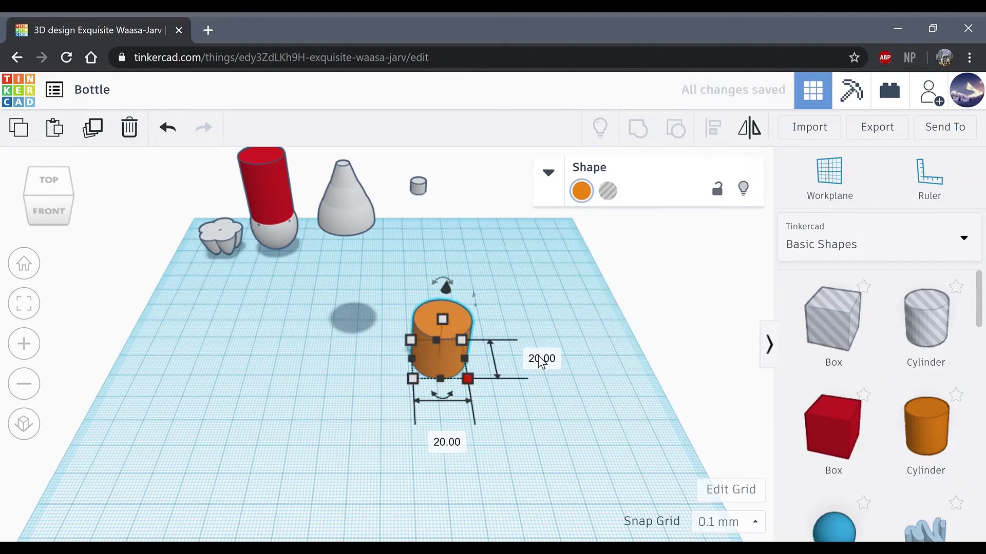
click(548, 361)
text(5.5)
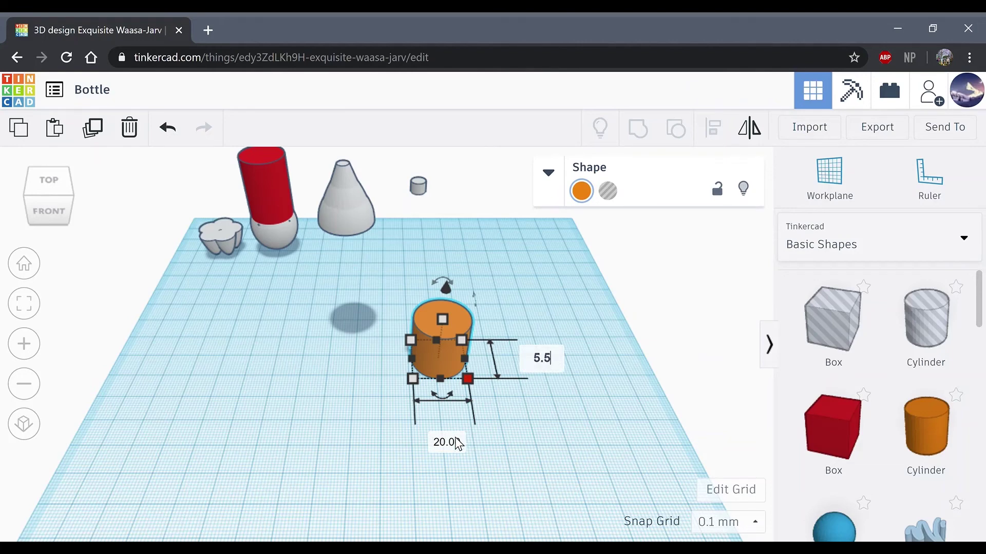
click(456, 443)
text(5.5)
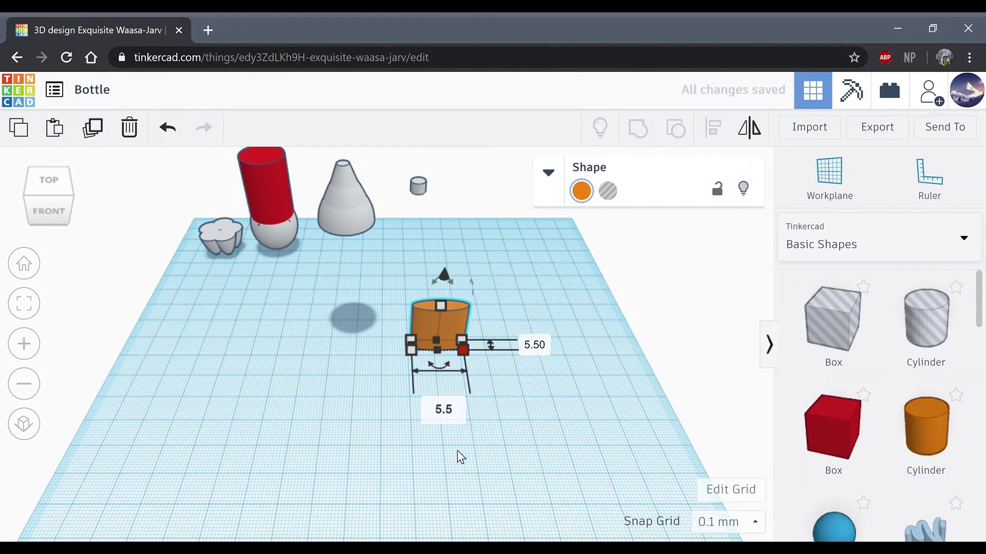
key(Return)
mouse_move(423, 307)
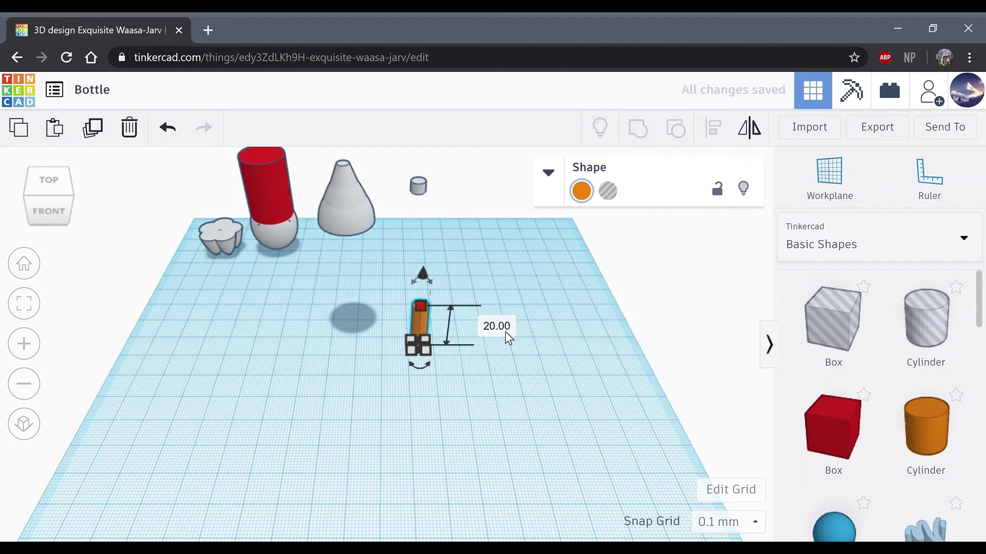
text(0.5)
key(Return)
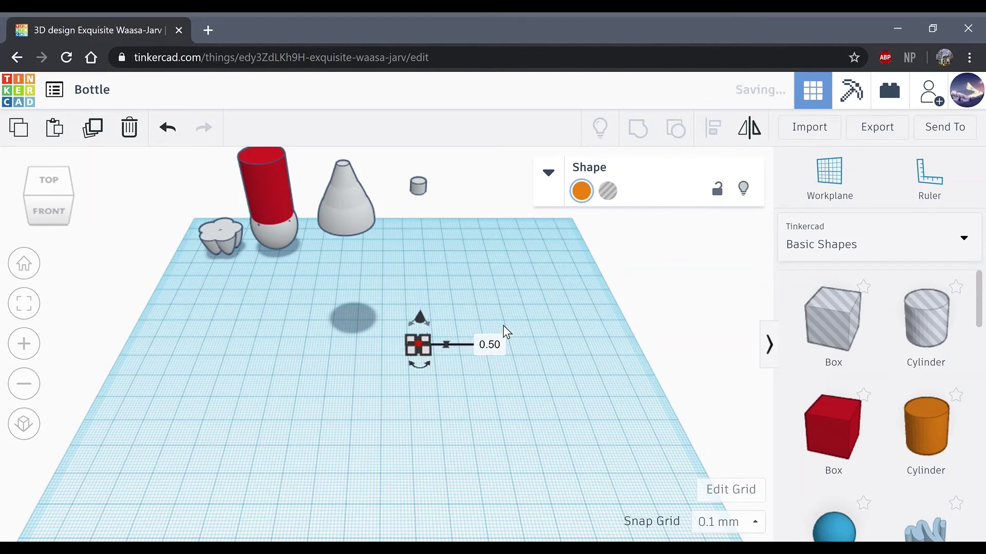
Recolor the thin disc light grey
click(589, 197)
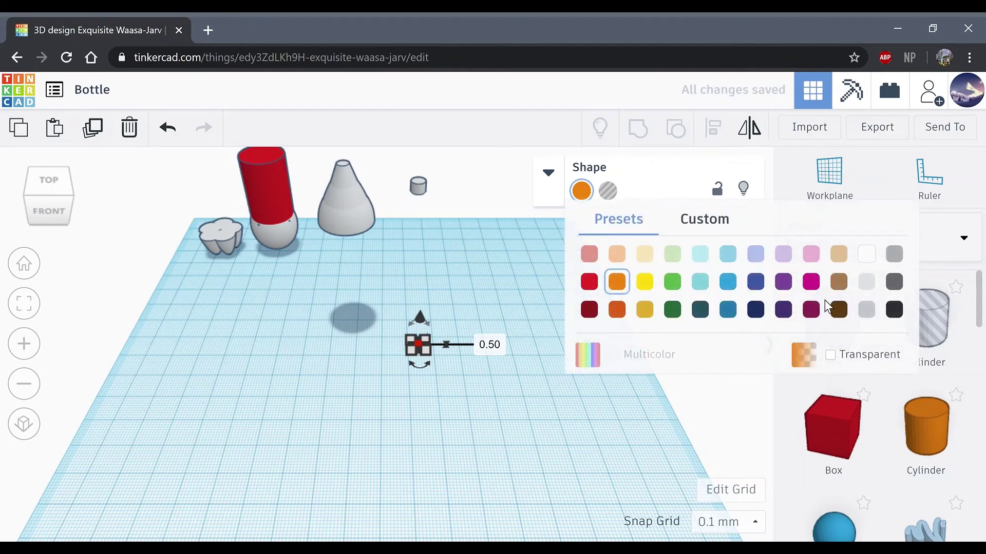
click(865, 281)
click(464, 375)
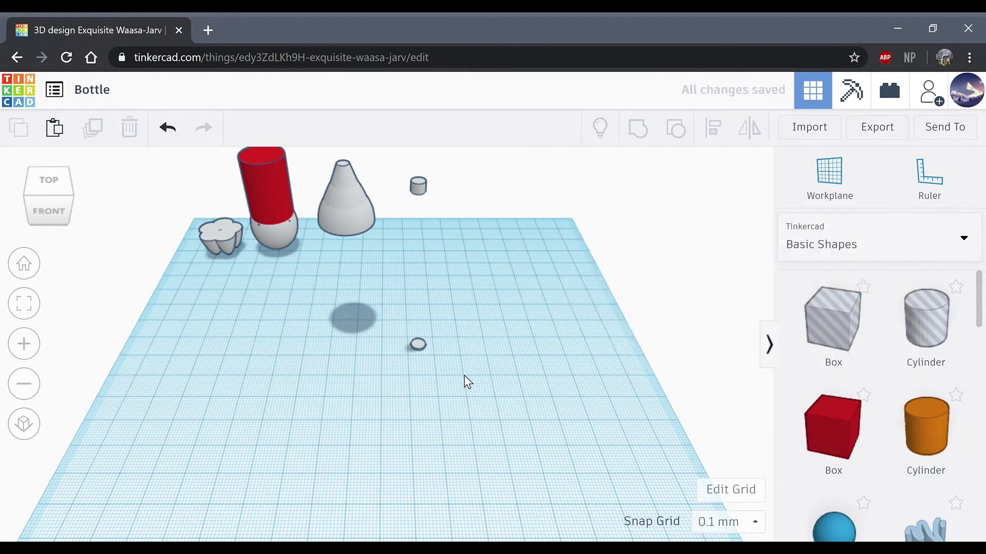
Raise the thin grey disc 66 mm above the workplane
click(419, 344)
drag(418, 316, 473, 318)
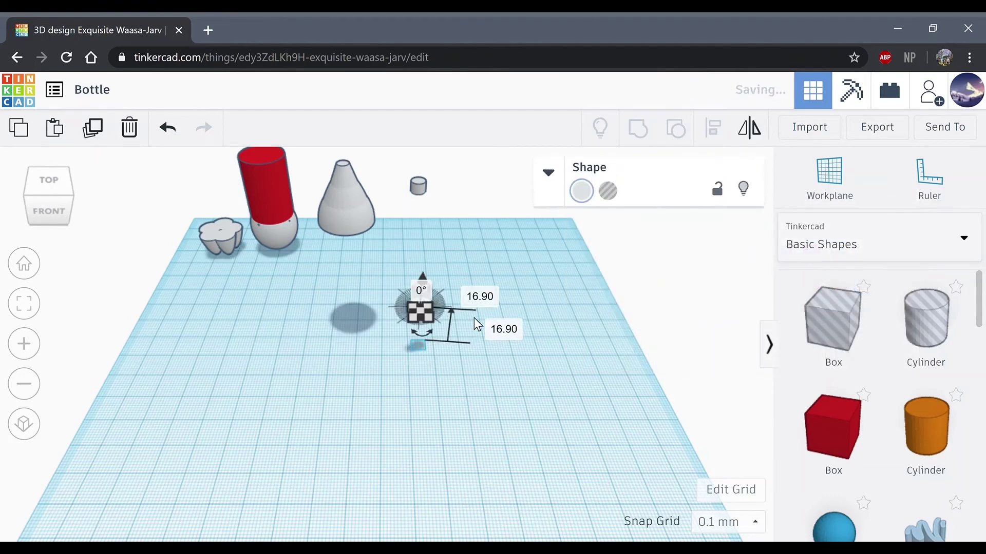
click(505, 331)
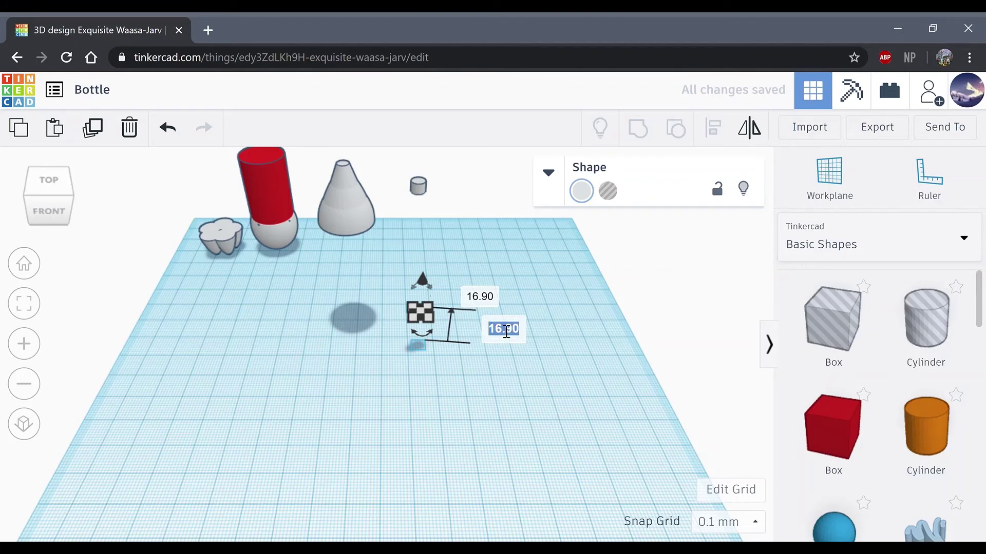
text(66)
key(Return)
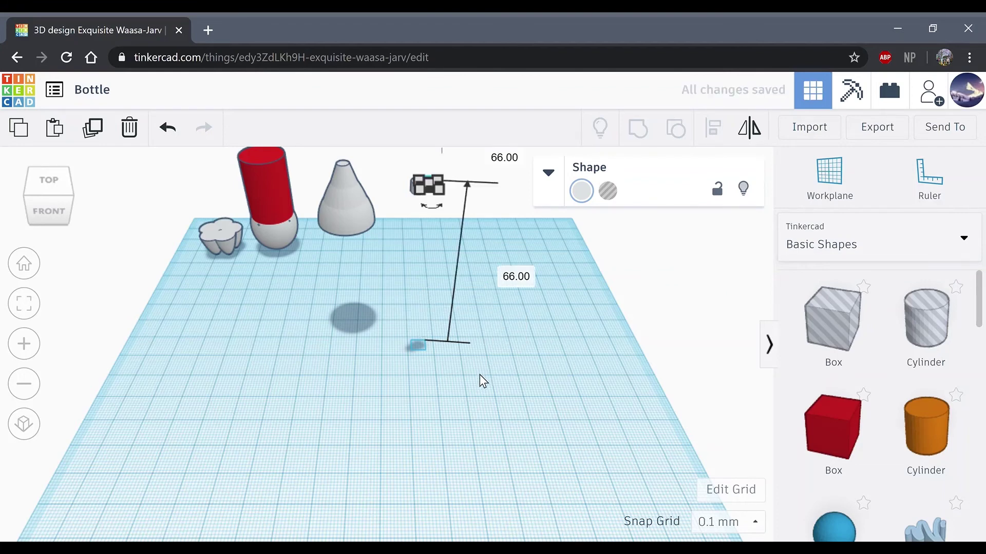
Center-align the raised small cylinder and thin disc along both horizontal axes
click(456, 268)
drag(413, 206, 414, 207)
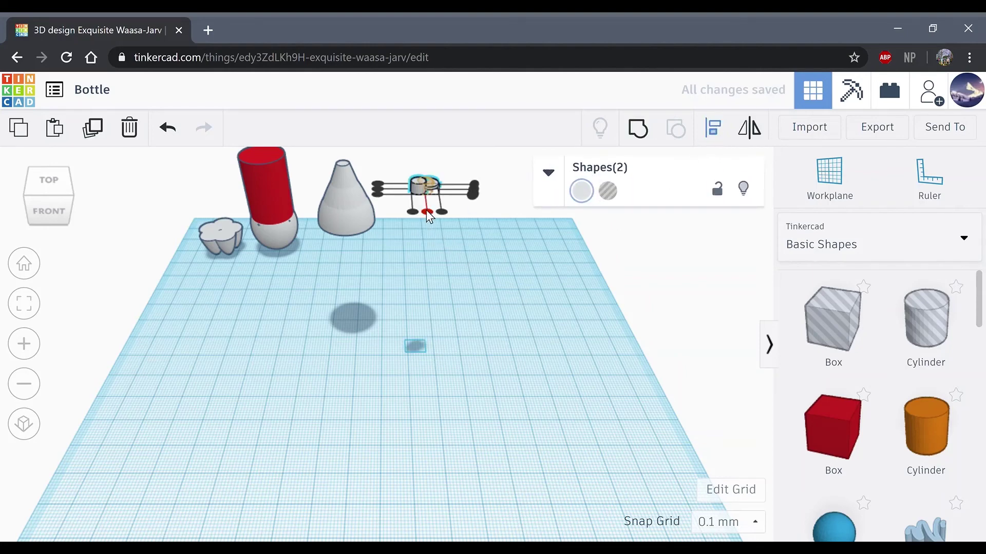
click(427, 211)
click(381, 190)
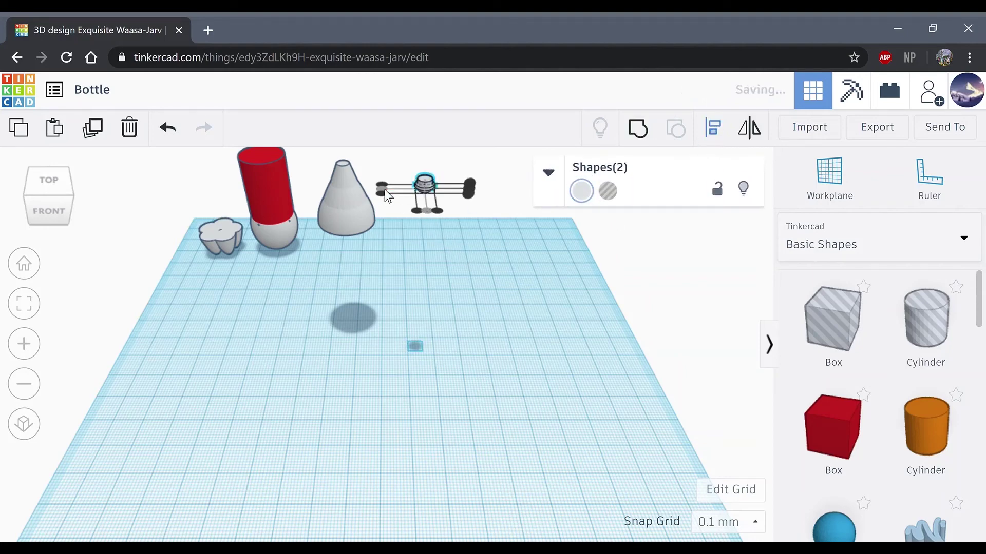
click(463, 323)
Place a third cylinder with 64 sides on the workplane below the raised neck pieces
click(921, 447)
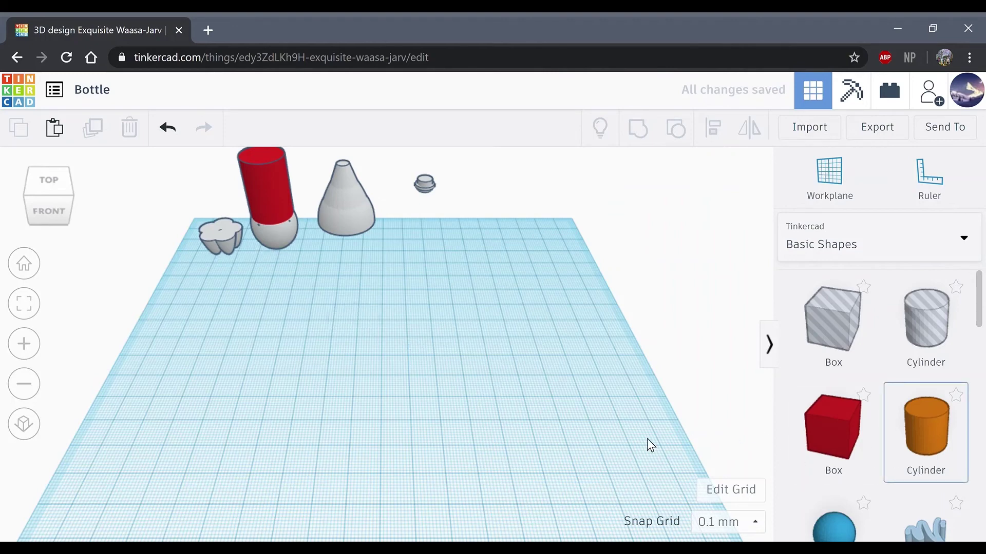
click(444, 356)
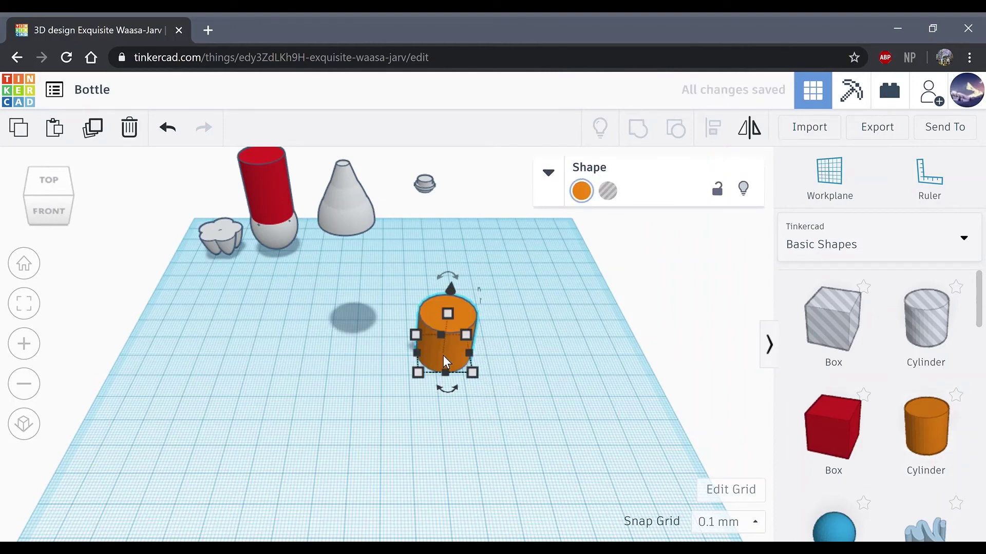
mouse_move(473, 373)
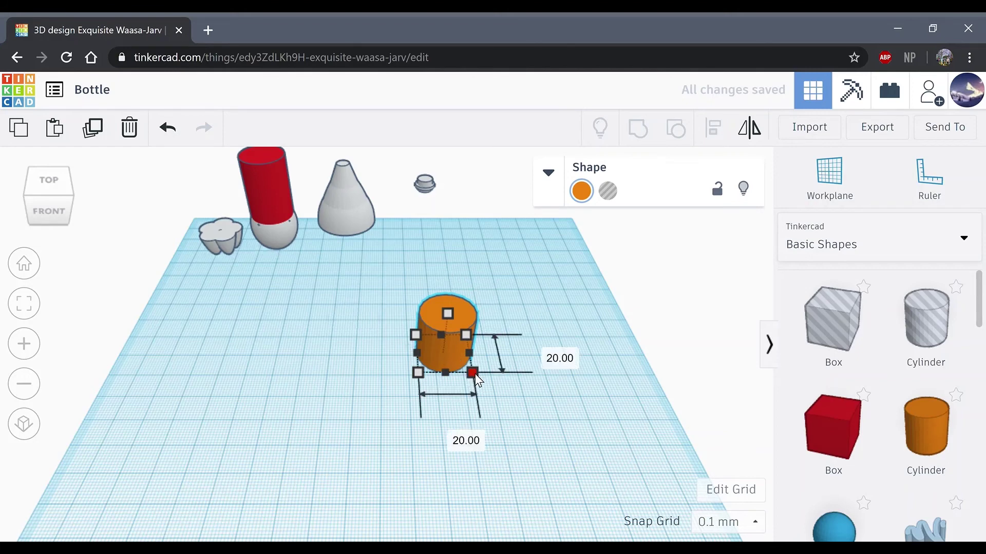
click(548, 173)
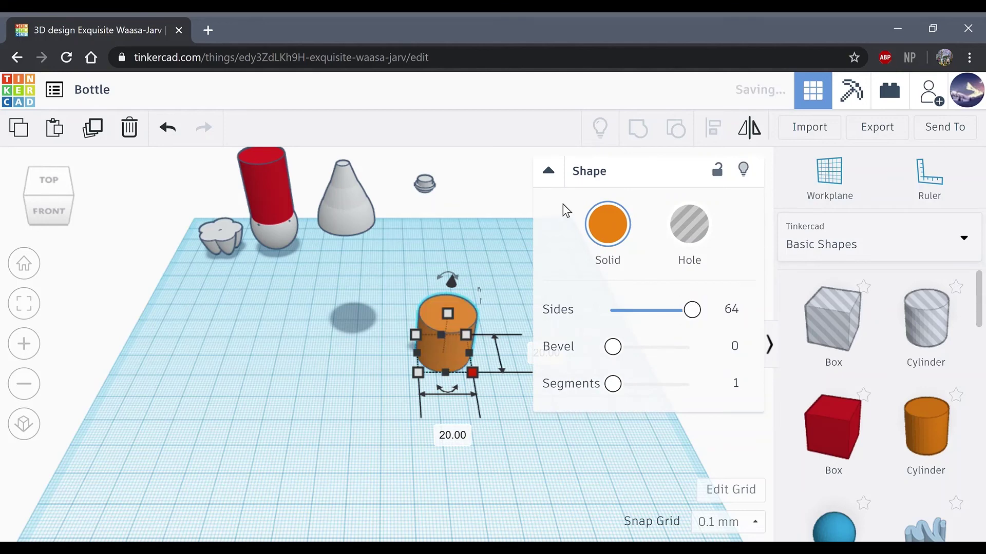
click(548, 171)
Resize the third cylinder to 5 mm long, 5 mm wide and 3.5 mm high
click(557, 360)
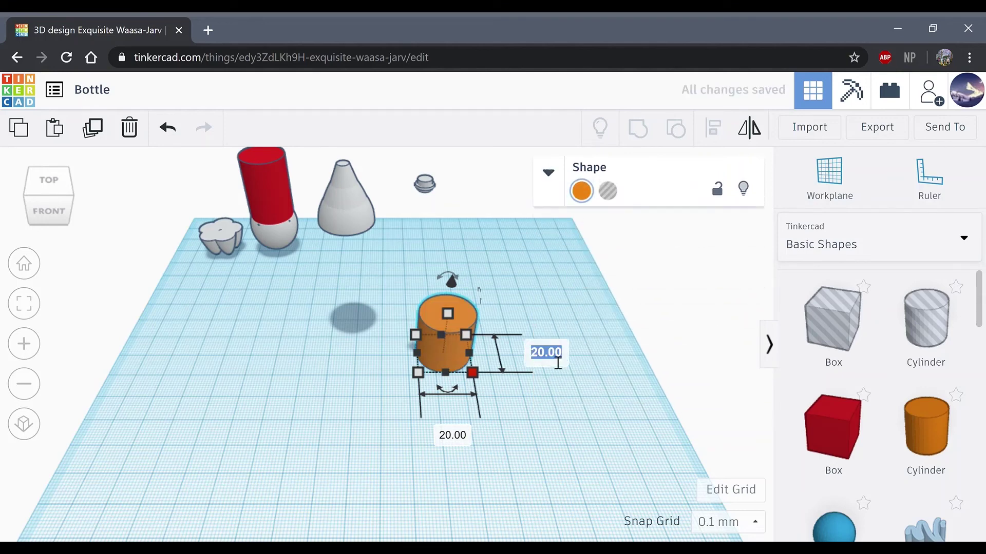
text(5)
click(453, 434)
text(5)
key(Return)
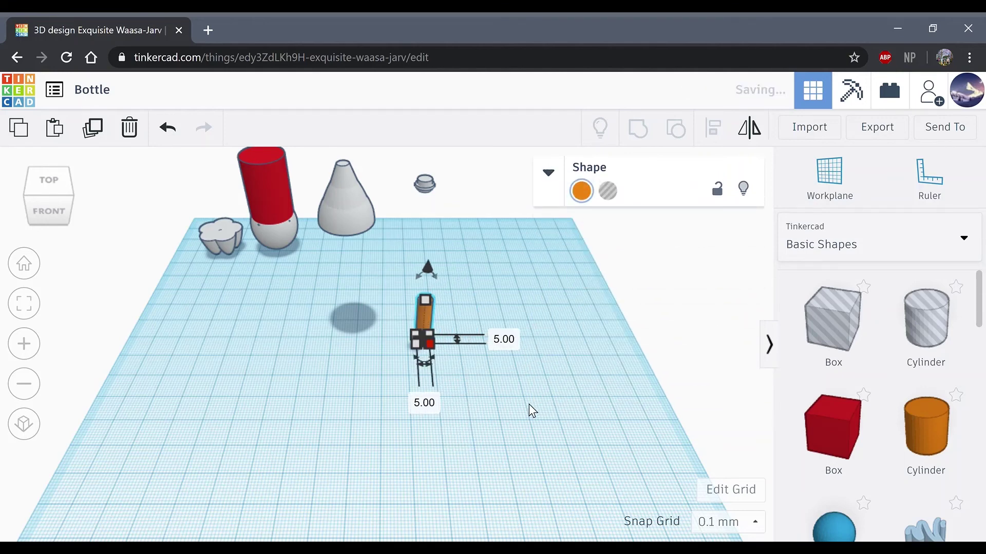
mouse_move(427, 300)
click(517, 330)
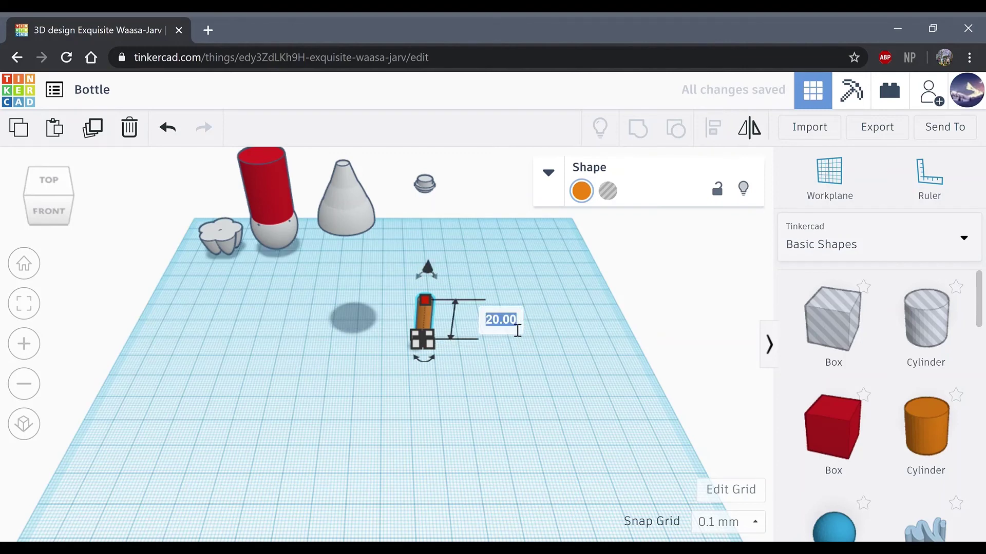
text(3.5)
key(Return)
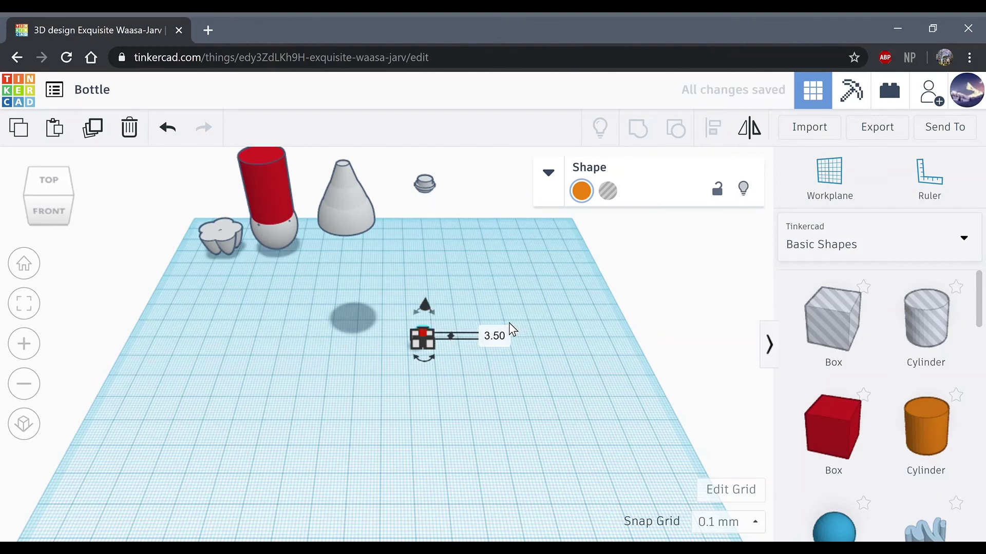
Color the third small cylinder on the workplane black
click(488, 388)
click(426, 336)
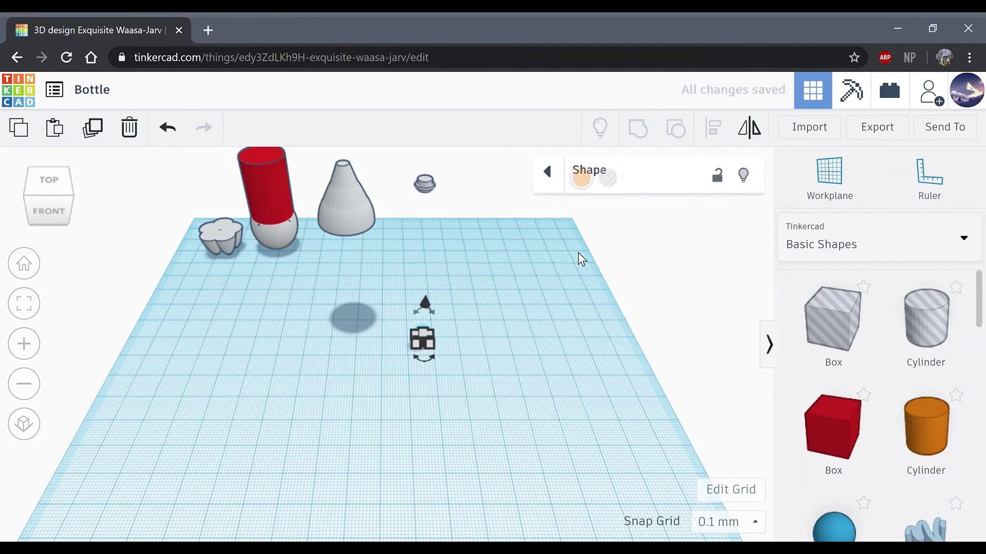
click(581, 191)
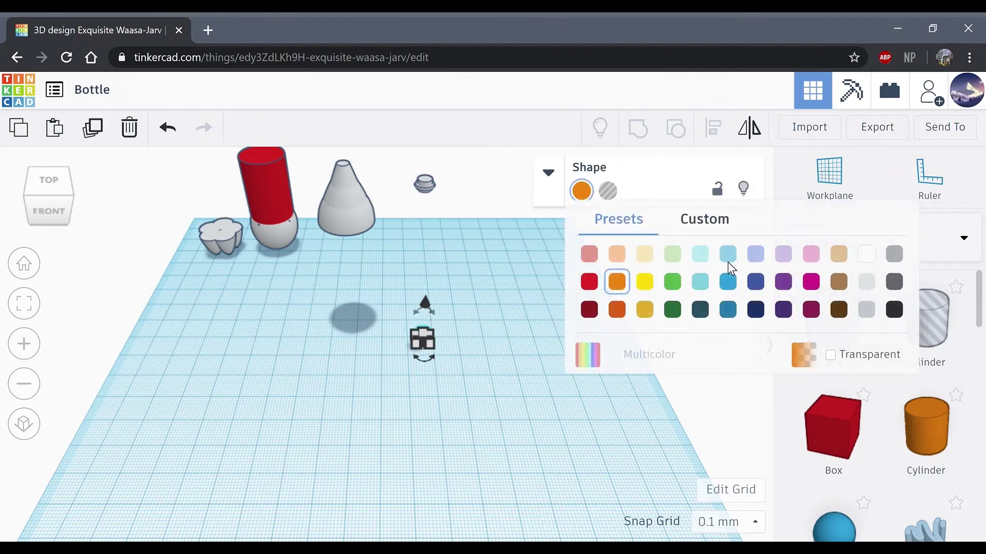
click(894, 309)
click(451, 386)
scroll(440, 380, up, 3)
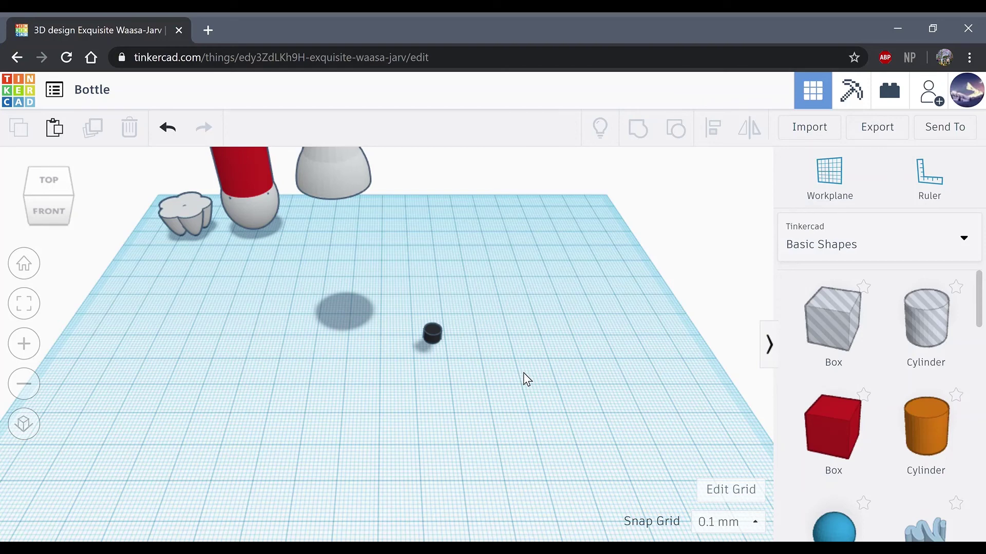
Raise the small black cylinder 66 mm above the workplane
scroll(825, 440, down, 4)
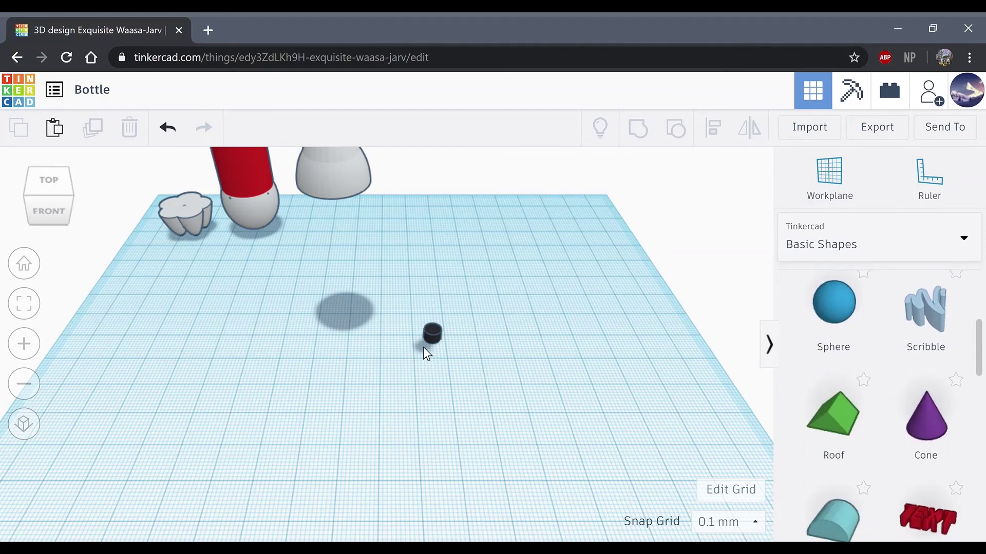
click(432, 336)
drag(437, 302, 444, 268)
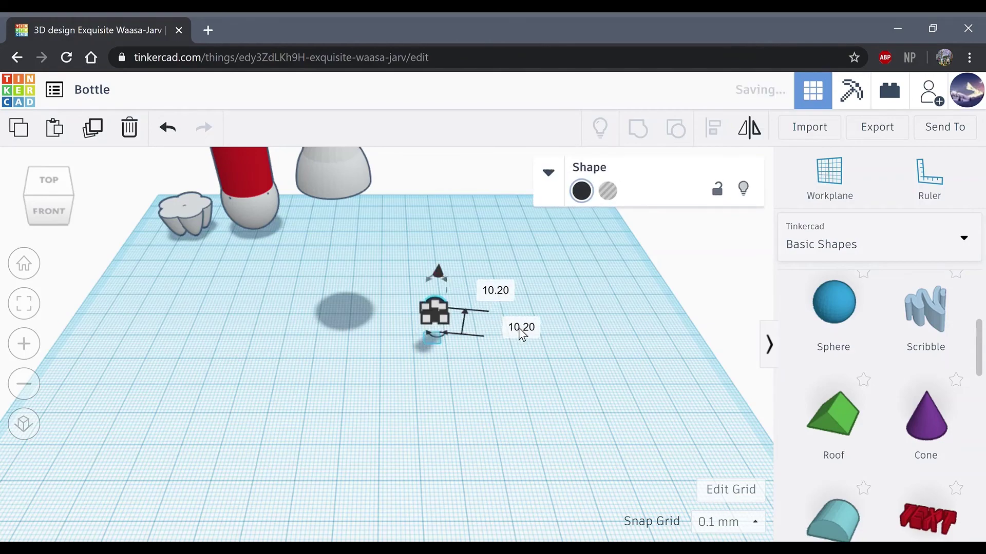
click(520, 326)
text(66)
key(Return)
click(516, 387)
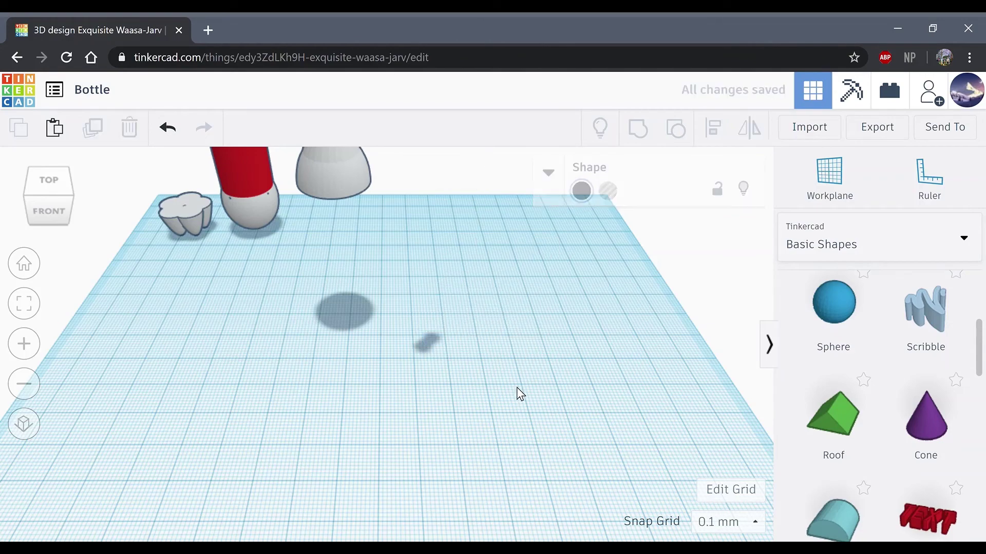
Place a half sphere on the workplane below the raised pieces and set its length and width to 5 mm
scroll(517, 387, down, 3)
scroll(848, 414, down, 8)
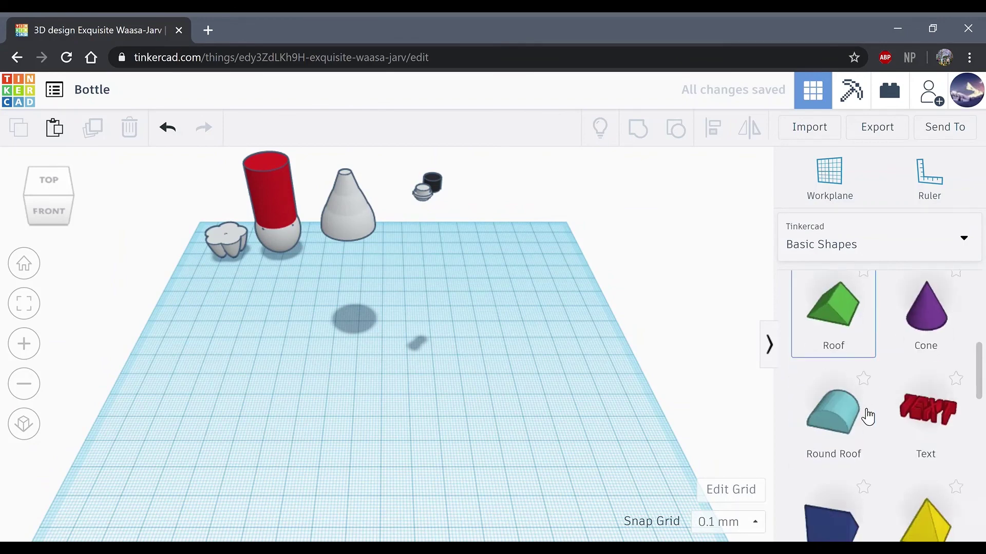
drag(845, 300, 449, 389)
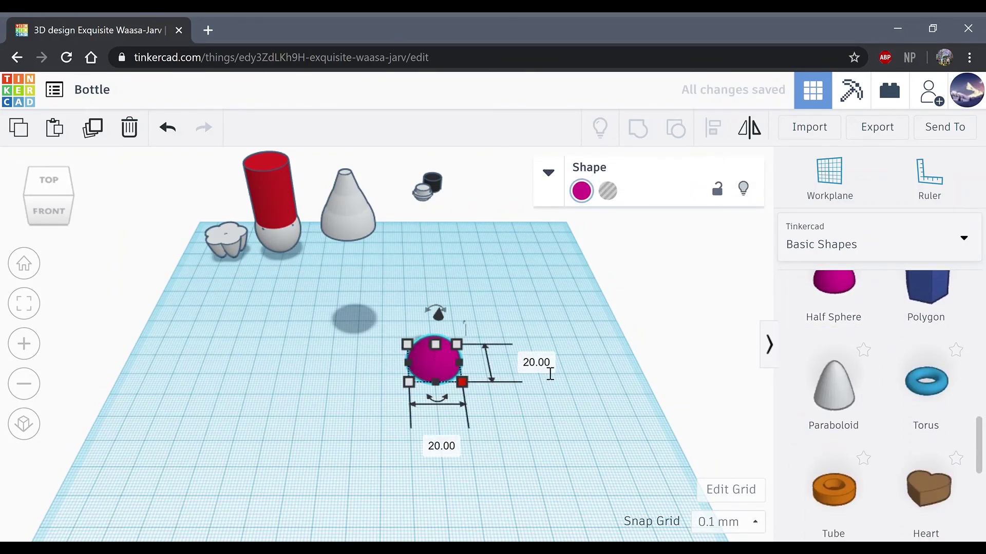
click(550, 375)
text(5)
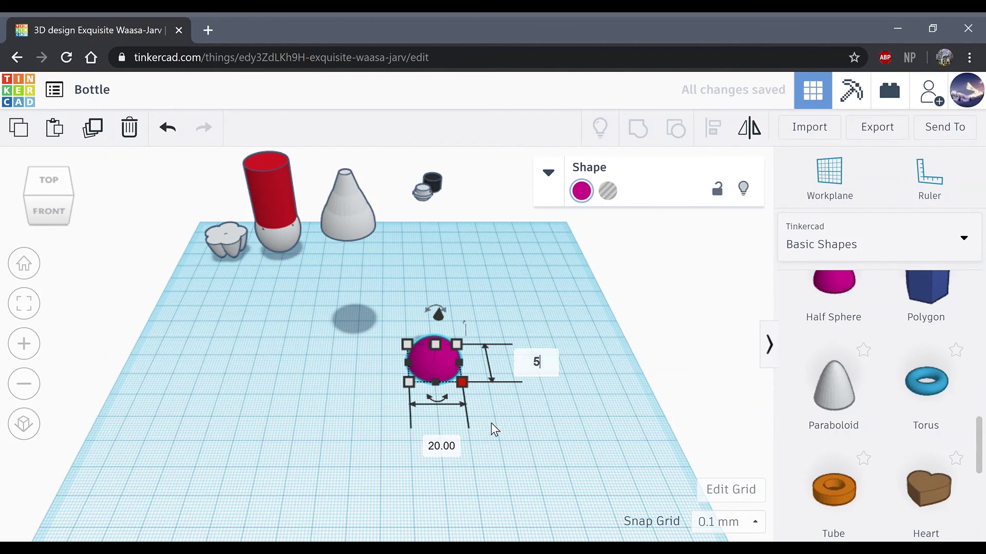
click(453, 446)
text(5)
key(Return)
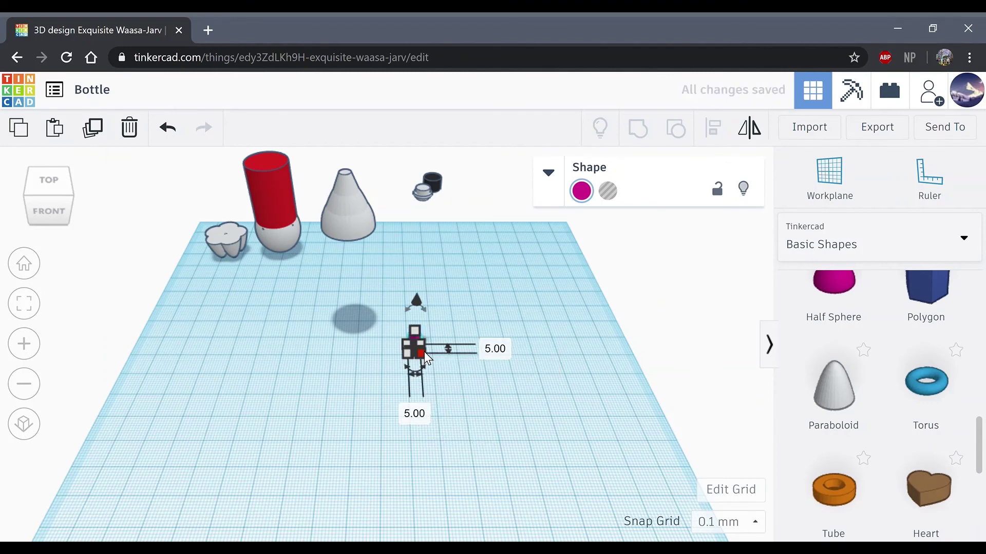
Set the half sphere's height to 1.5 mm and color it black
drag(416, 331, 416, 323)
click(502, 342)
text(1)
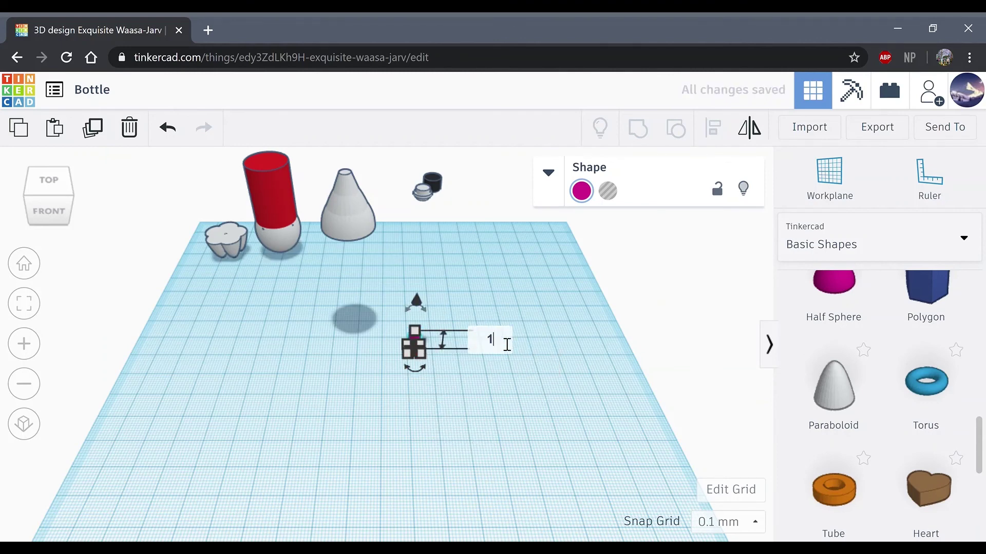
text(.50)
key(Return)
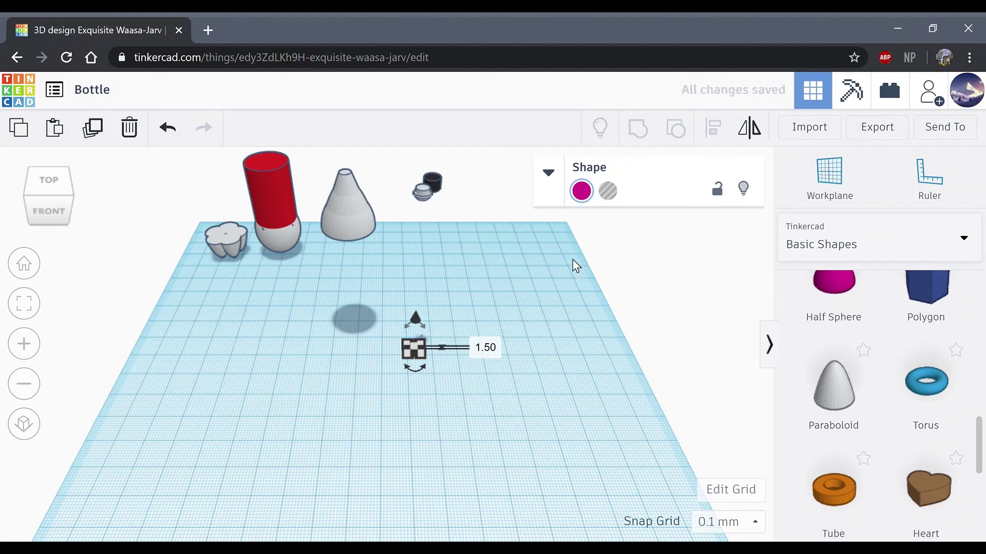
click(582, 191)
click(892, 309)
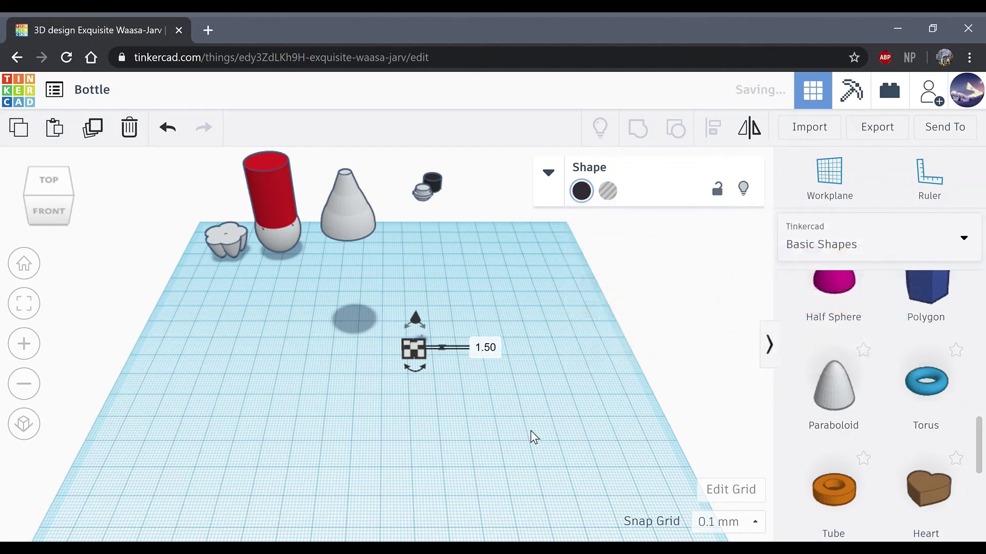
click(494, 406)
Raise the black half sphere 70 mm above the workplane
click(417, 350)
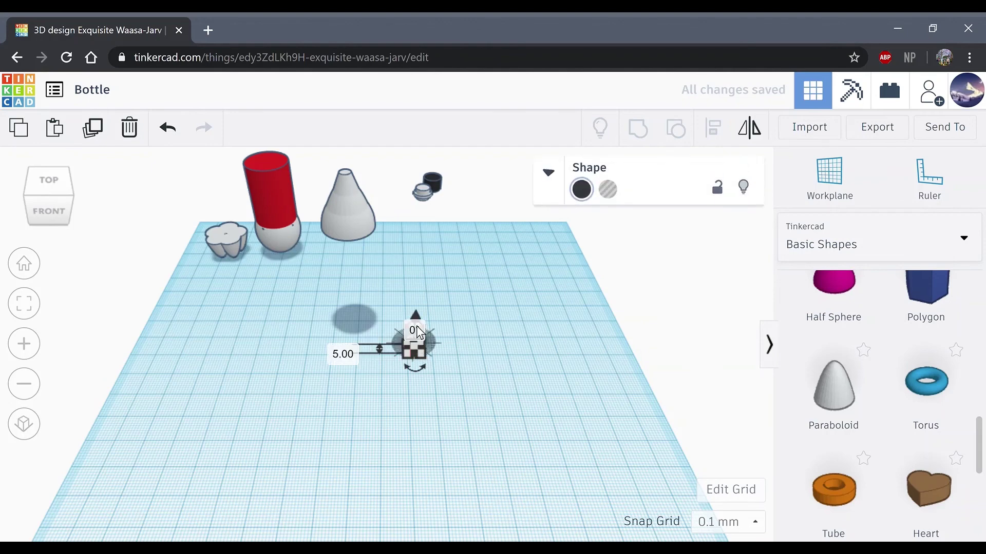
click(507, 353)
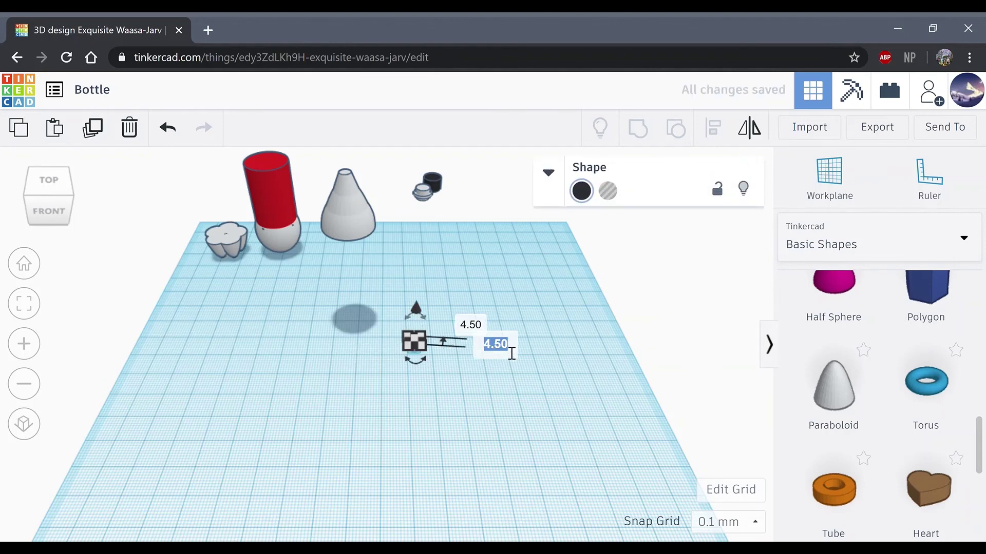
text(70)
key(Return)
click(469, 436)
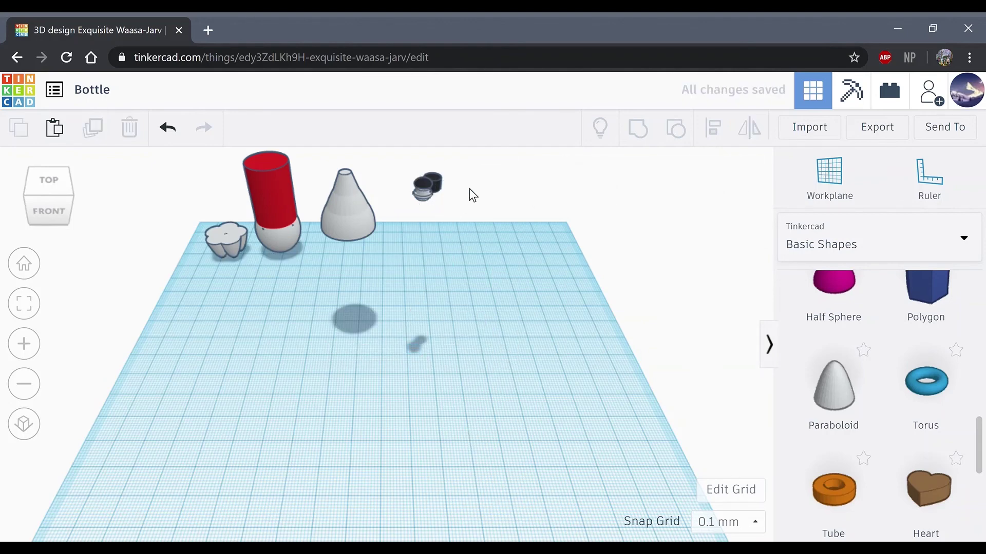
Center-align the four raised neck and cap pieces along both horizontal axes
drag(423, 204, 418, 208)
click(713, 129)
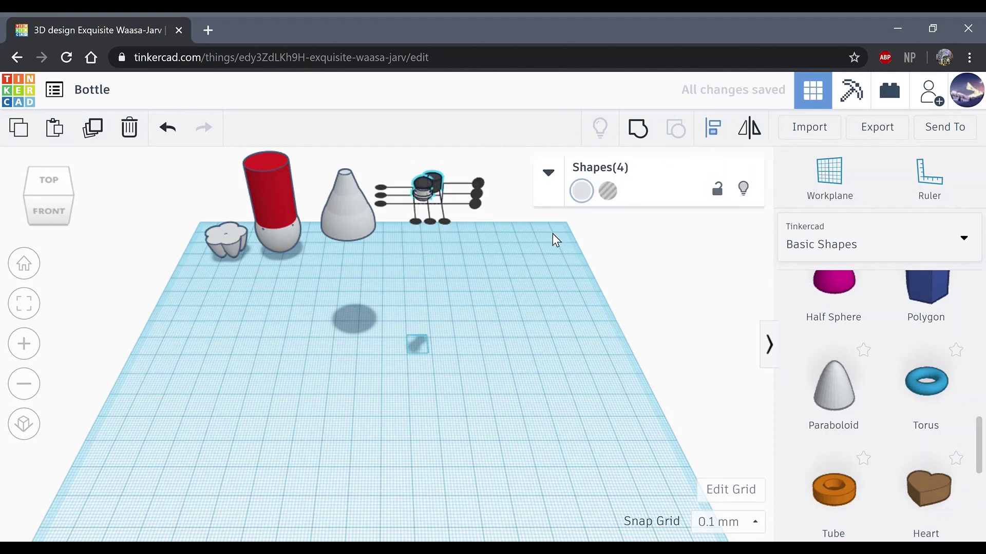
click(429, 222)
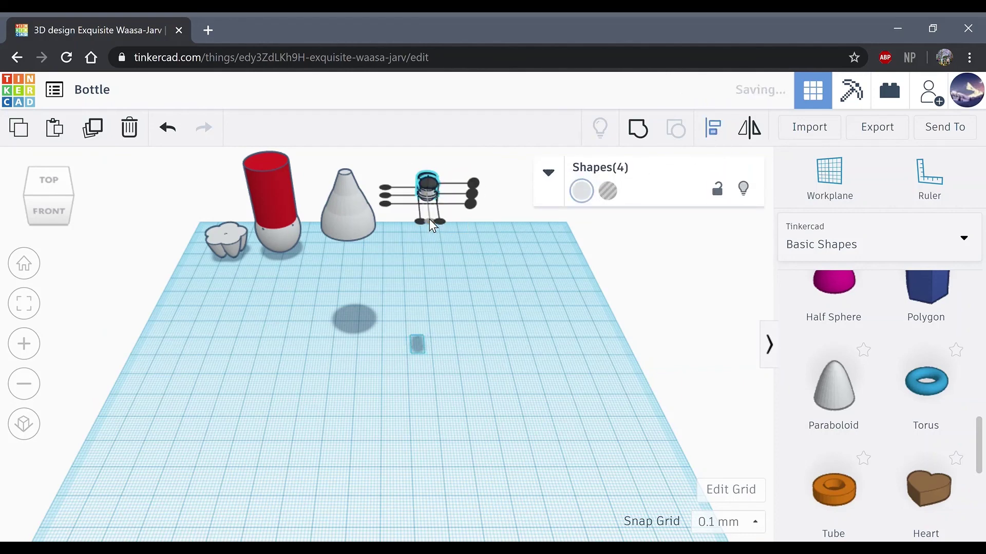
click(387, 195)
Group the four neck and cap pieces and display the group in multicolor
click(639, 129)
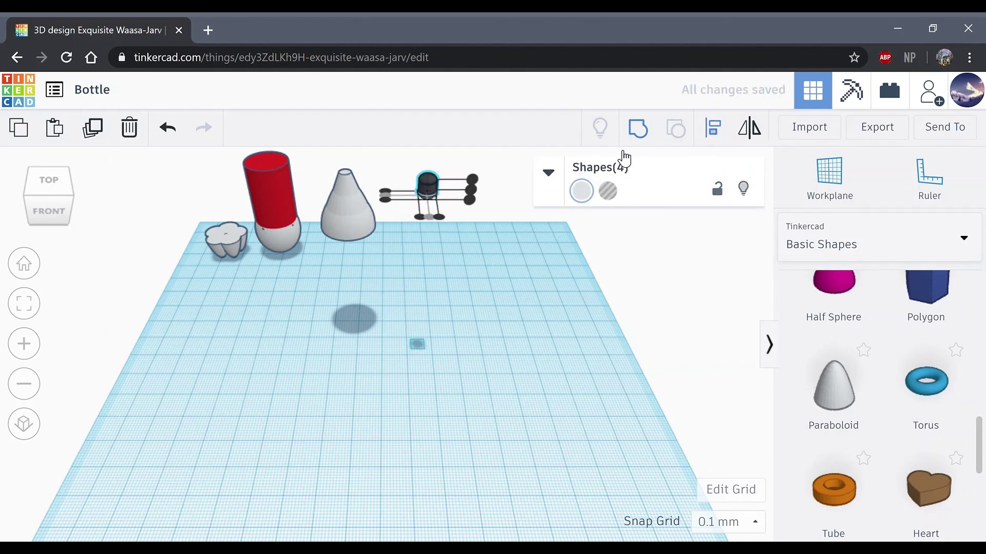
click(485, 318)
scroll(479, 319, down, 3)
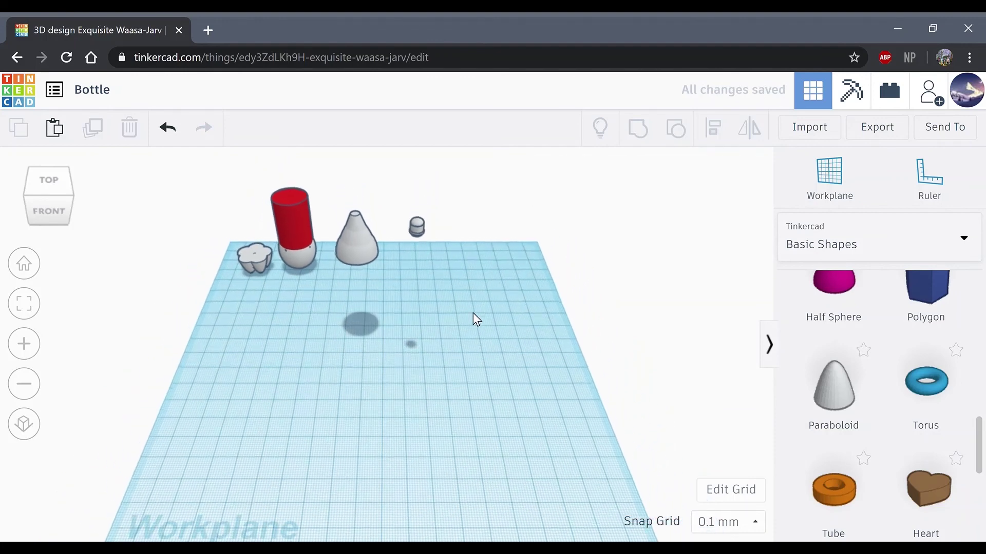
click(421, 254)
click(589, 193)
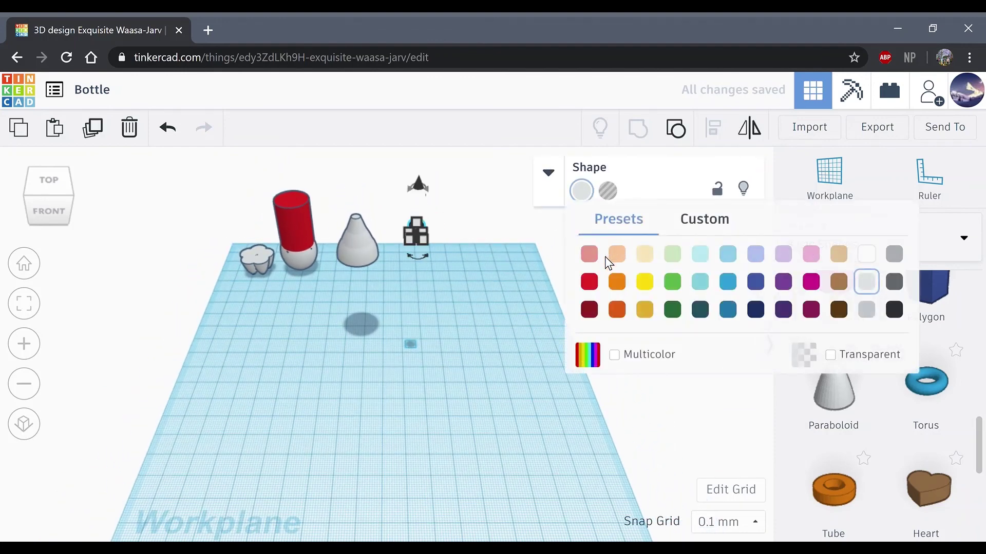
click(601, 358)
click(451, 311)
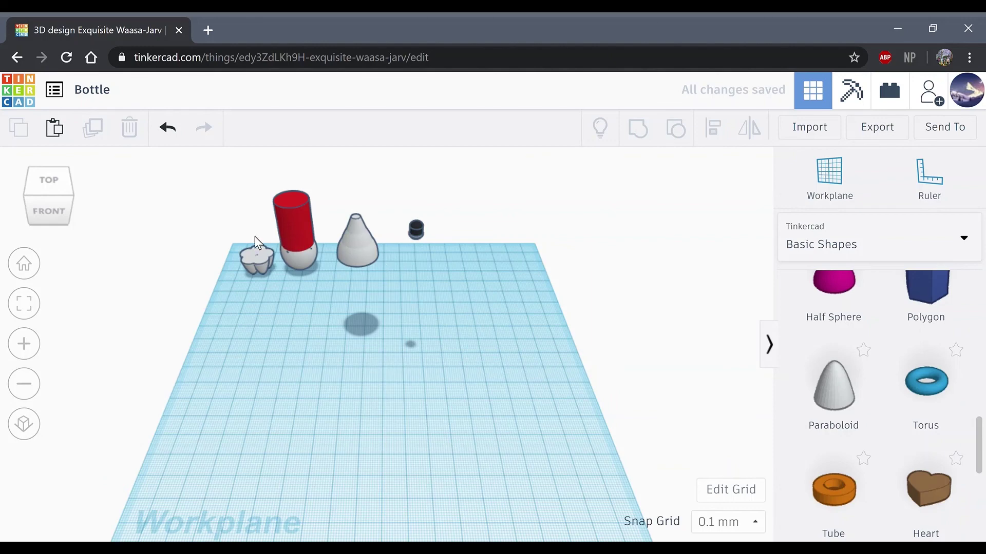
Center-align the base, body, conical top and cap along both horizontal axes and group them into one bottle
drag(225, 211, 465, 328)
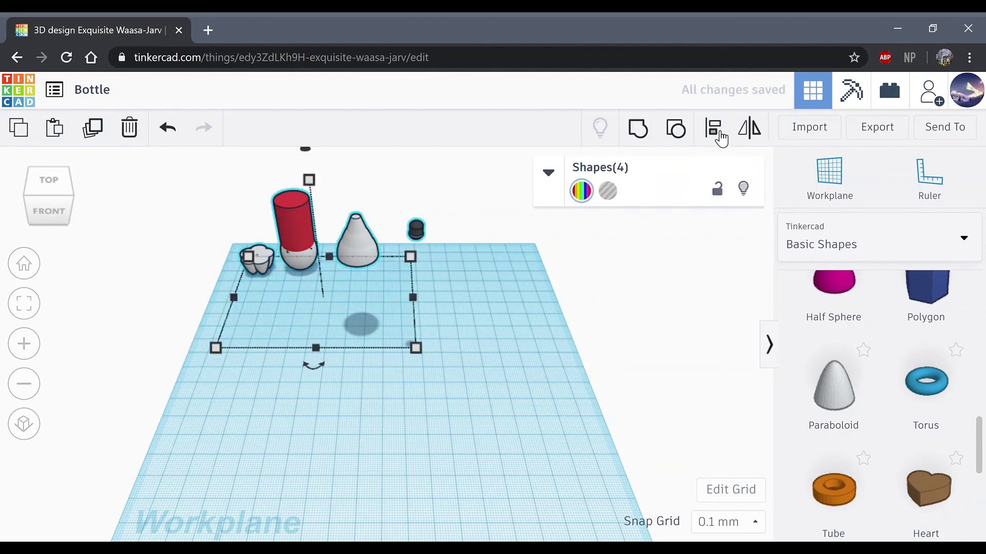
click(314, 366)
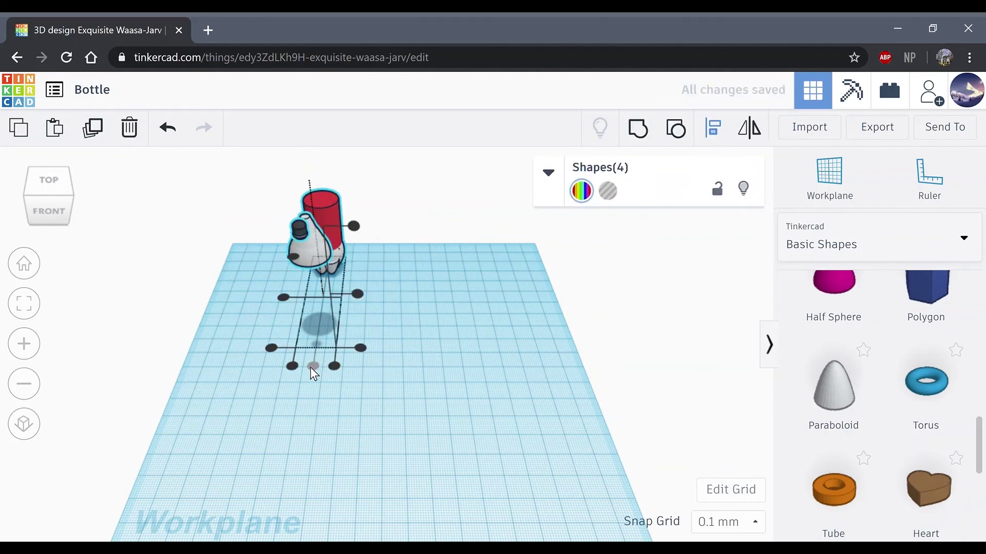
click(282, 296)
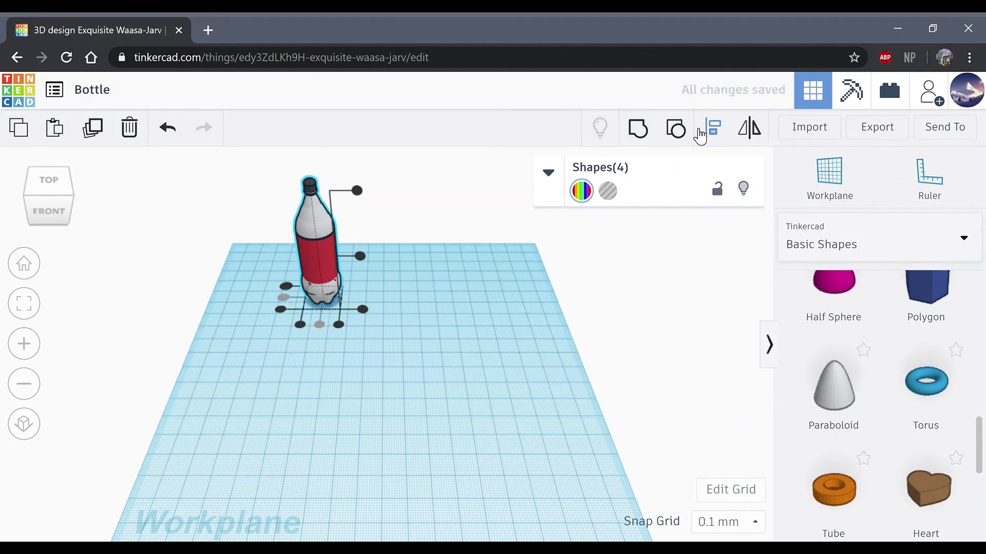
click(647, 131)
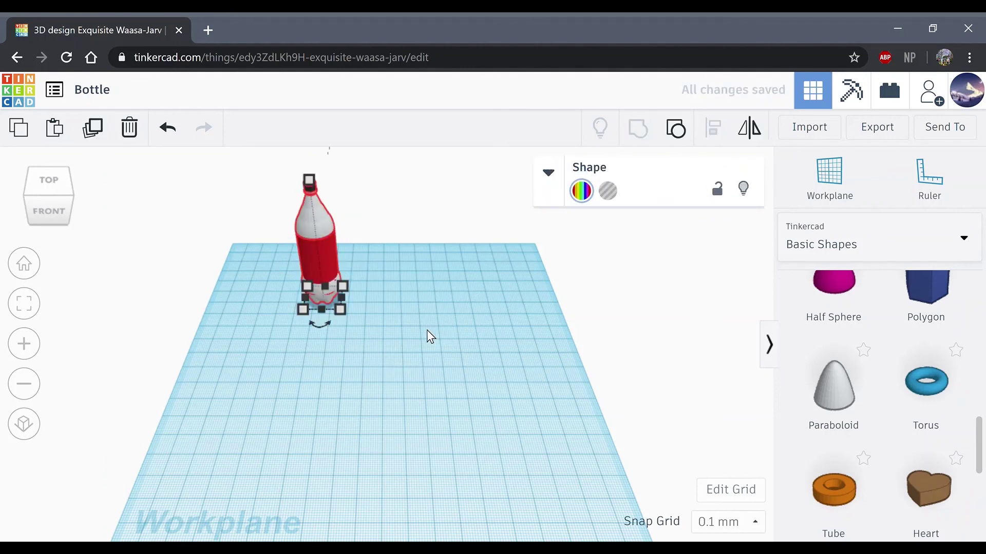
click(418, 361)
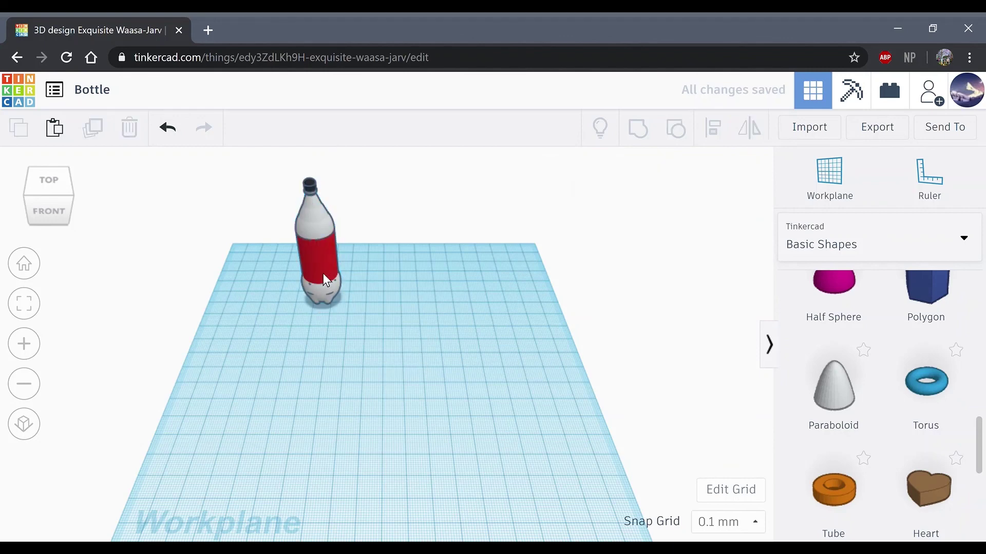
Move the finished bottle about 36 mm right and 65 mm forward toward the middle of the workplane, and view it from the front
drag(322, 273, 387, 355)
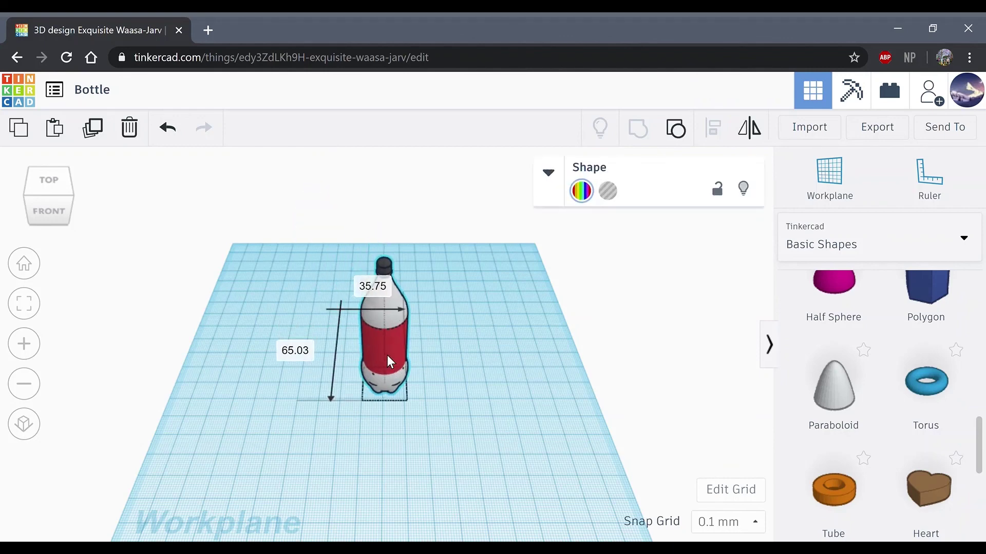
click(484, 359)
scroll(455, 381, up, 1)
right_drag(464, 380, 303, 373)
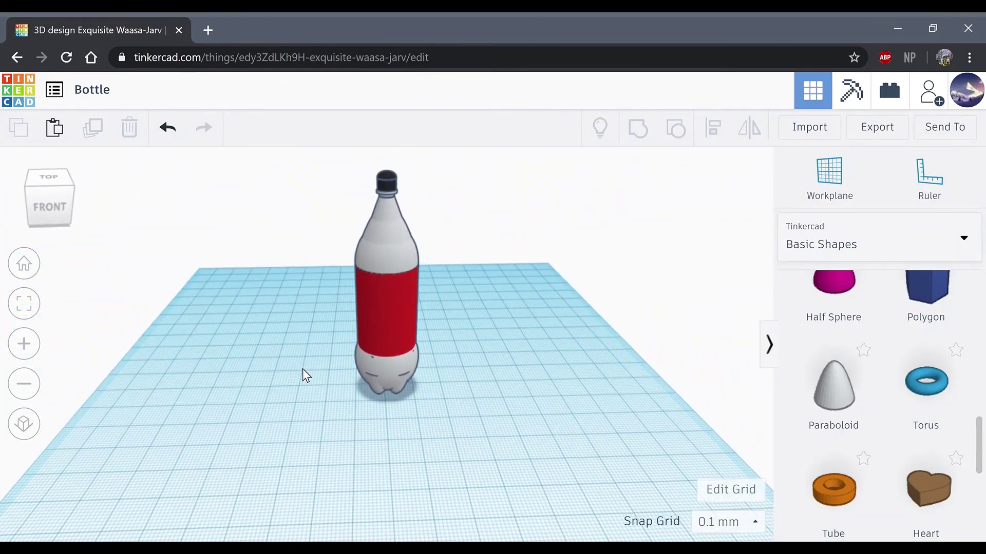
scroll(359, 400, down, 2)
right_drag(565, 431, 556, 426)
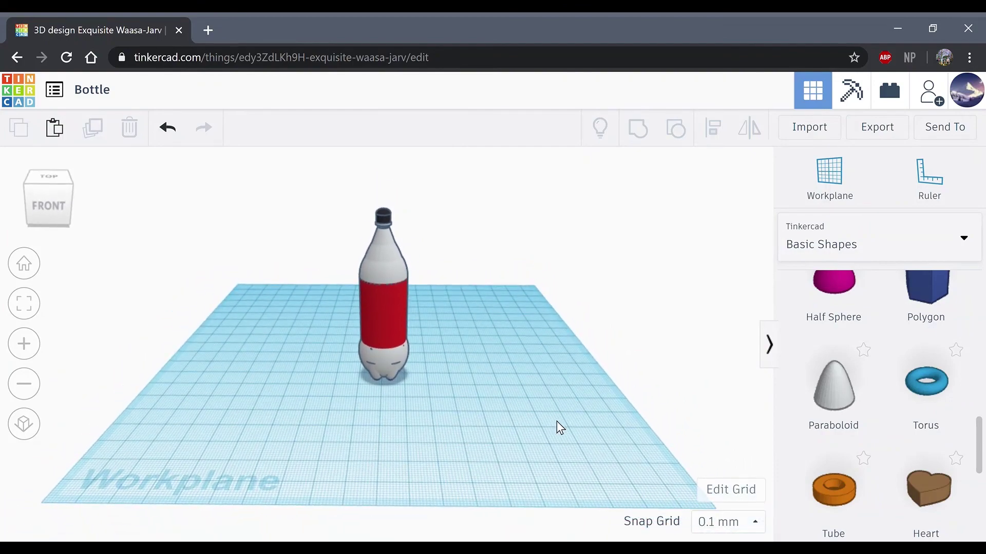